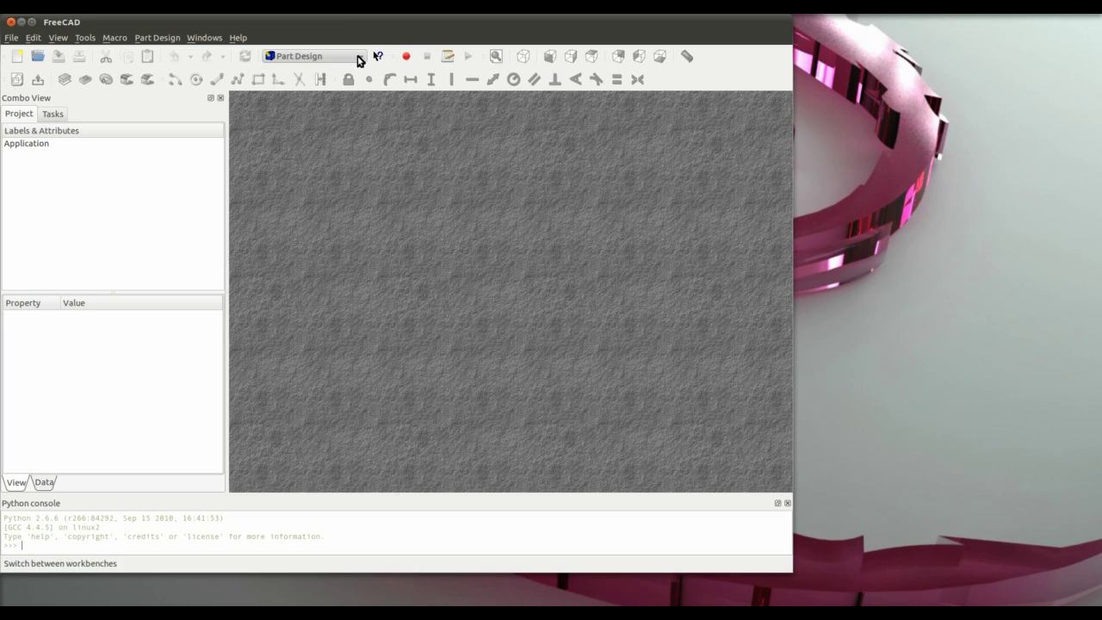
View the FreeCAD version details from the help options, then close them
click(238, 37)
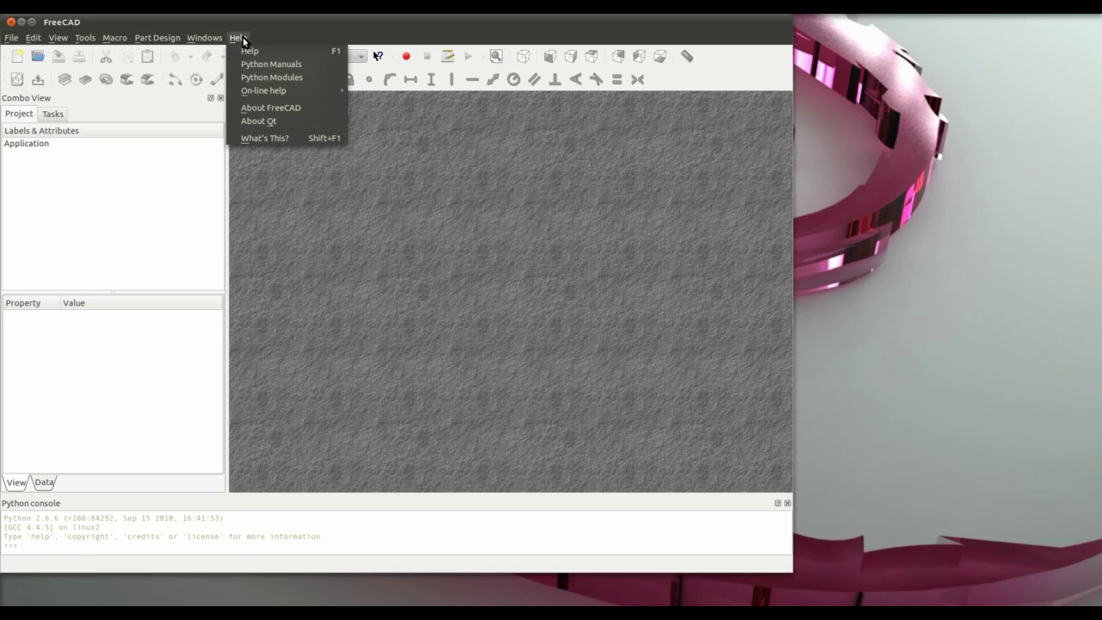
click(288, 110)
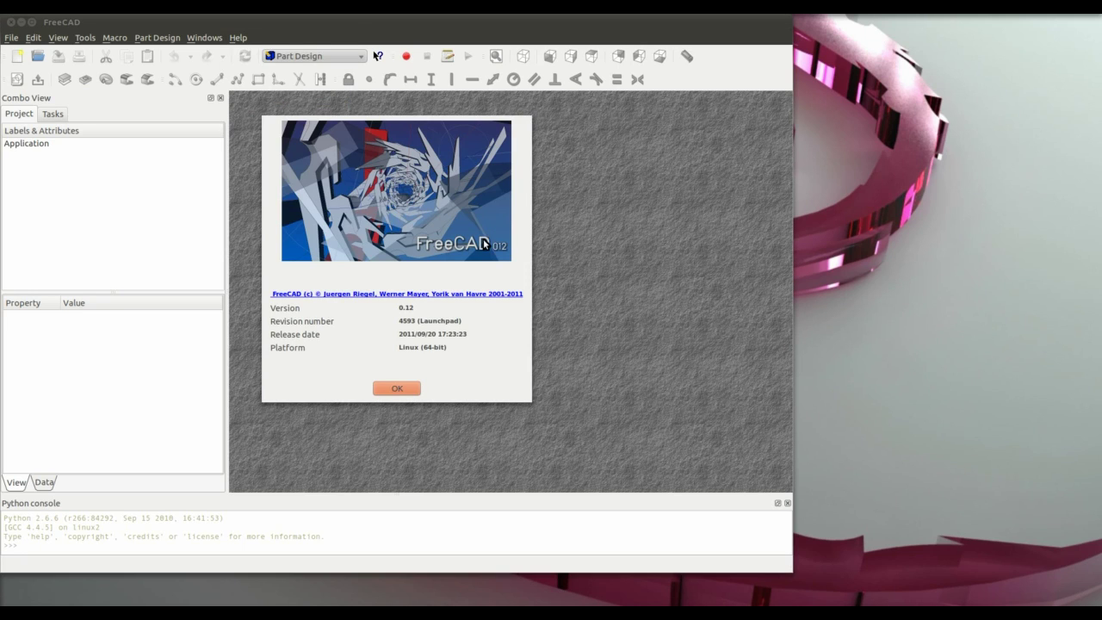
click(410, 390)
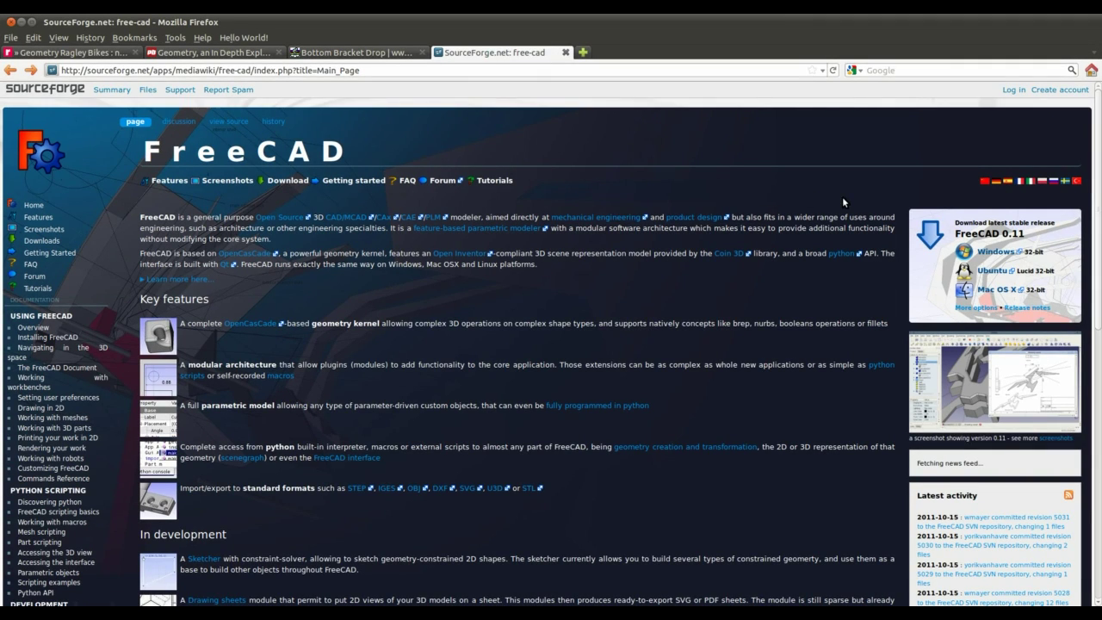
Go to the FreeCAD download page's Ubuntu PPA section, then switch to the Ragley Bikes geometry tab
scroll(768, 238, down, 1)
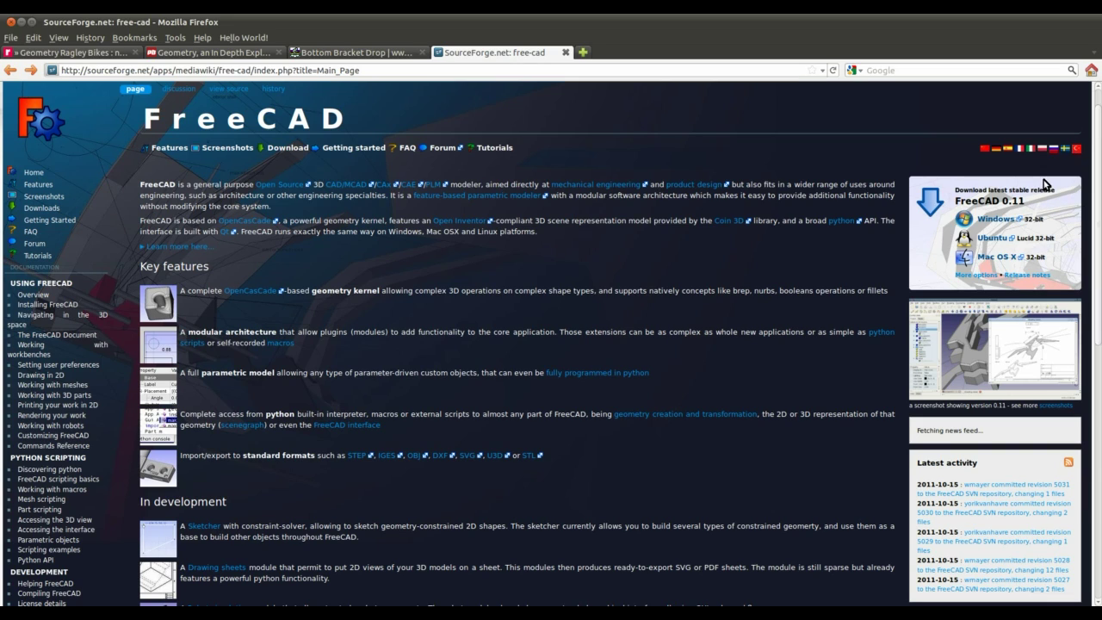
click(974, 276)
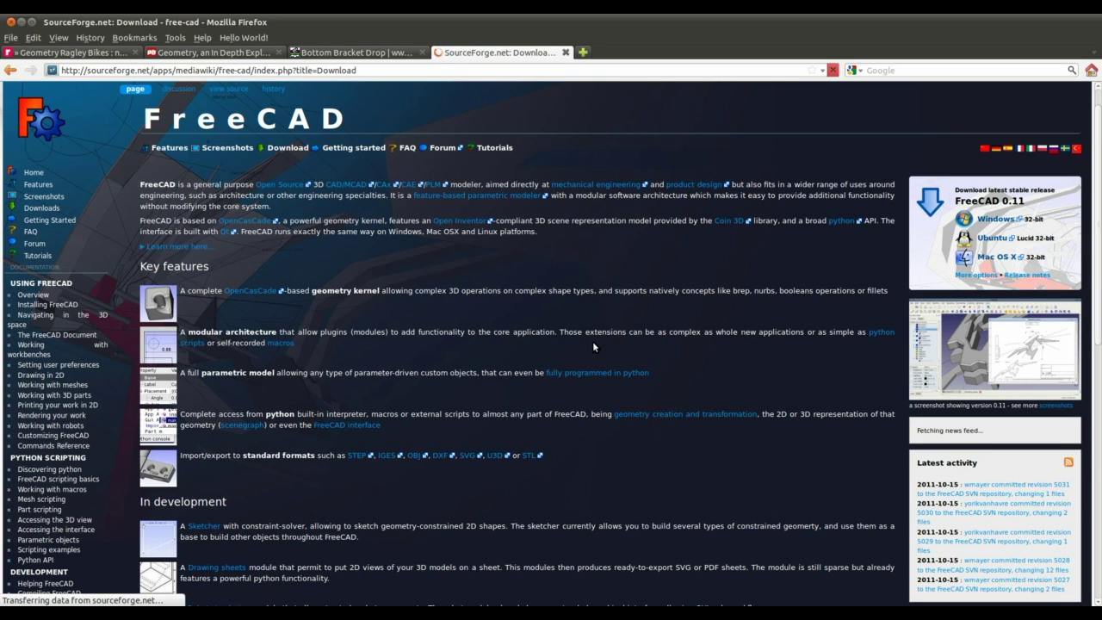
scroll(591, 349, down, 7)
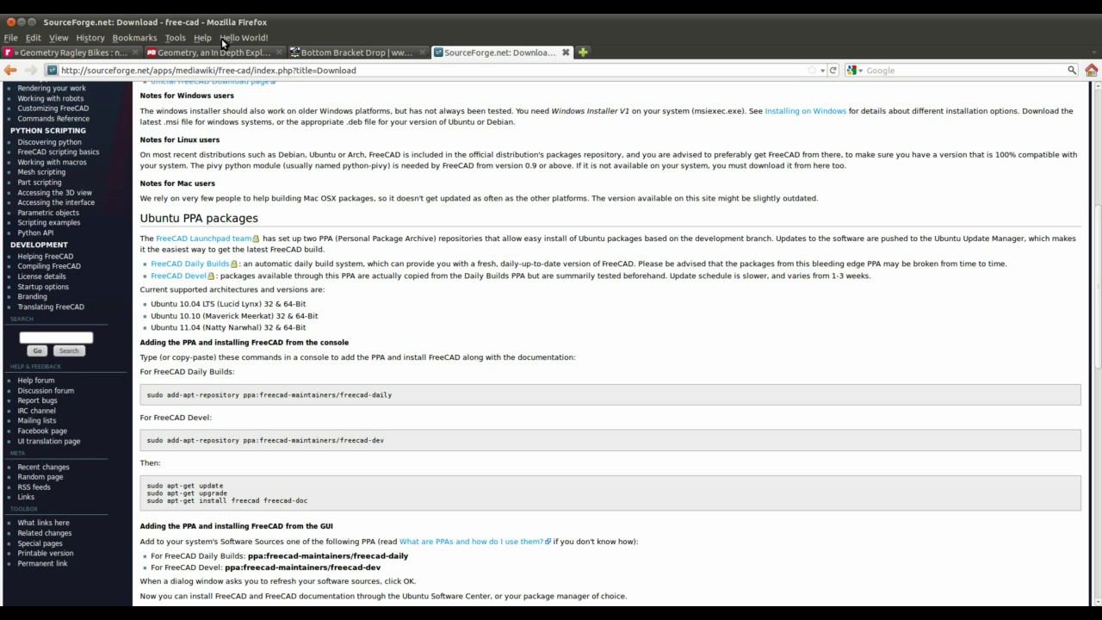
click(110, 54)
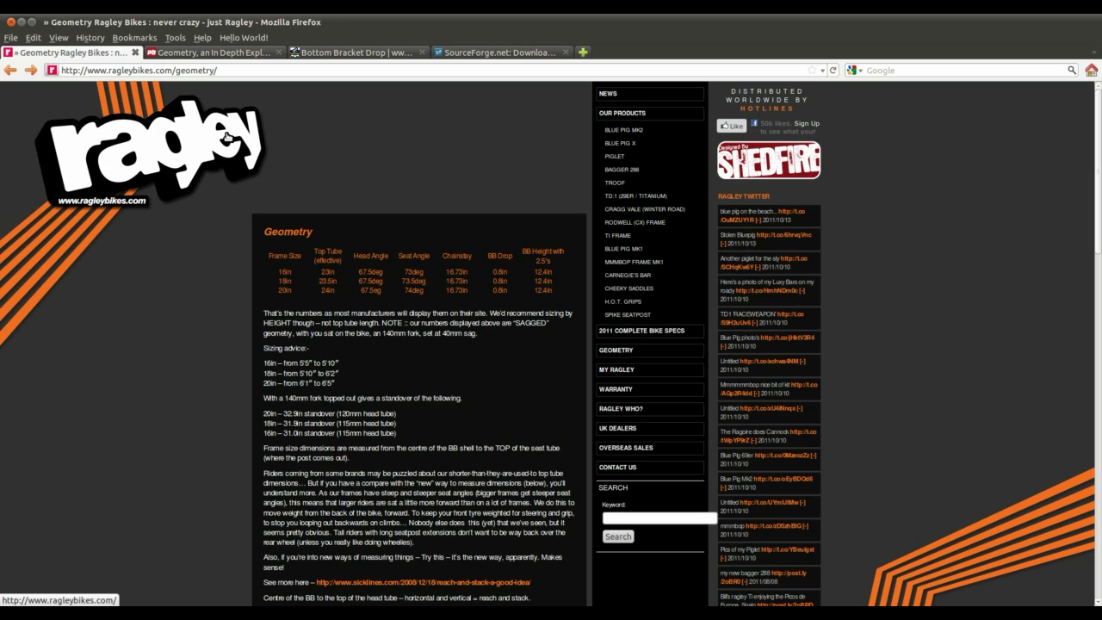
Browse the Piglet frame product brochure, then go back to the Geometry page
scroll(385, 233, down, 6)
scroll(385, 232, up, 6)
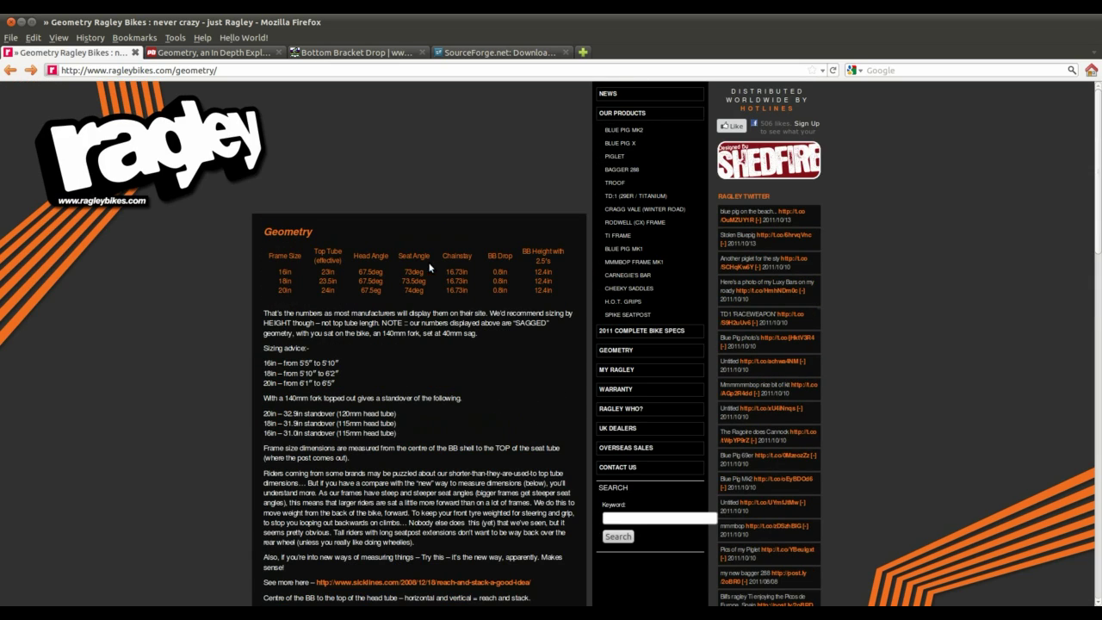
click(615, 157)
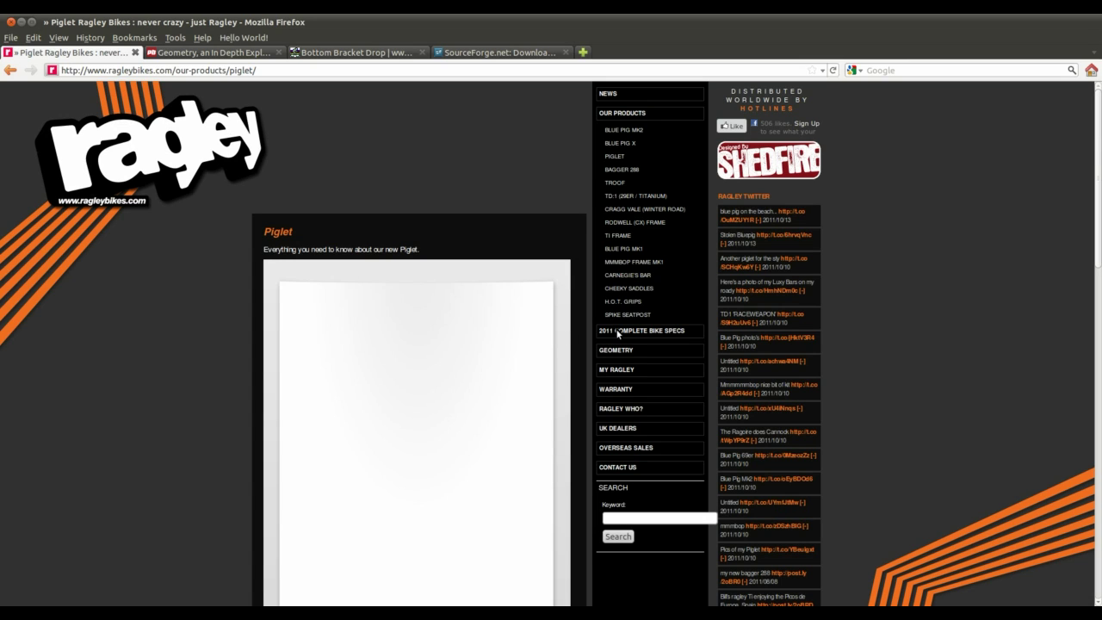
scroll(589, 325, down, 5)
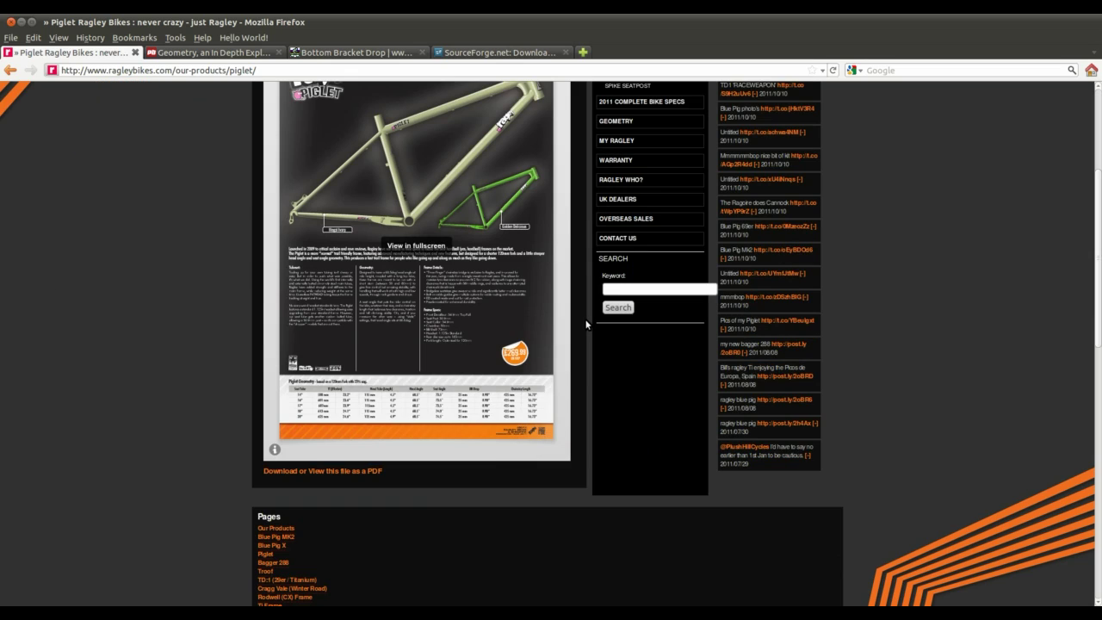
scroll(585, 322, up, 2)
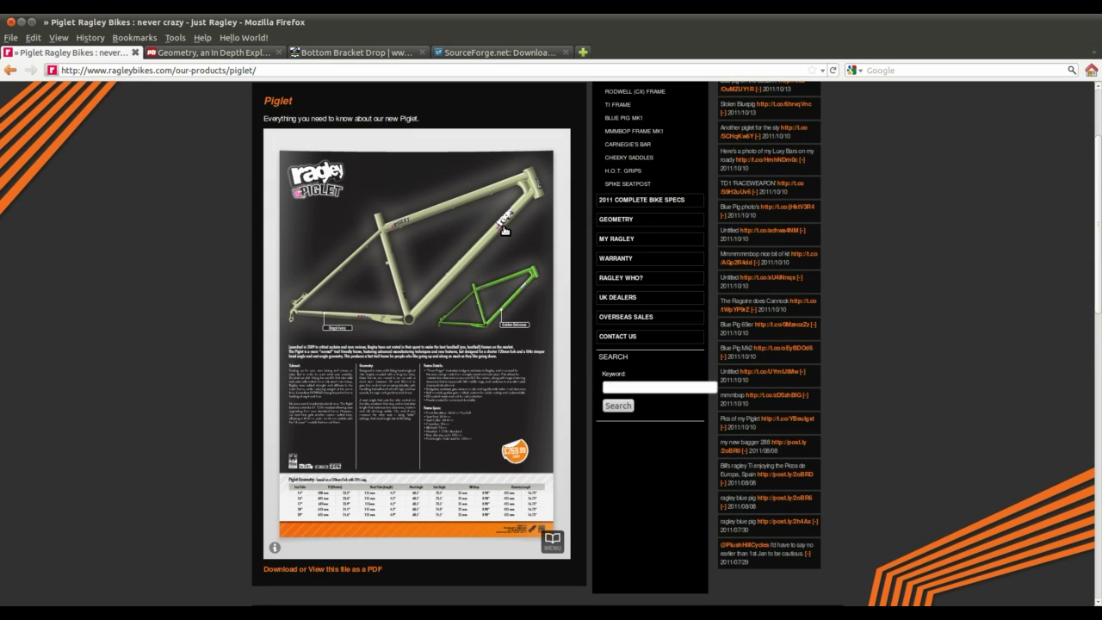
scroll(577, 253, up, 2)
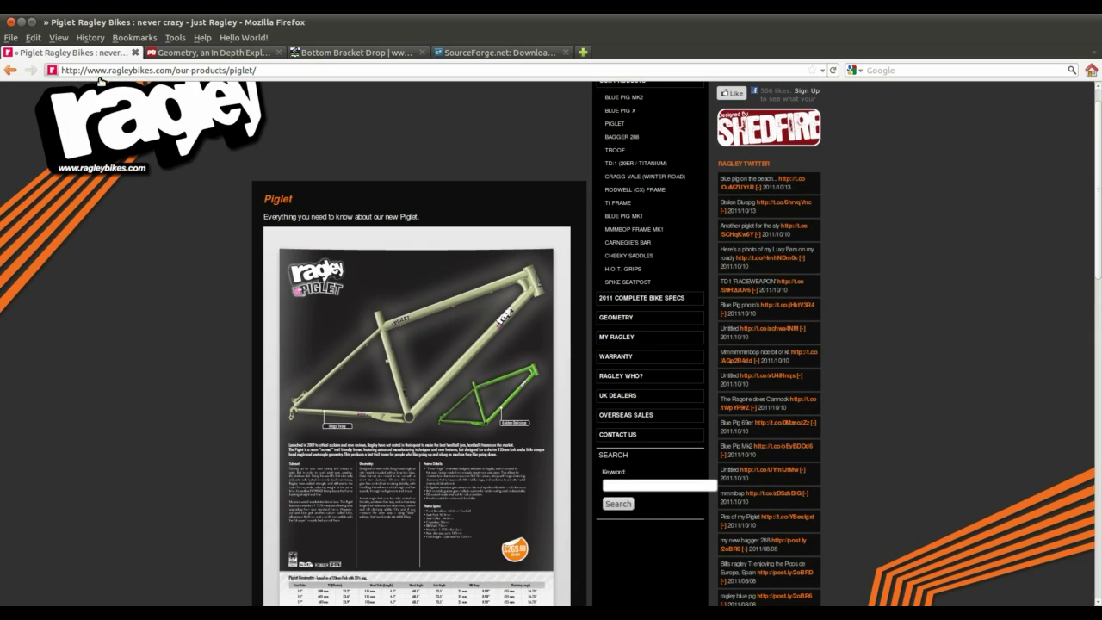
click(10, 70)
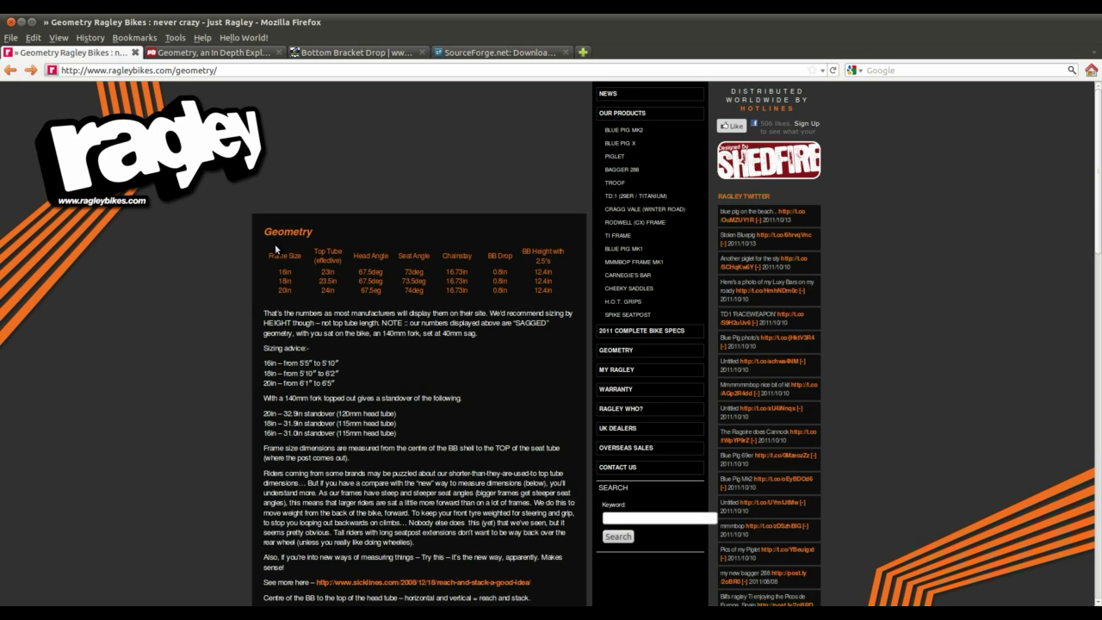
Highlight the 18in row of the geometry table, then bring the 'frame geometry' notes up over the page
drag(265, 233, 564, 297)
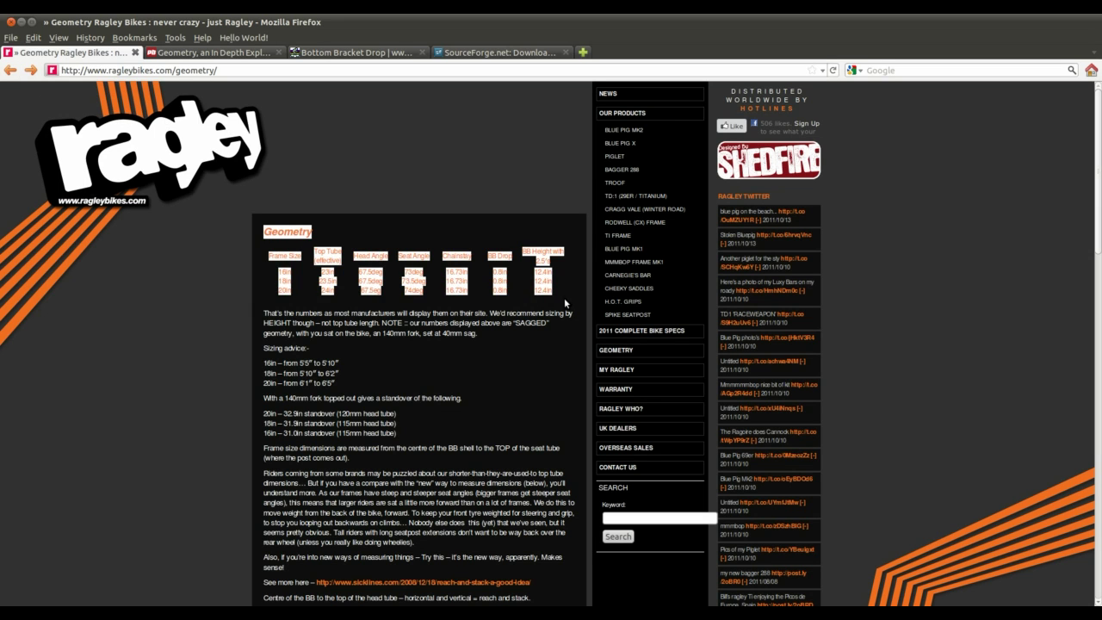
click(320, 285)
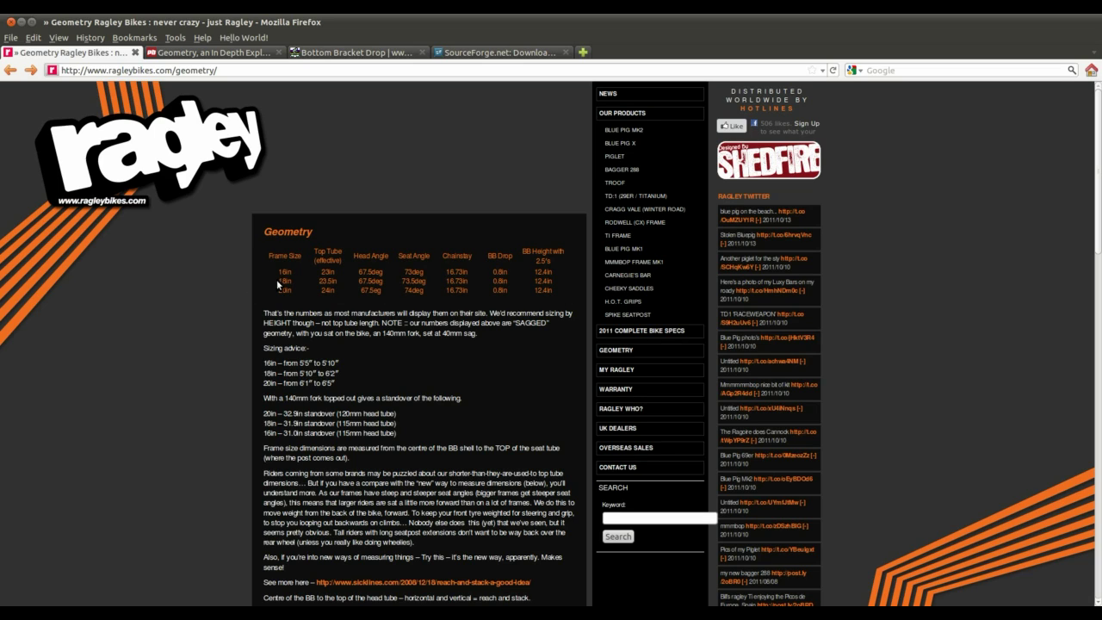
drag(278, 282, 561, 284)
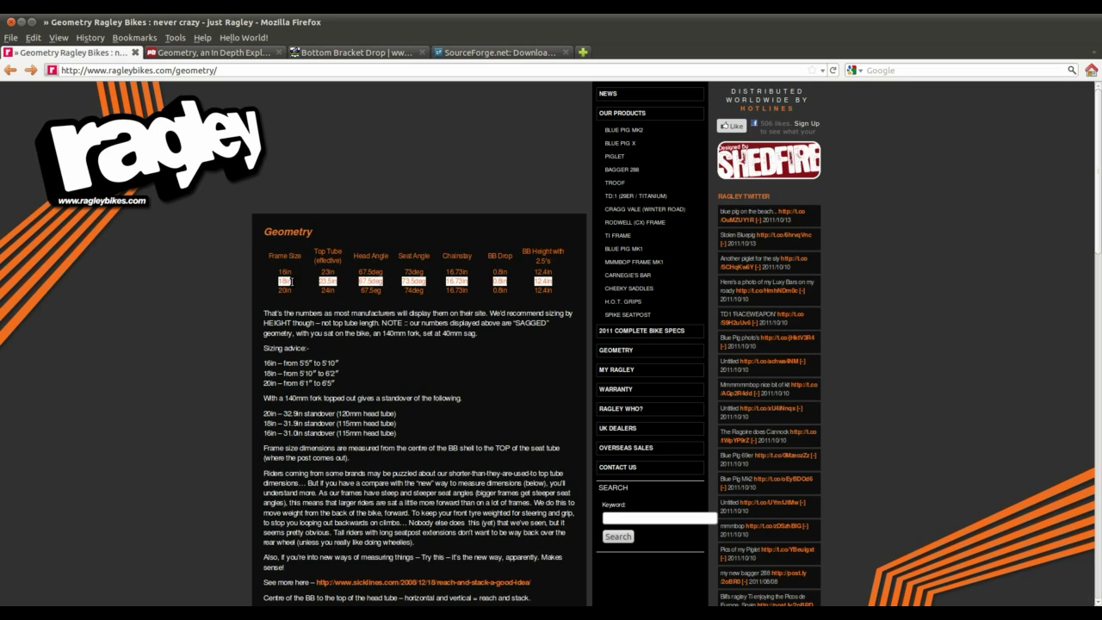
click(292, 283)
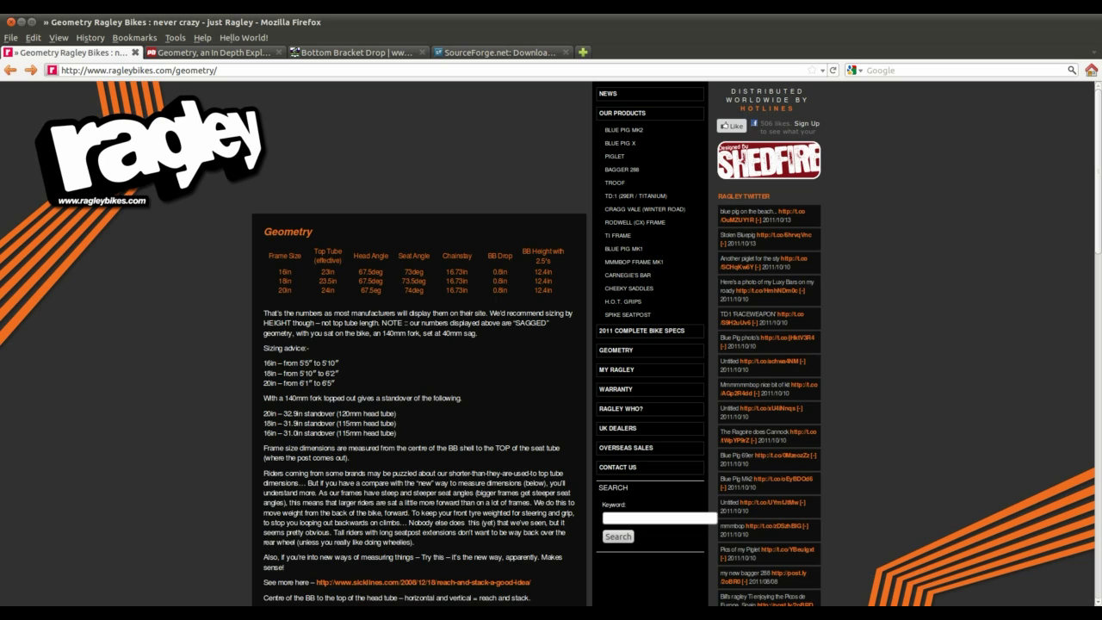
key(alt+Tab)
drag(554, 498, 560, 443)
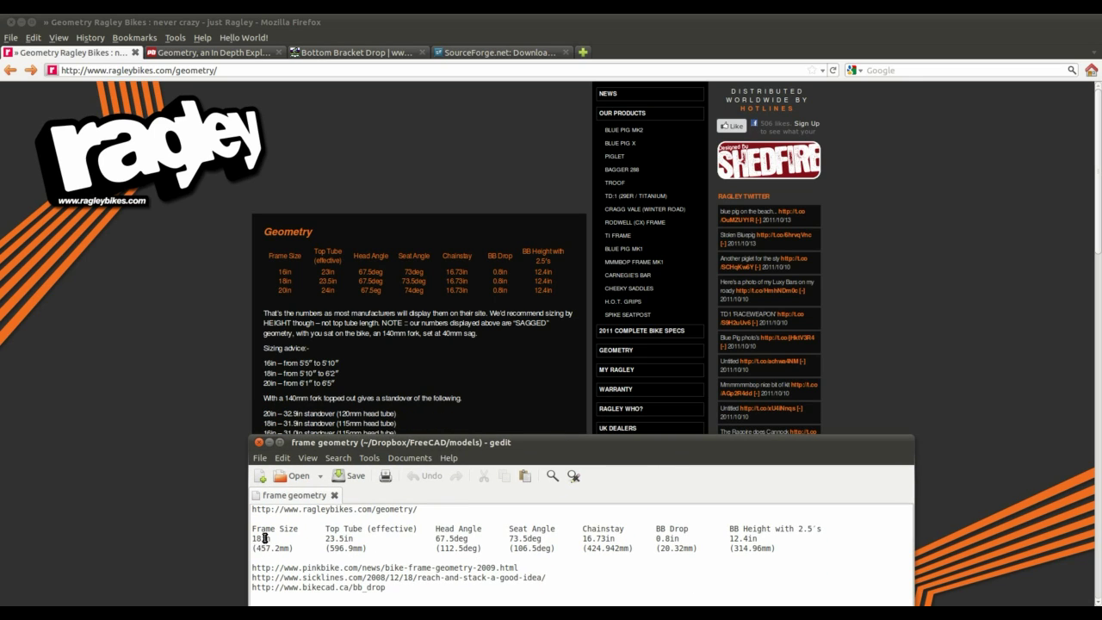
Highlight the 457.2mm frame size and 106.5deg seat angle in the notes, then minimize gedit and Firefox
drag(258, 538, 293, 547)
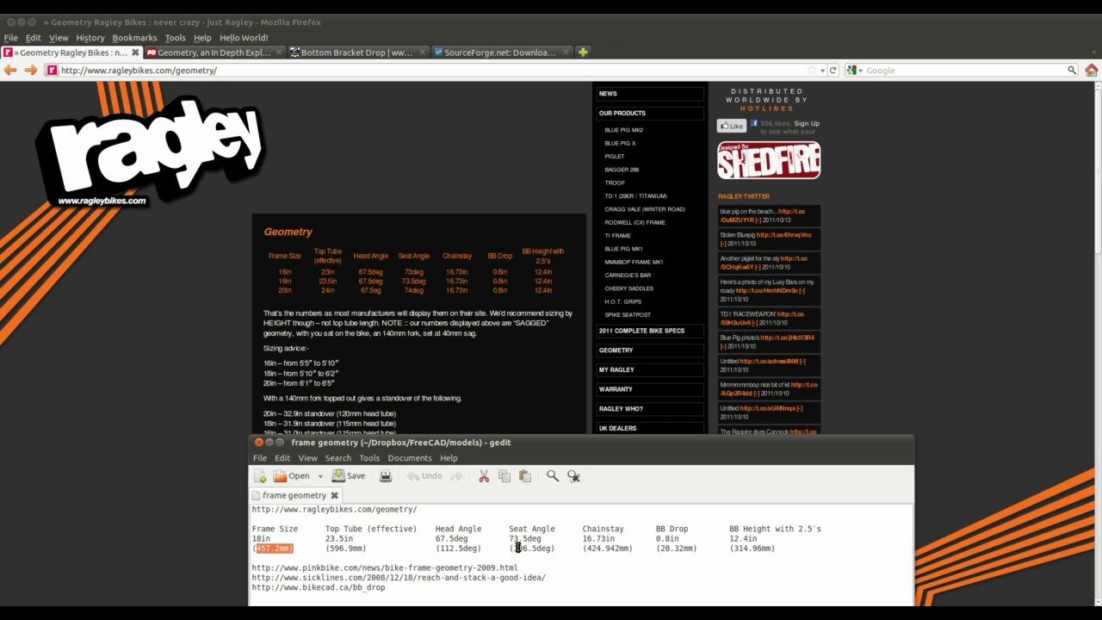
drag(514, 548, 556, 549)
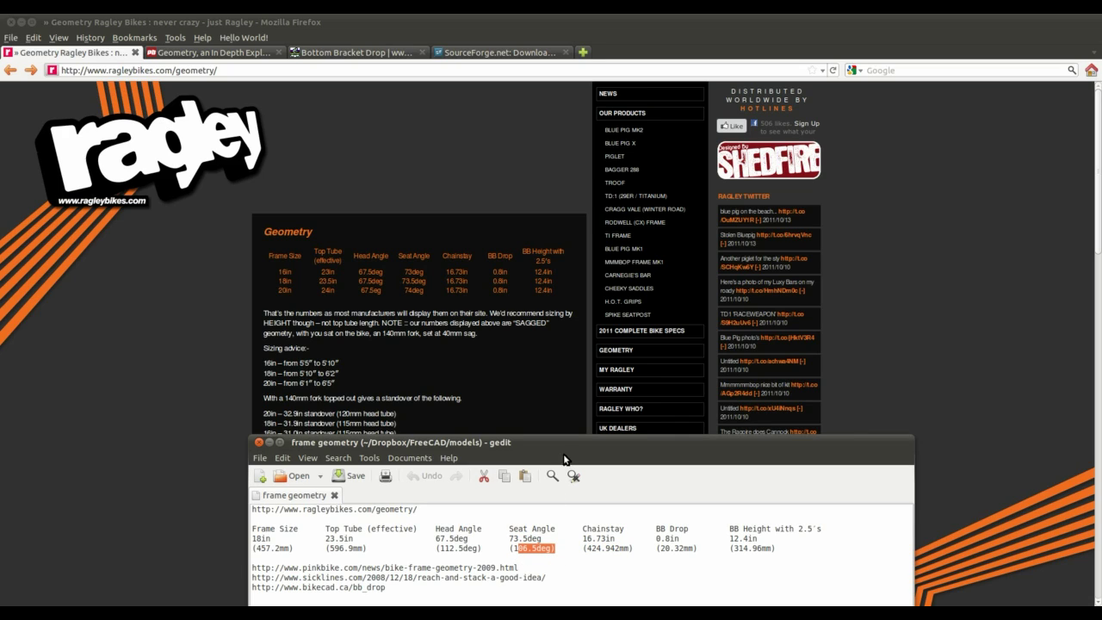
drag(528, 445, 528, 493)
click(270, 495)
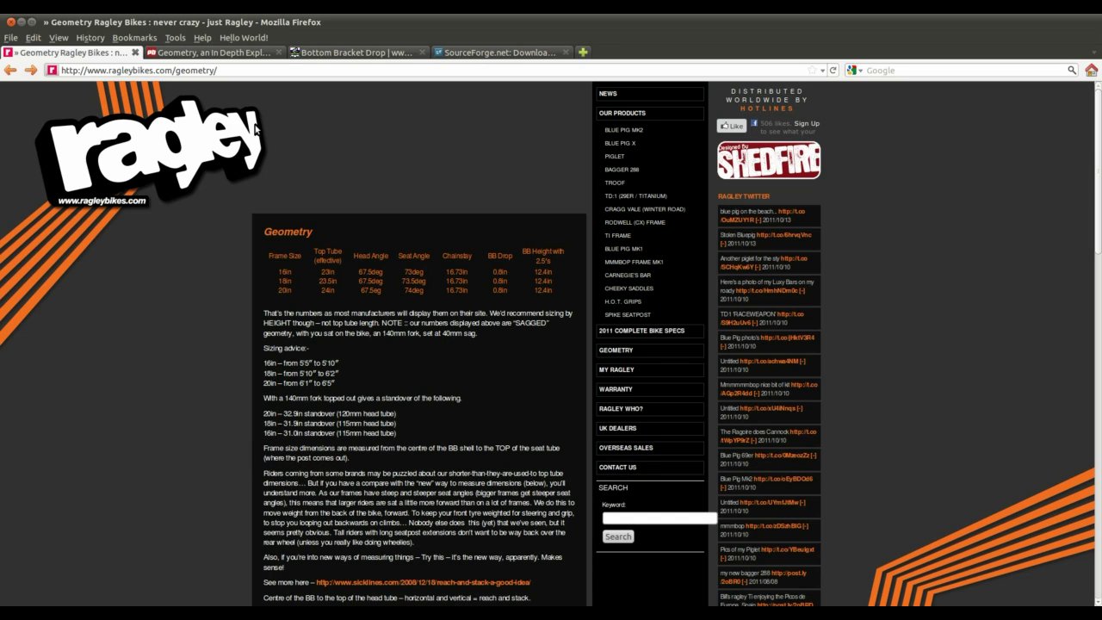
click(20, 23)
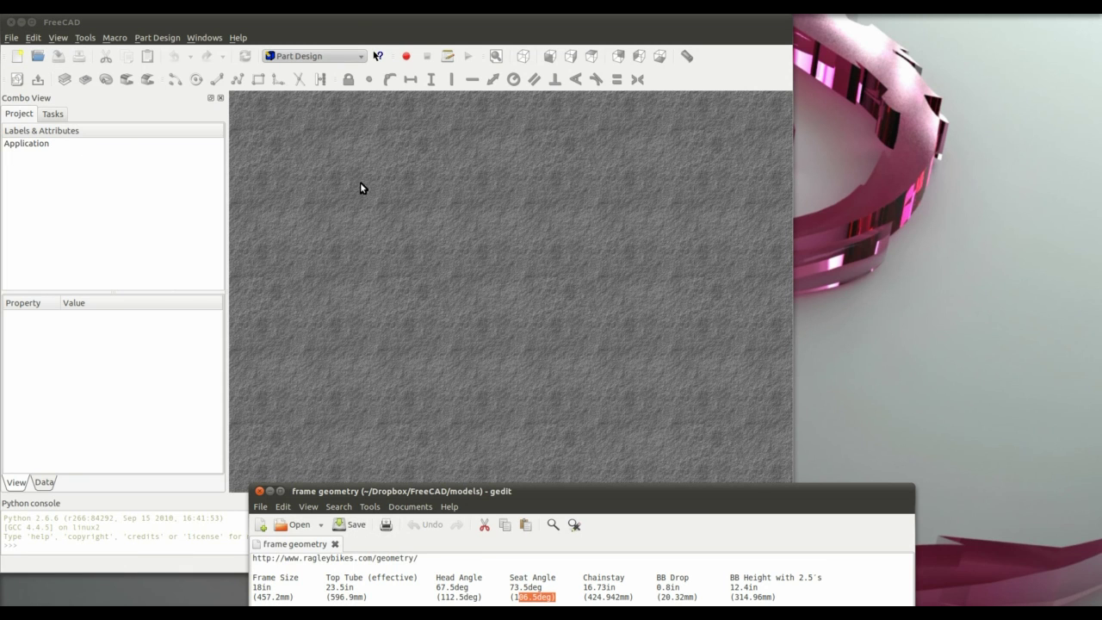
Create a new document in Part Design and start a sketch on the XY-Plane at offset 0.0
click(346, 18)
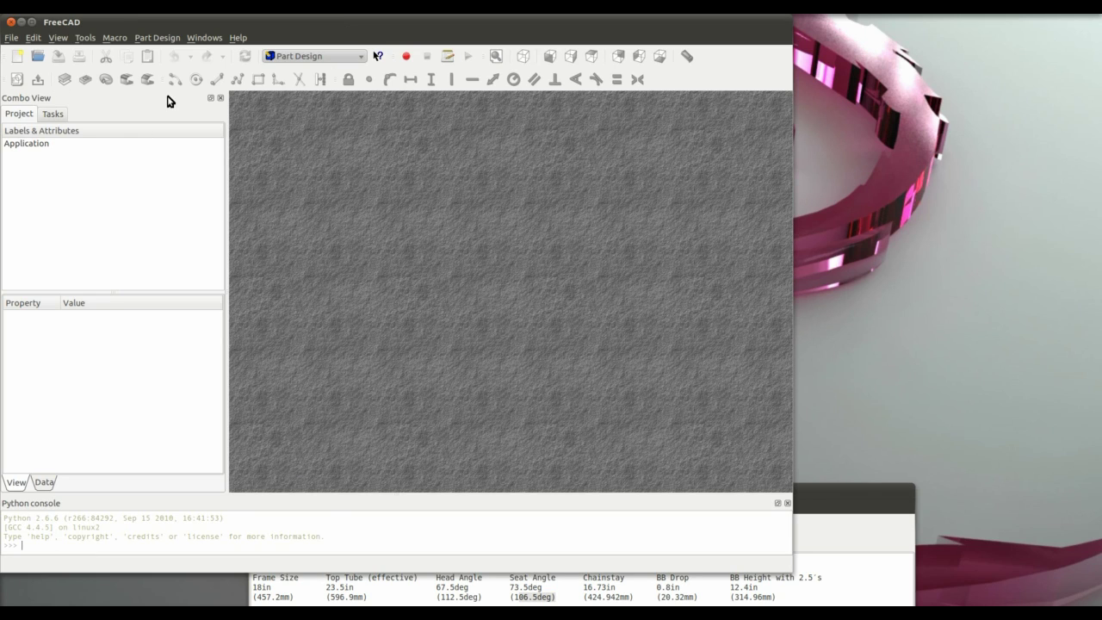
click(11, 38)
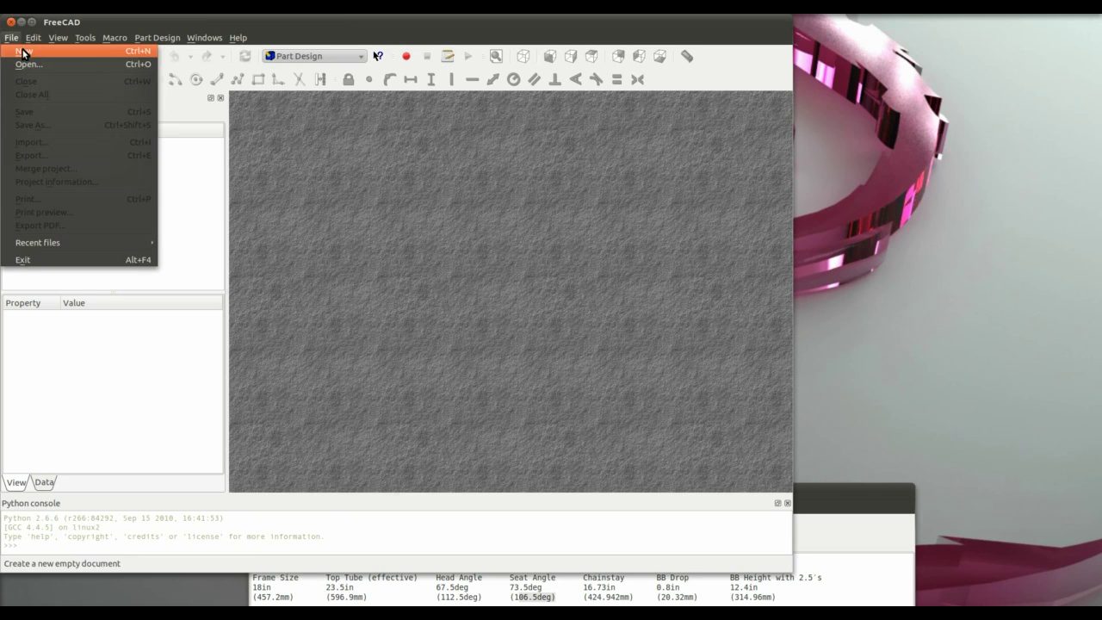
click(28, 55)
click(354, 56)
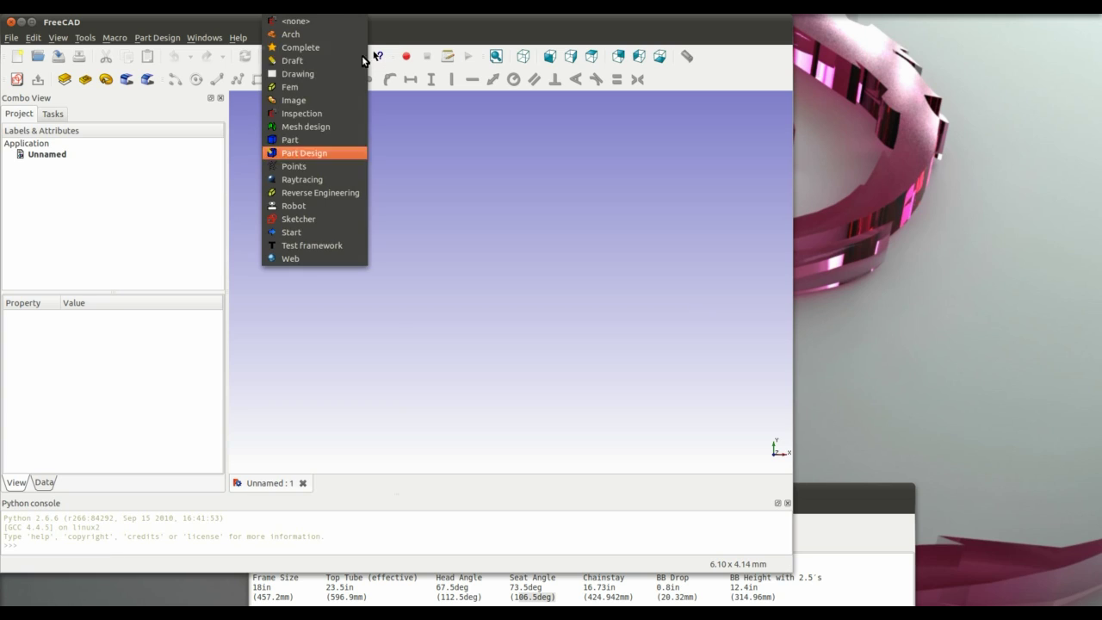
click(315, 153)
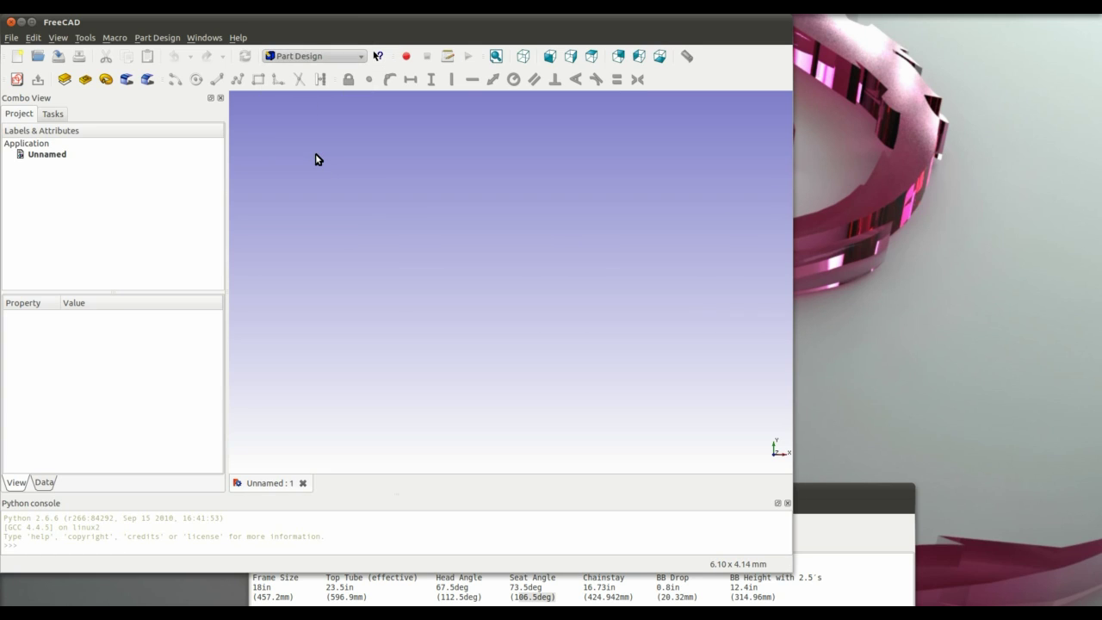
click(53, 114)
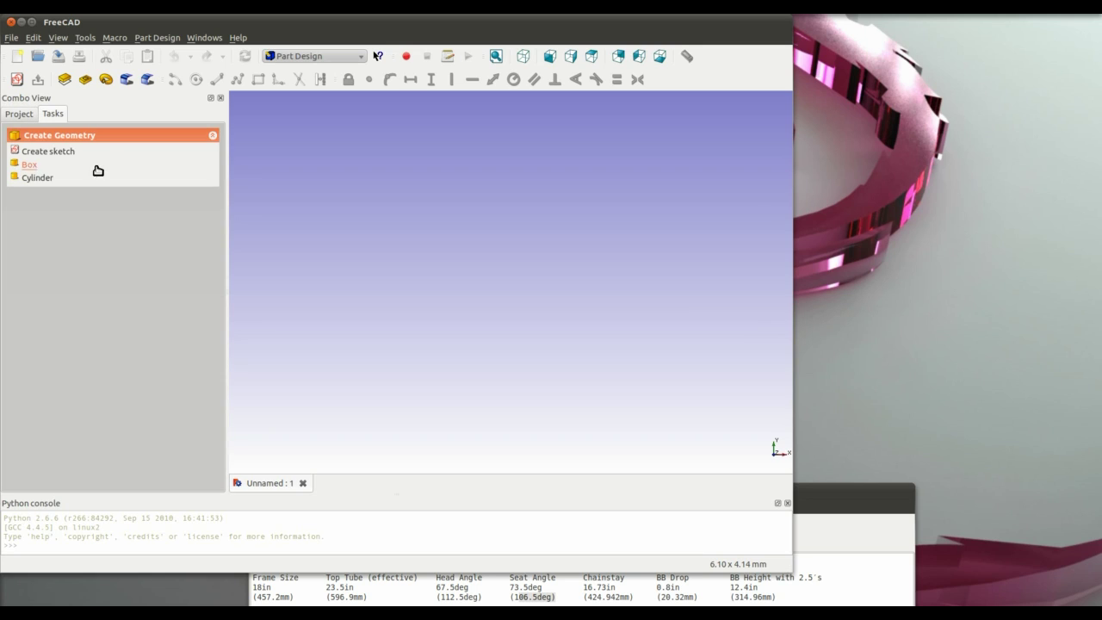
click(51, 152)
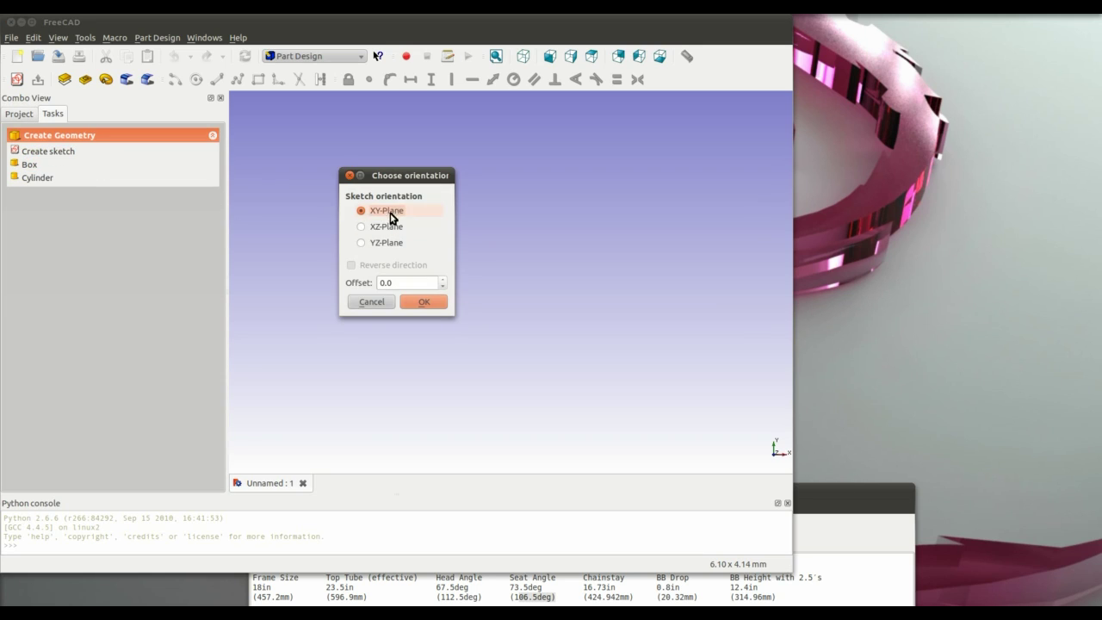
click(424, 302)
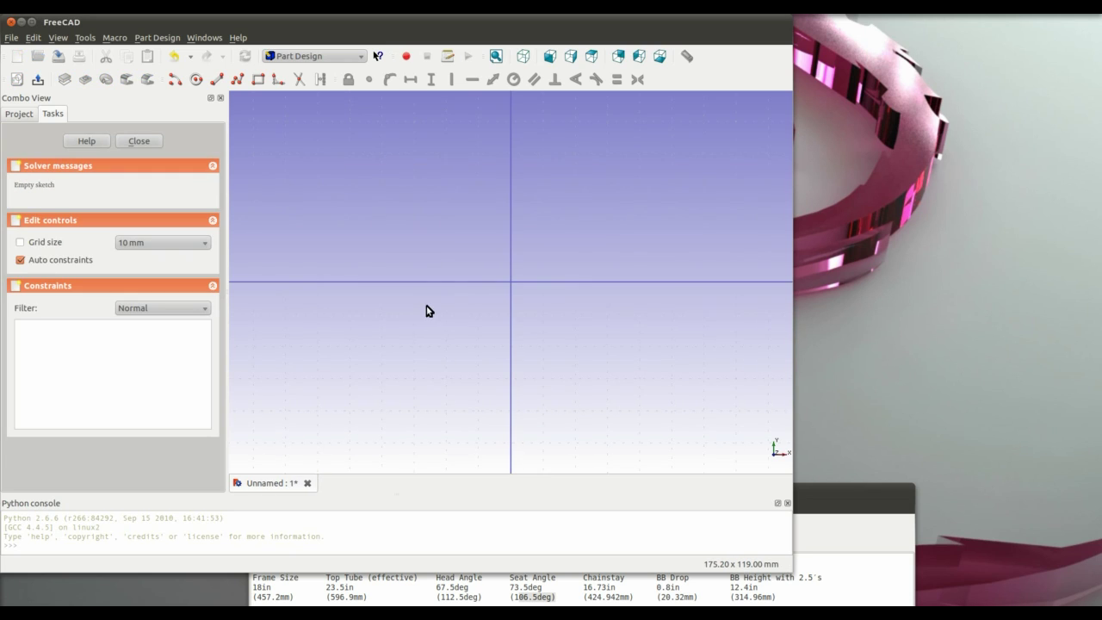
Enable the 10 mm grid, disable Auto constraints, and set the Constraints Filter to All
click(20, 242)
click(21, 260)
click(205, 309)
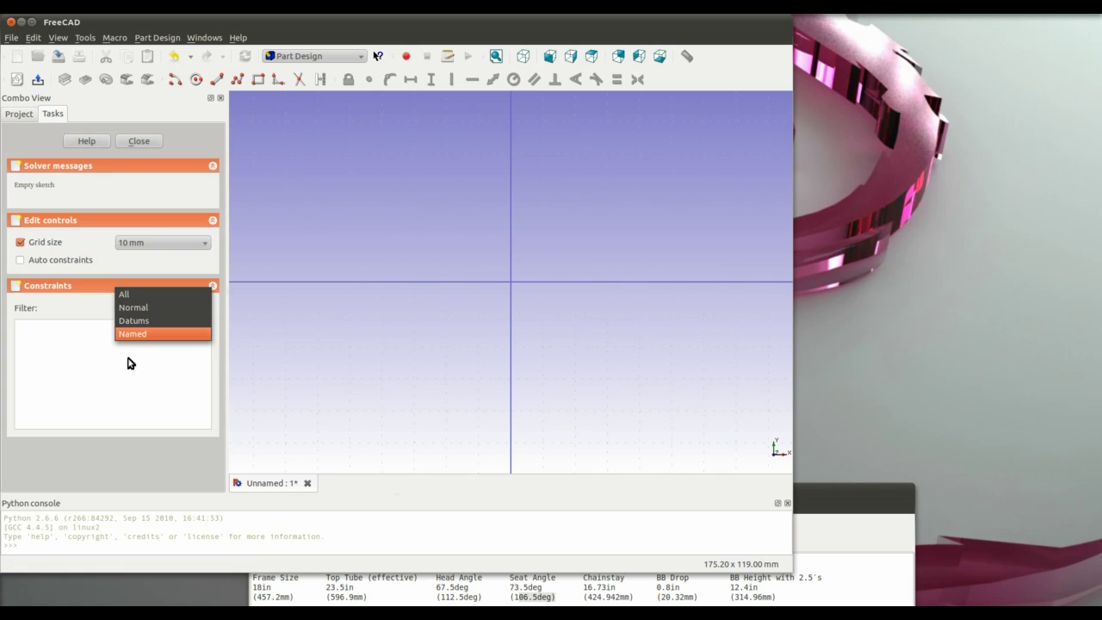
click(123, 294)
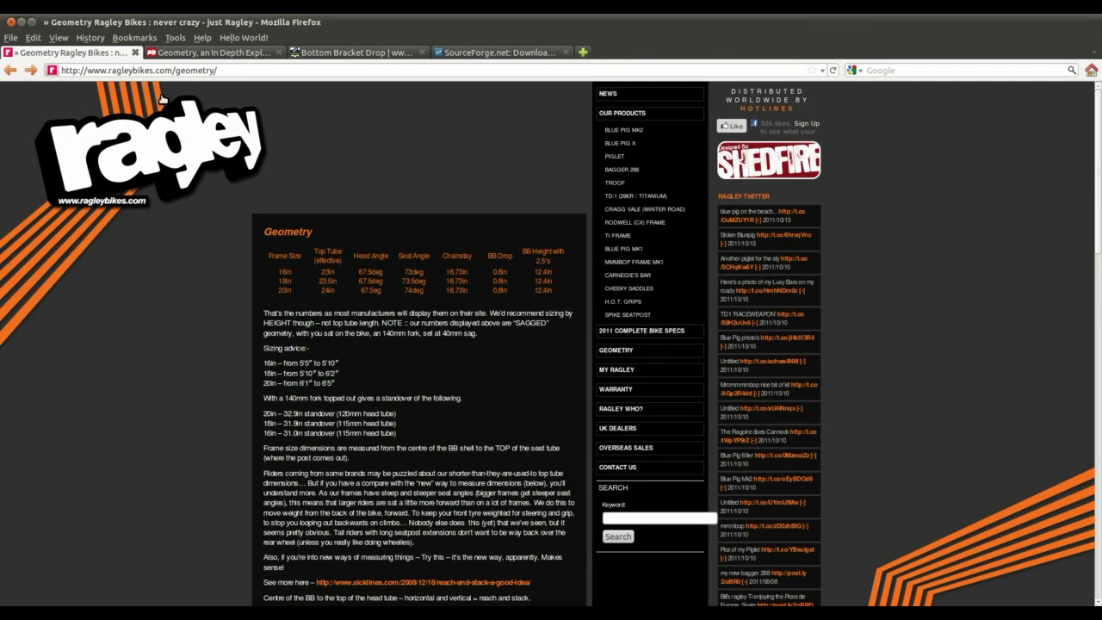
Revisit the Piglet frame brochure in Firefox, then minimize the browser to return to FreeCAD
click(614, 156)
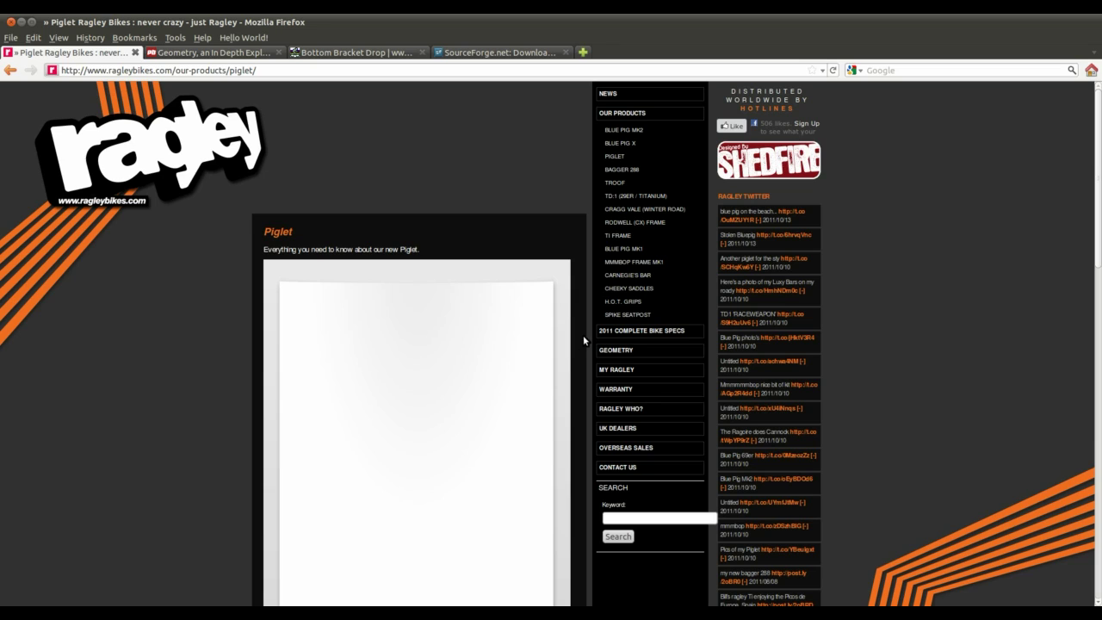
scroll(583, 341, down, 4)
scroll(411, 223, up, 1)
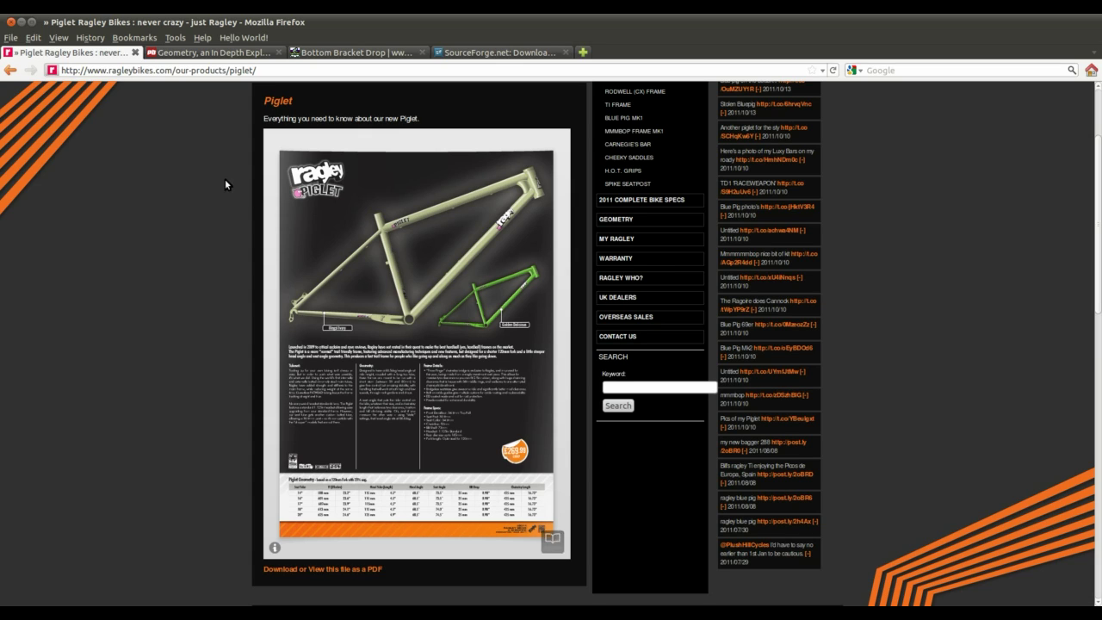
click(21, 23)
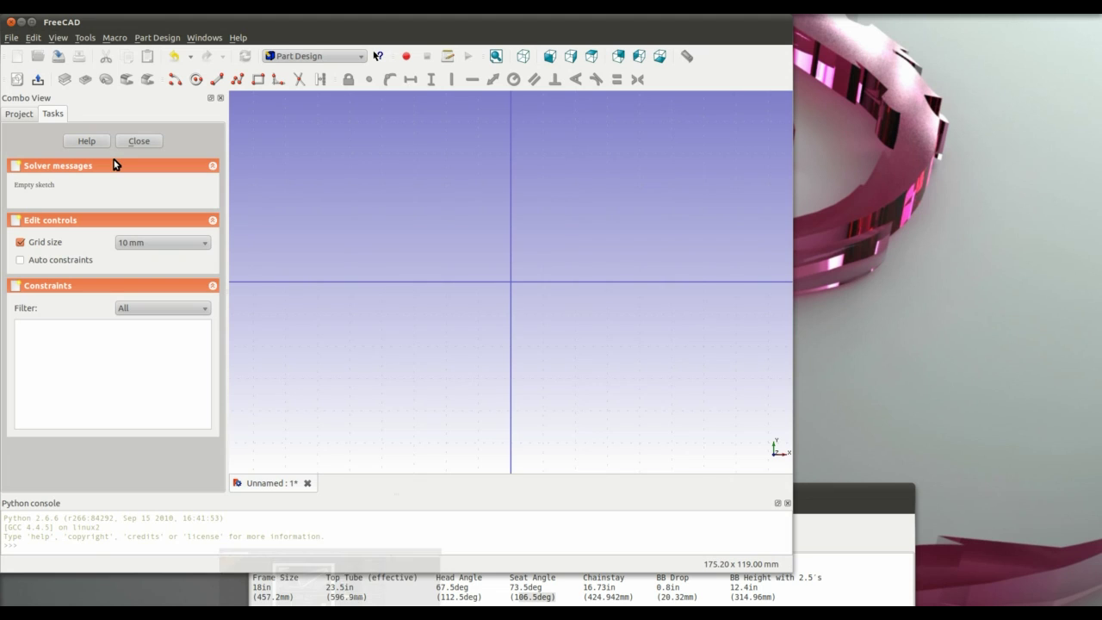
Draw the first three frame lines: upper-left, lower-left, and the steep centre tube
click(215, 84)
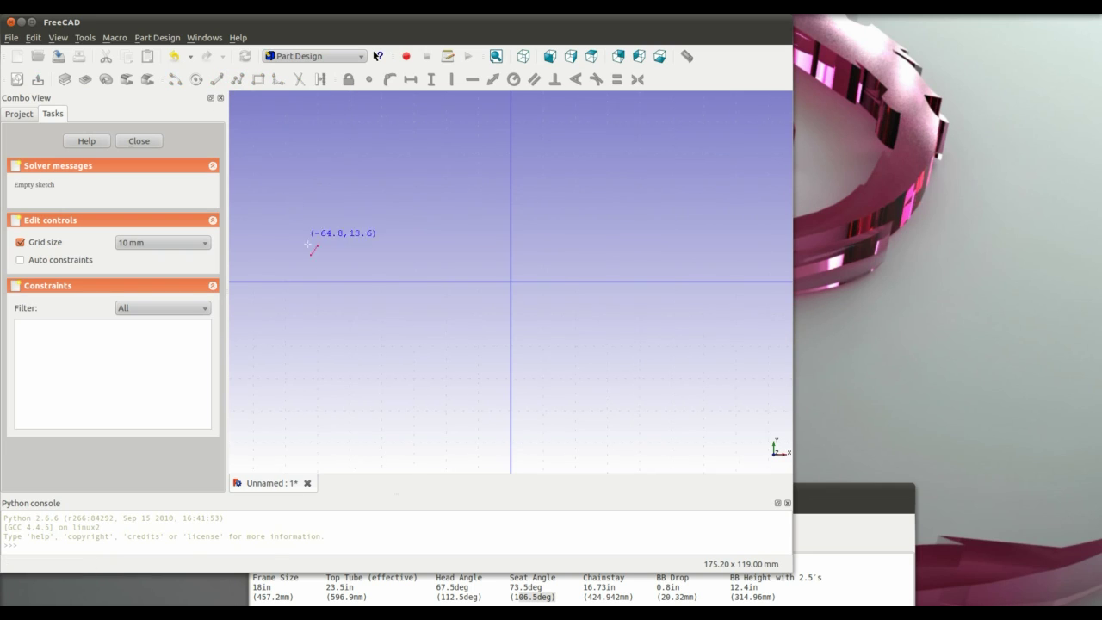
click(286, 269)
click(458, 194)
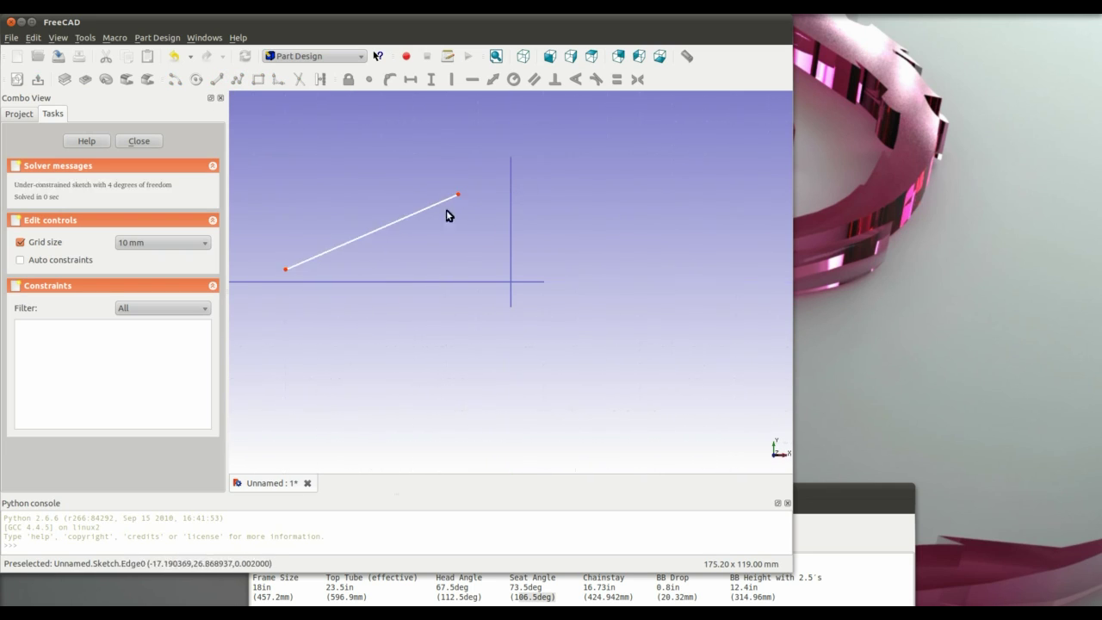
click(219, 81)
click(285, 296)
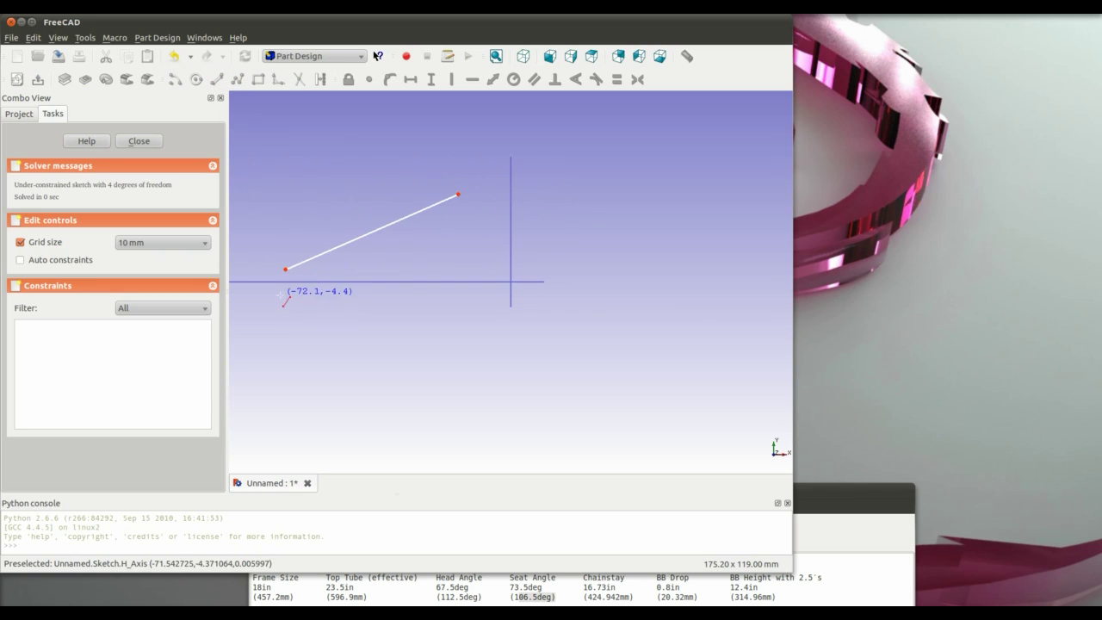
click(498, 368)
click(216, 83)
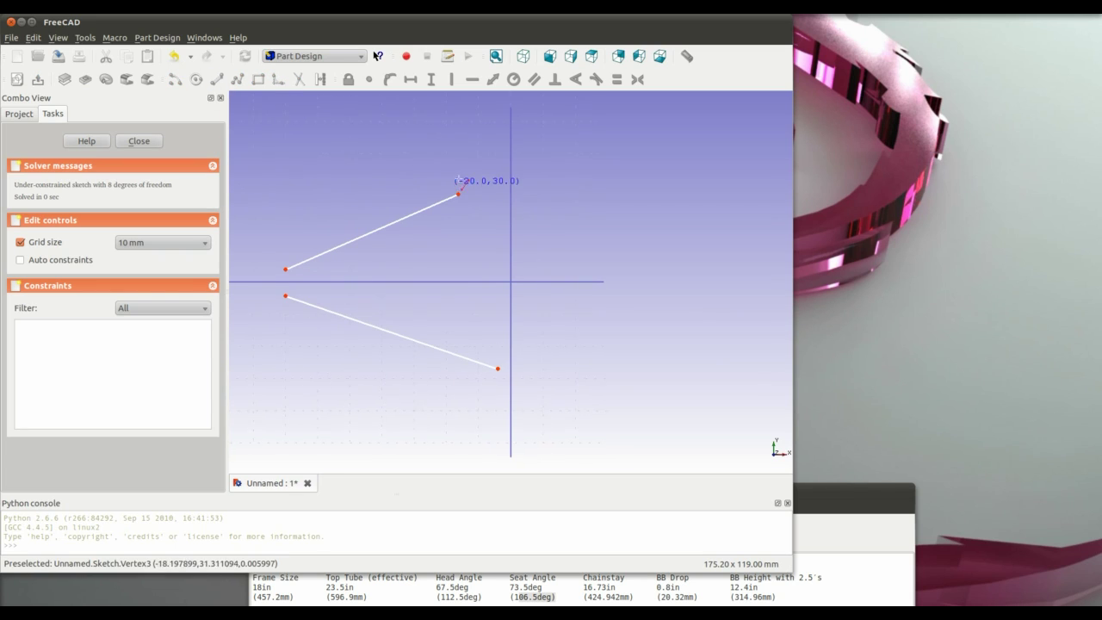
click(468, 171)
click(527, 384)
Draw the remaining three lines: top tube to the upper right, right-hand line, and lower-right line
click(216, 81)
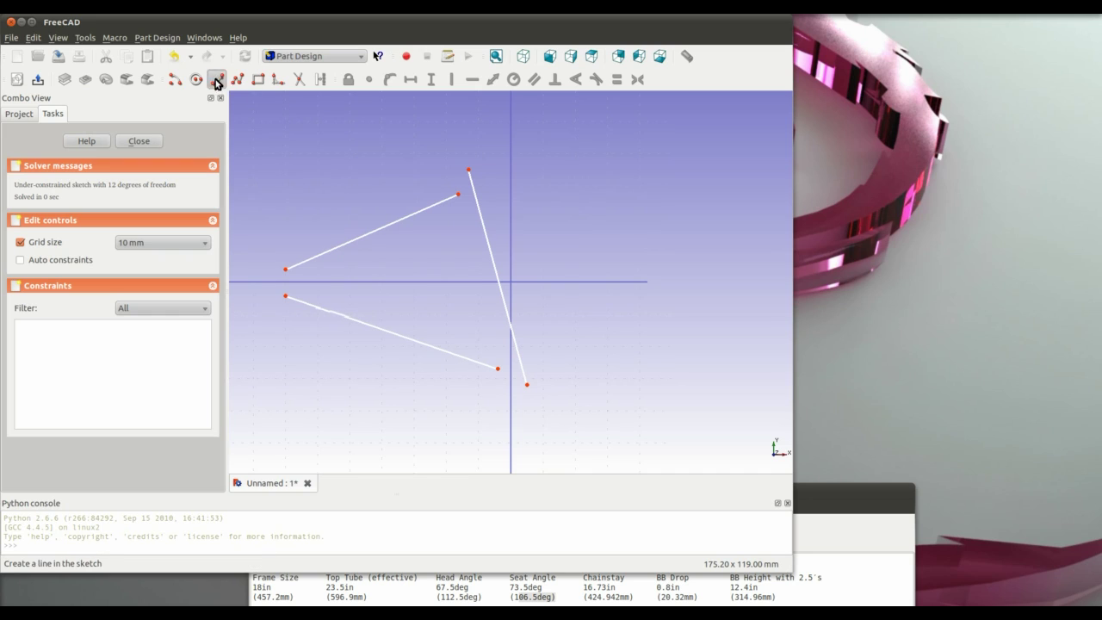
click(487, 185)
click(719, 204)
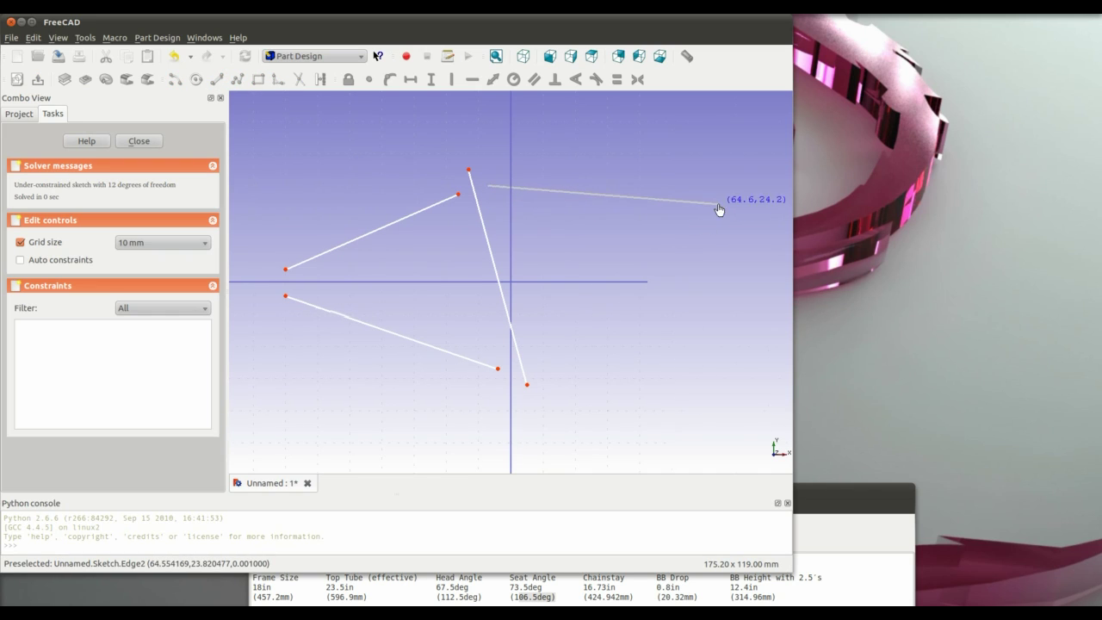
click(216, 81)
click(727, 186)
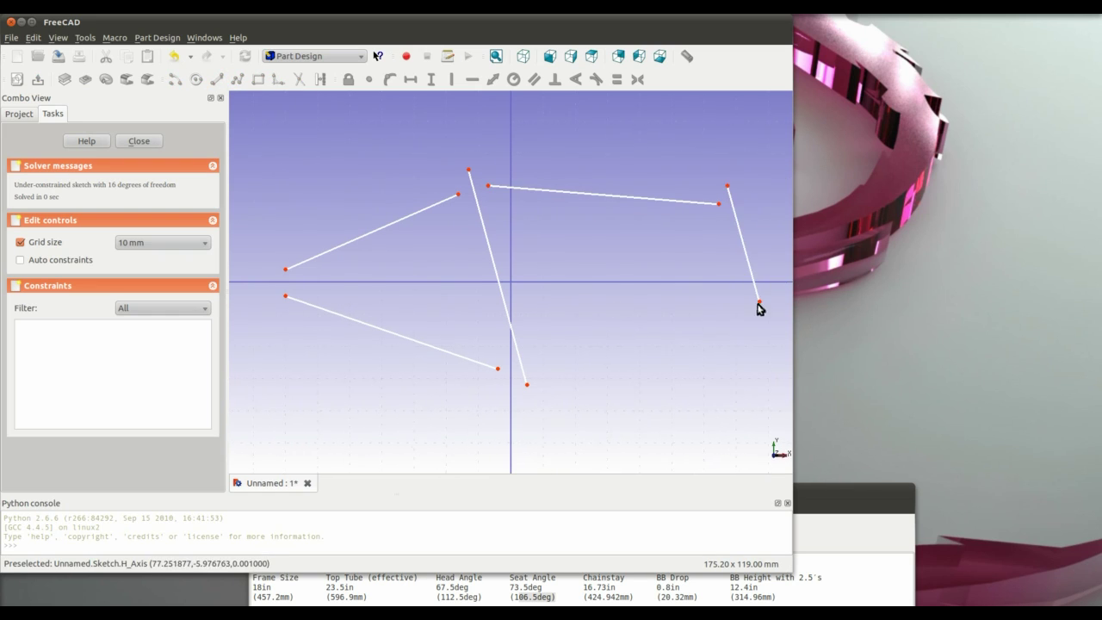
click(759, 302)
click(216, 80)
click(543, 361)
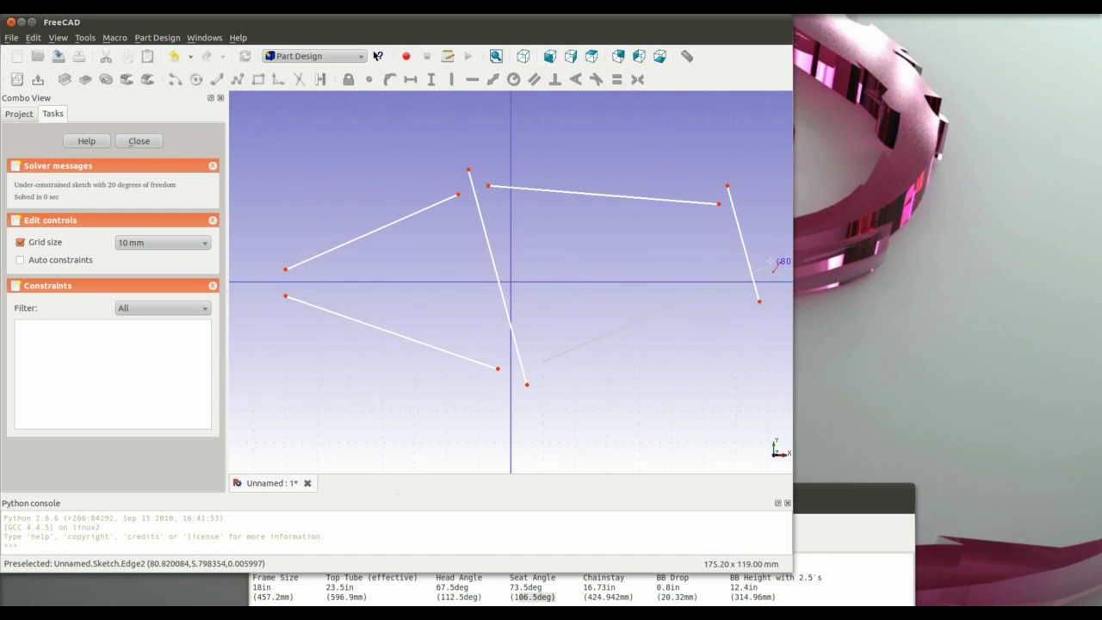
click(729, 273)
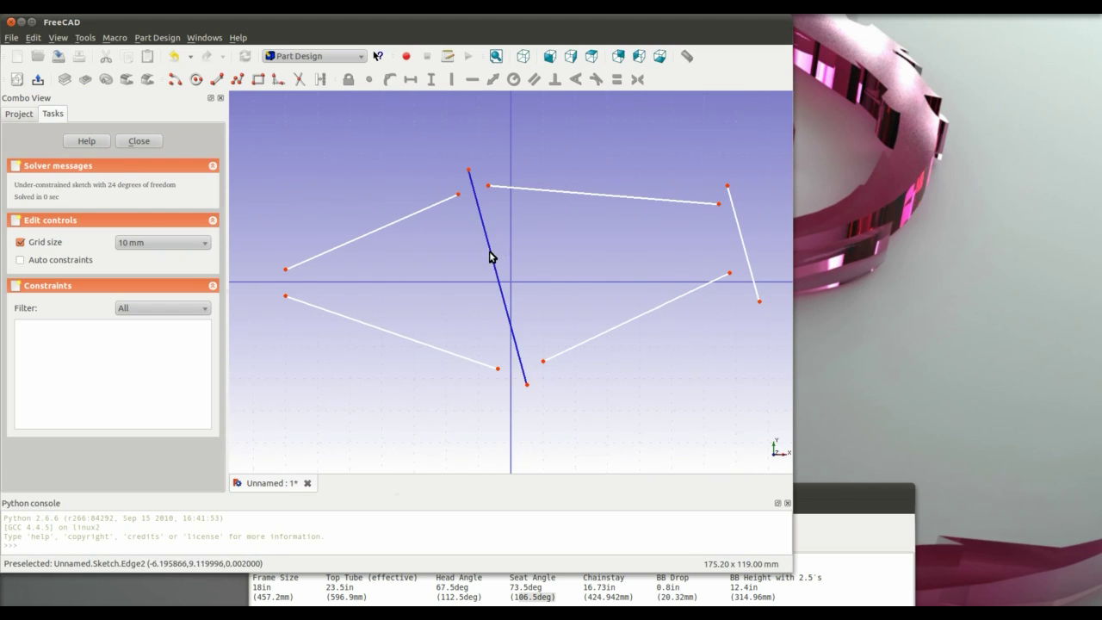
Drag the steep middle, upper-left and lower-left lines into better positions
mouse_move(492, 253)
mouse_down()
mouse_move(445, 313)
mouse_move(492, 264)
mouse_move(483, 297)
mouse_up()
mouse_move(412, 222)
mouse_down()
mouse_move(398, 221)
mouse_move(408, 217)
mouse_up()
drag(399, 335, 442, 349)
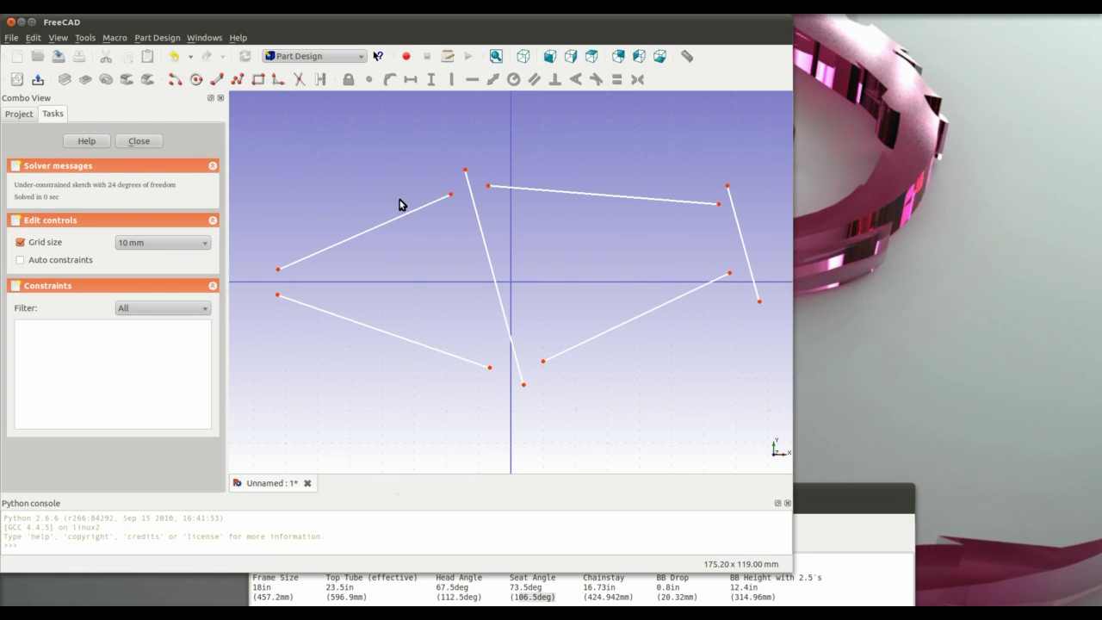
Make the two left-hand lines' left endpoints coincident, then drag the seat-tube line up and left
click(277, 270)
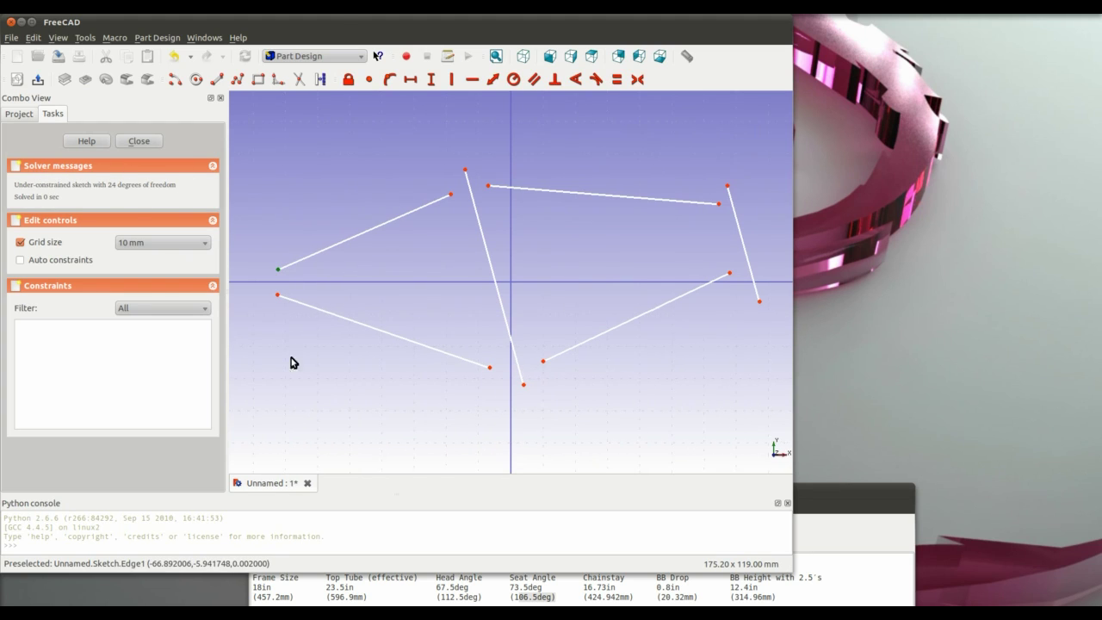
click(277, 295)
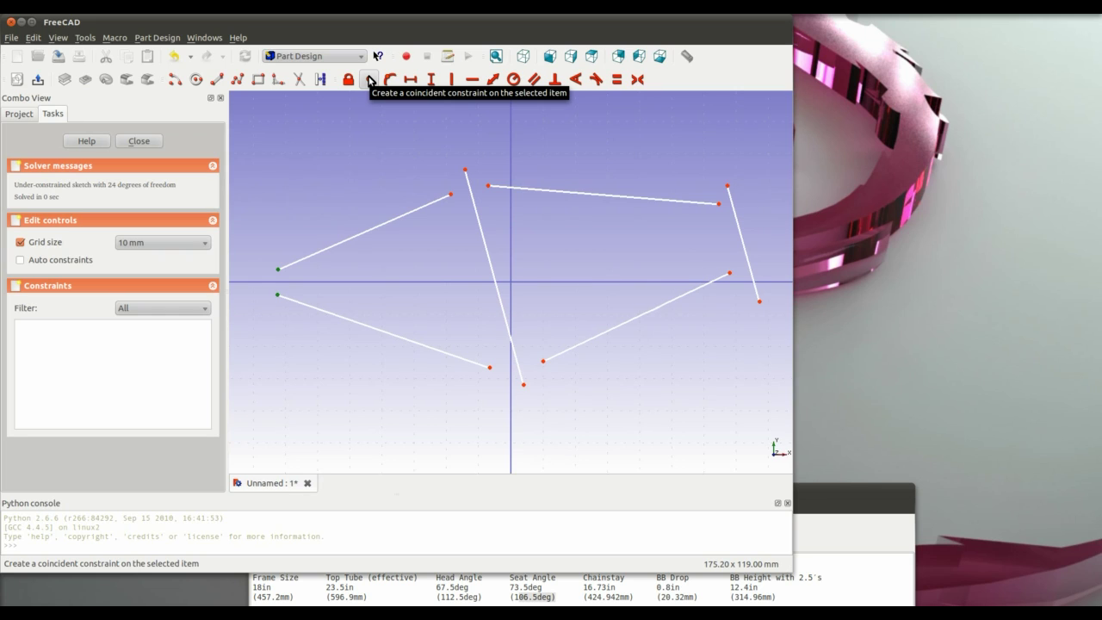
click(370, 81)
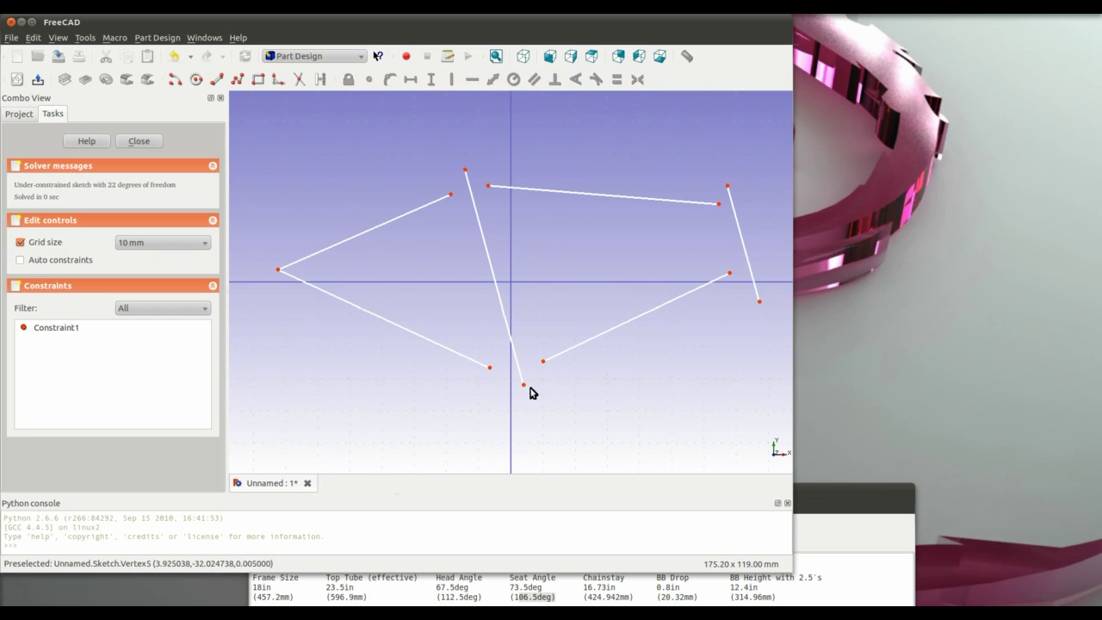
drag(496, 301, 478, 266)
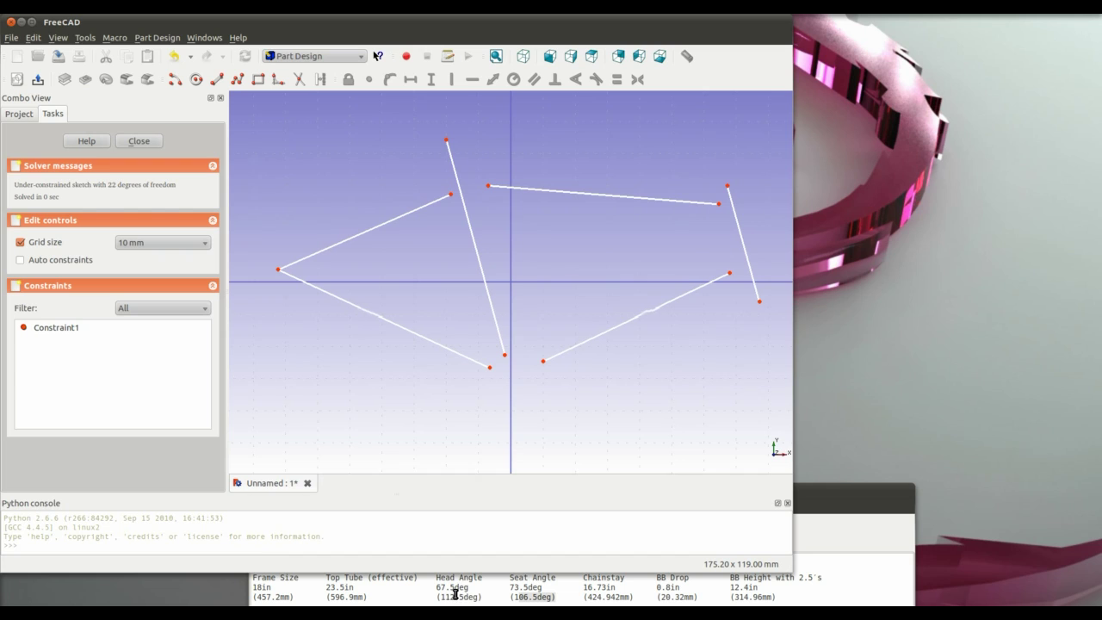
click(482, 266)
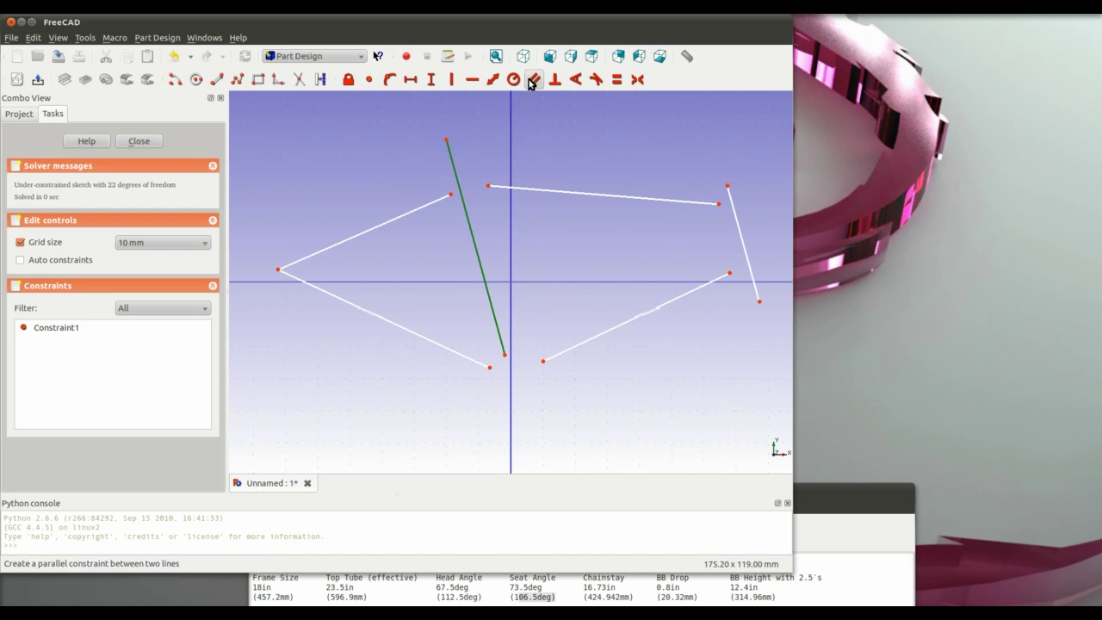
Constrain the steep seat-tube line's angle to -73.5°
click(575, 80)
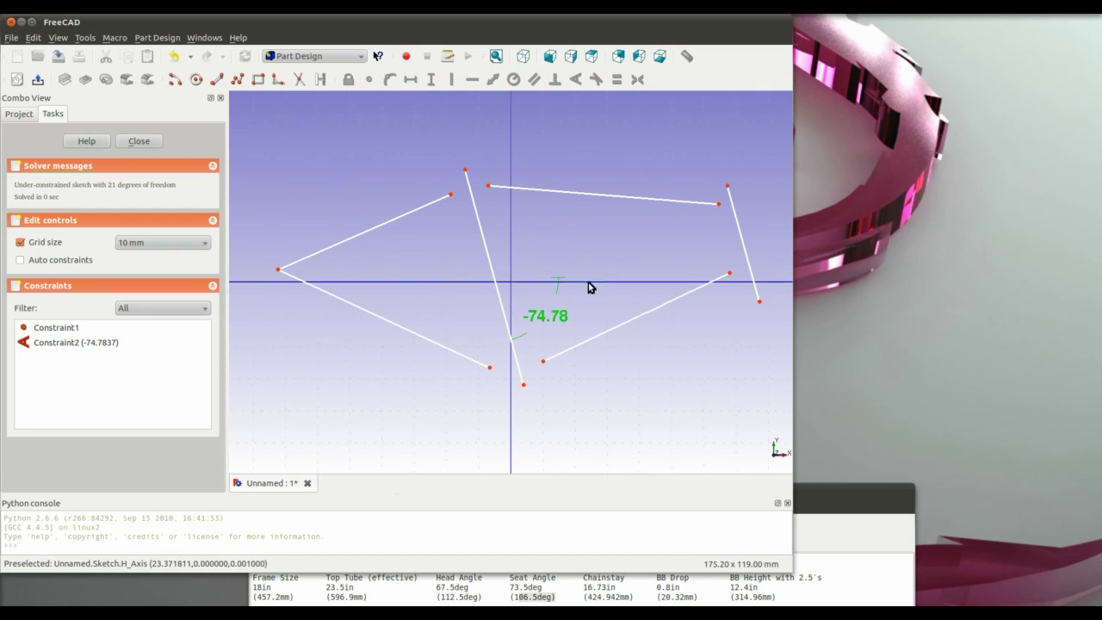
double_click(76, 343)
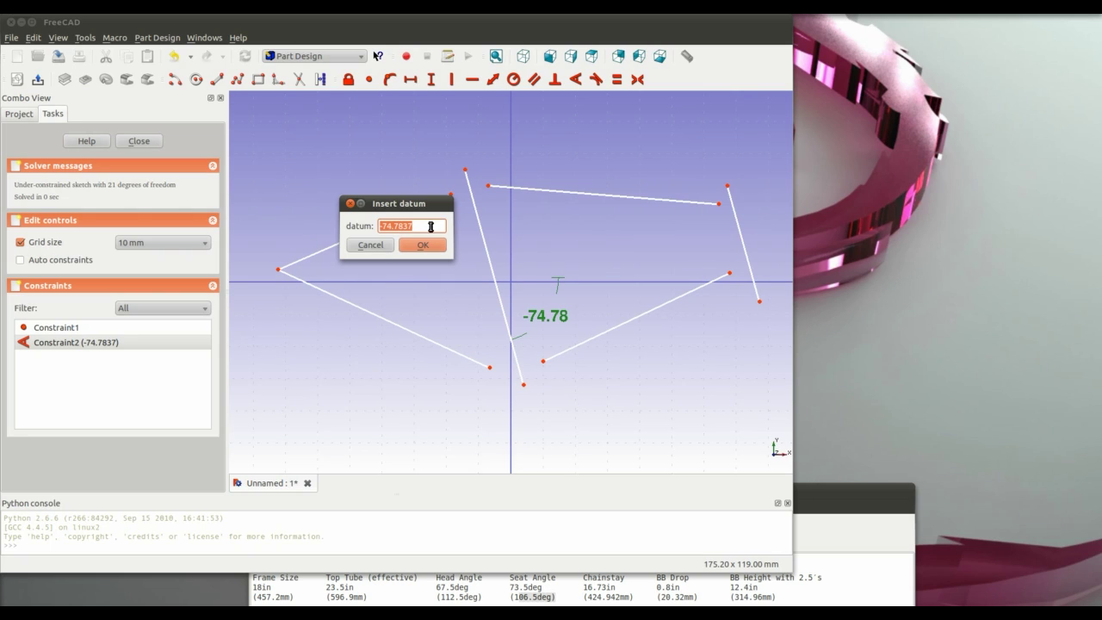
text(-73.5)
key(Return)
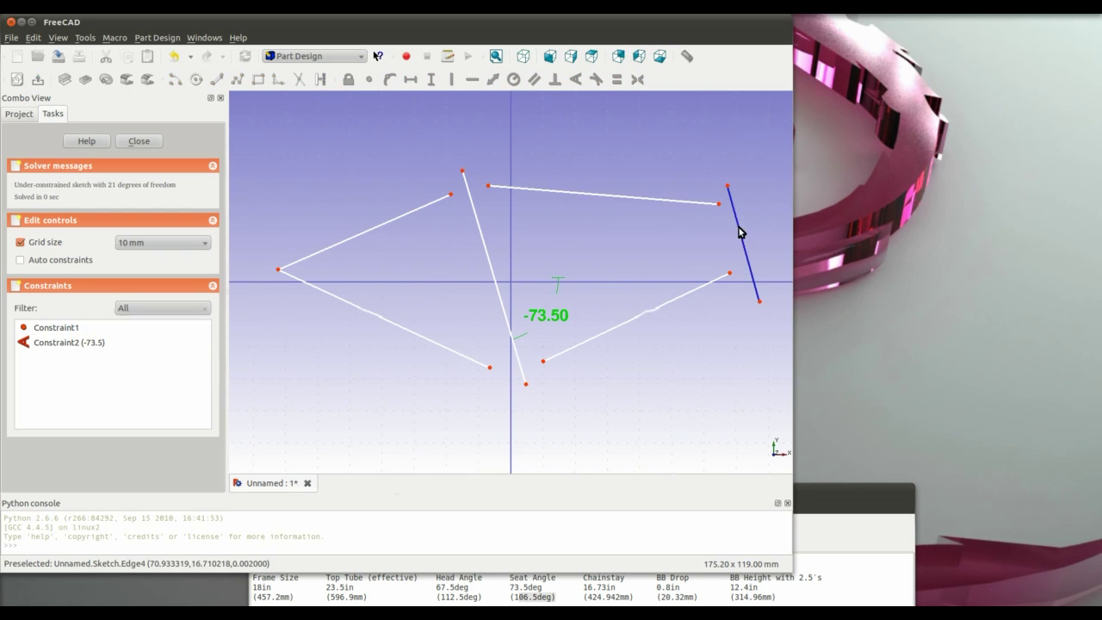
Constrain the short right-hand line's angle to -67.5° and widen the FreeCAD window
click(739, 232)
click(576, 79)
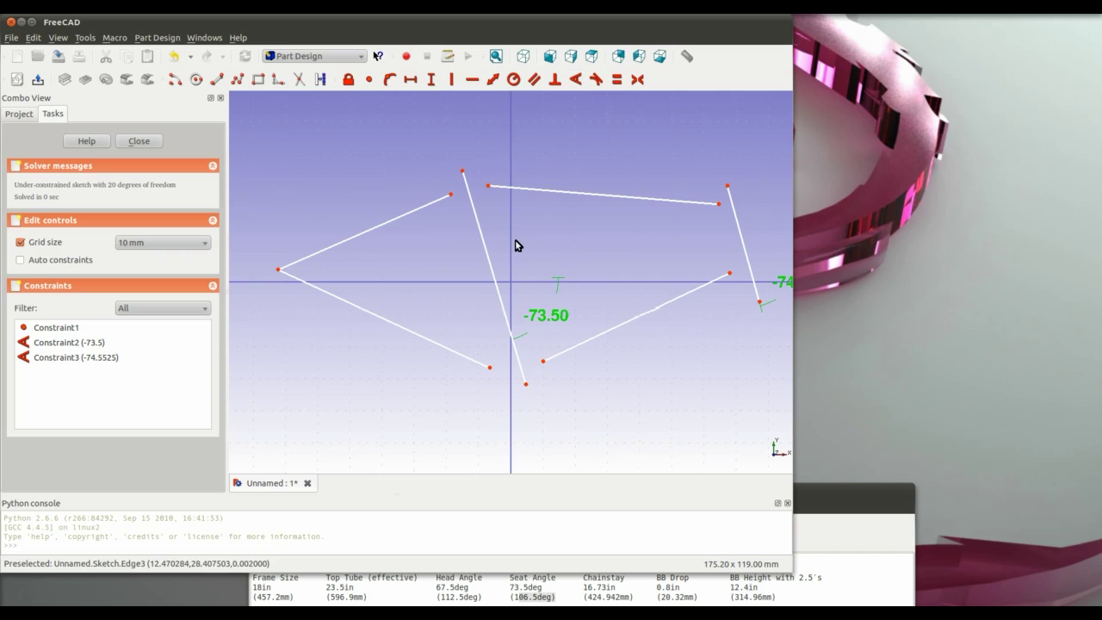
double_click(102, 358)
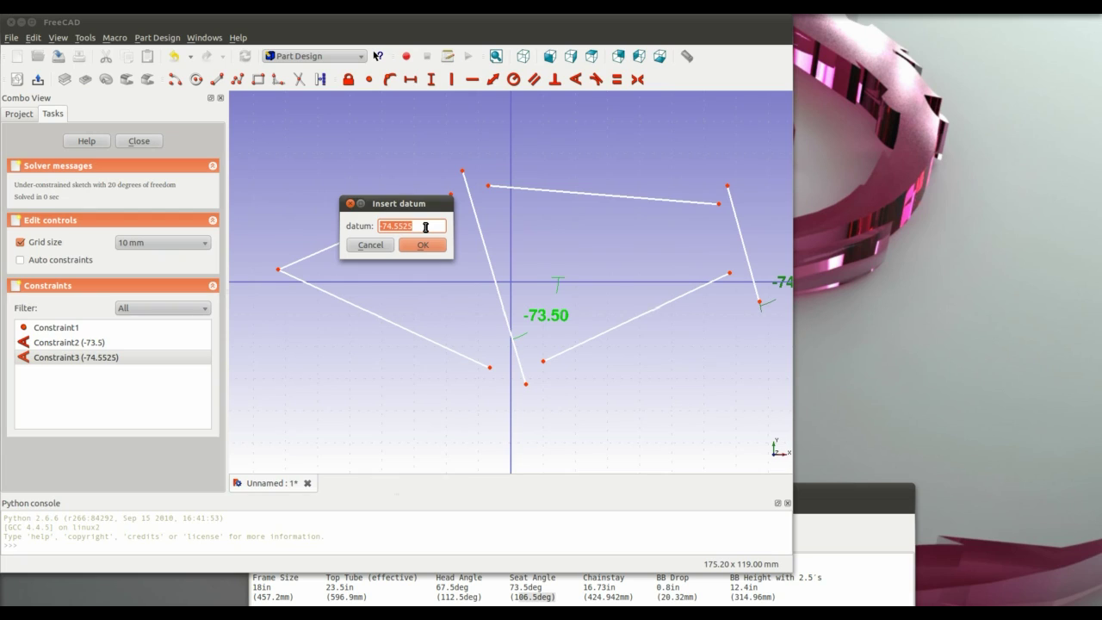
text(-)
key(Return)
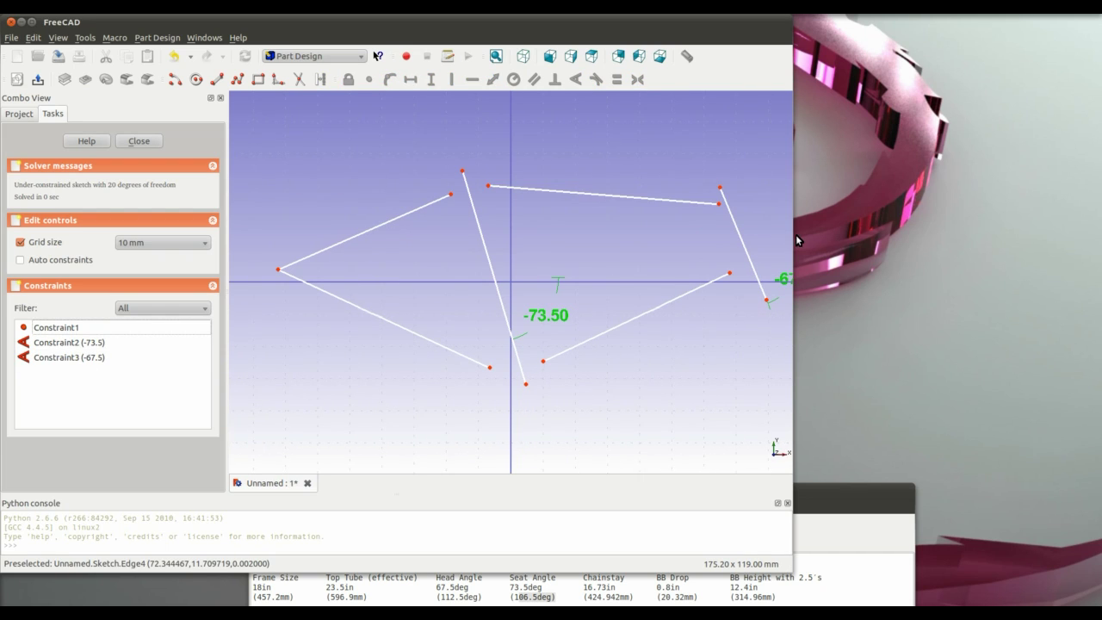
drag(787, 234, 879, 234)
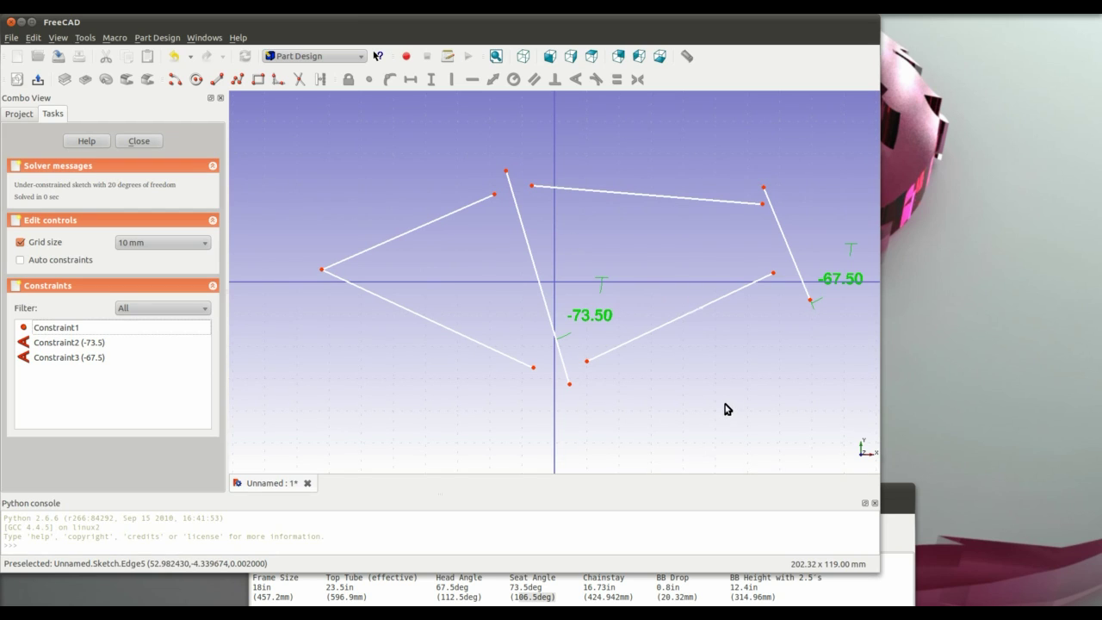
Join the lower-left and lower-right line ends to the seat line's bottom end (Constraint4, Constraint5)
click(569, 384)
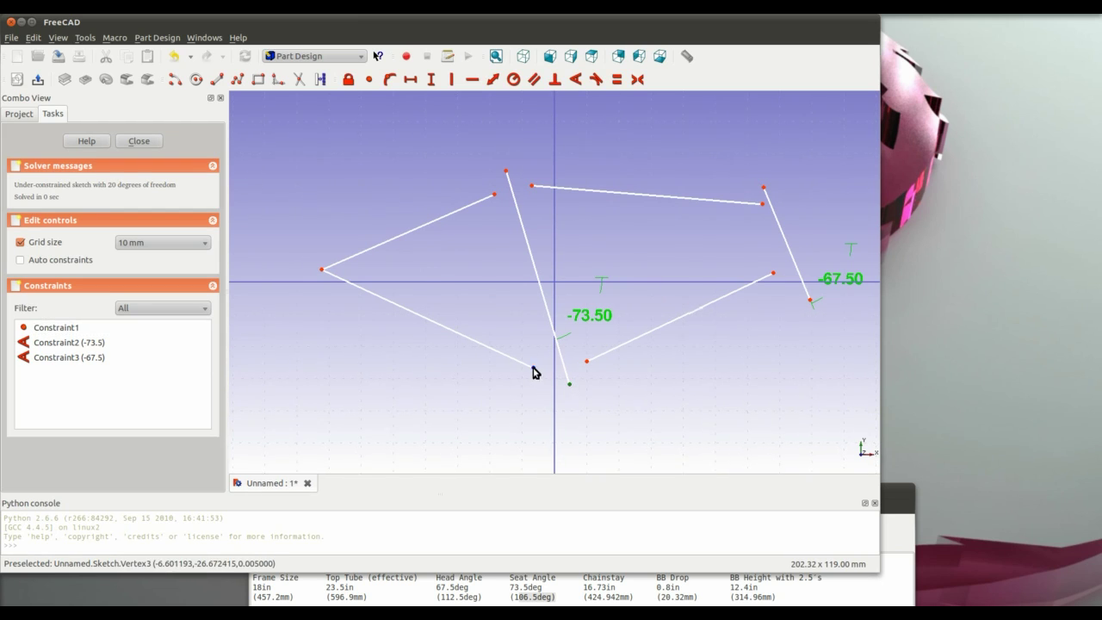
click(533, 368)
click(370, 80)
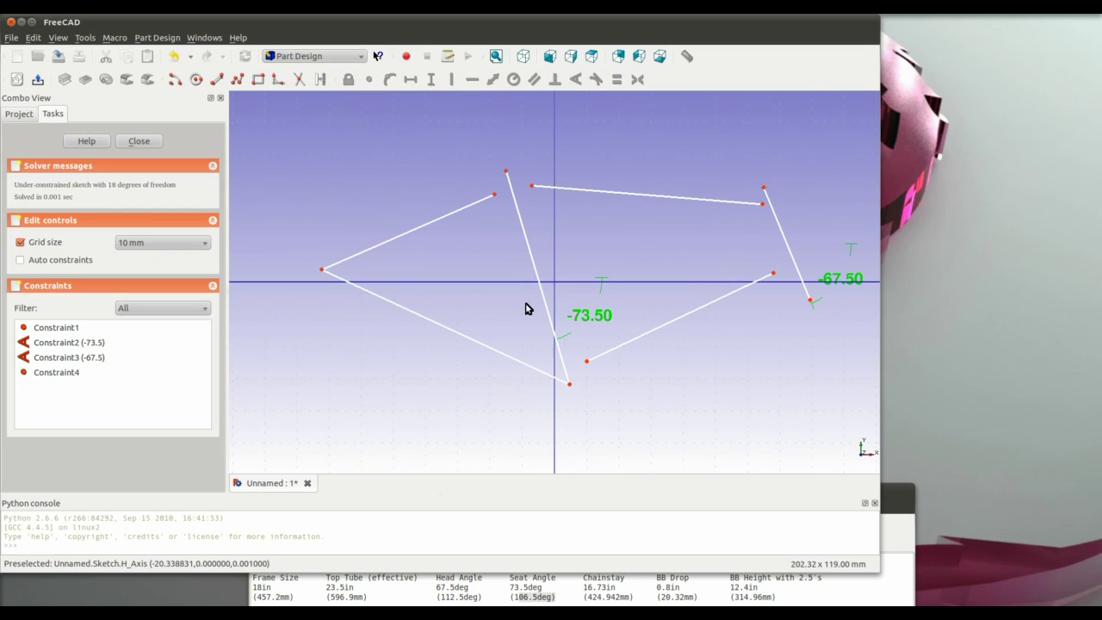
click(569, 384)
click(586, 361)
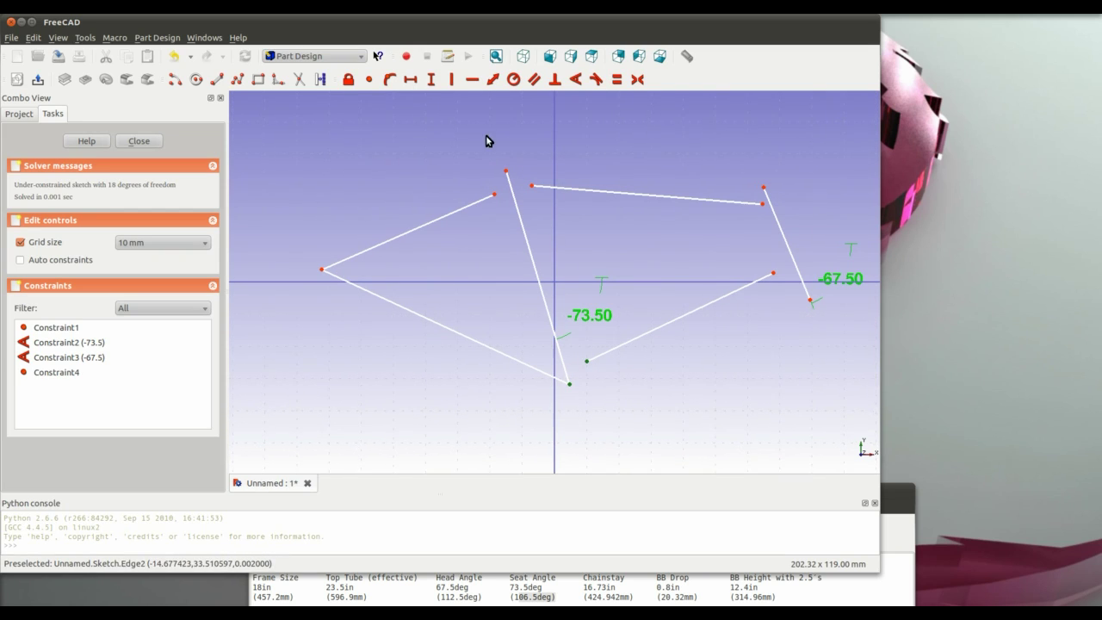
click(370, 79)
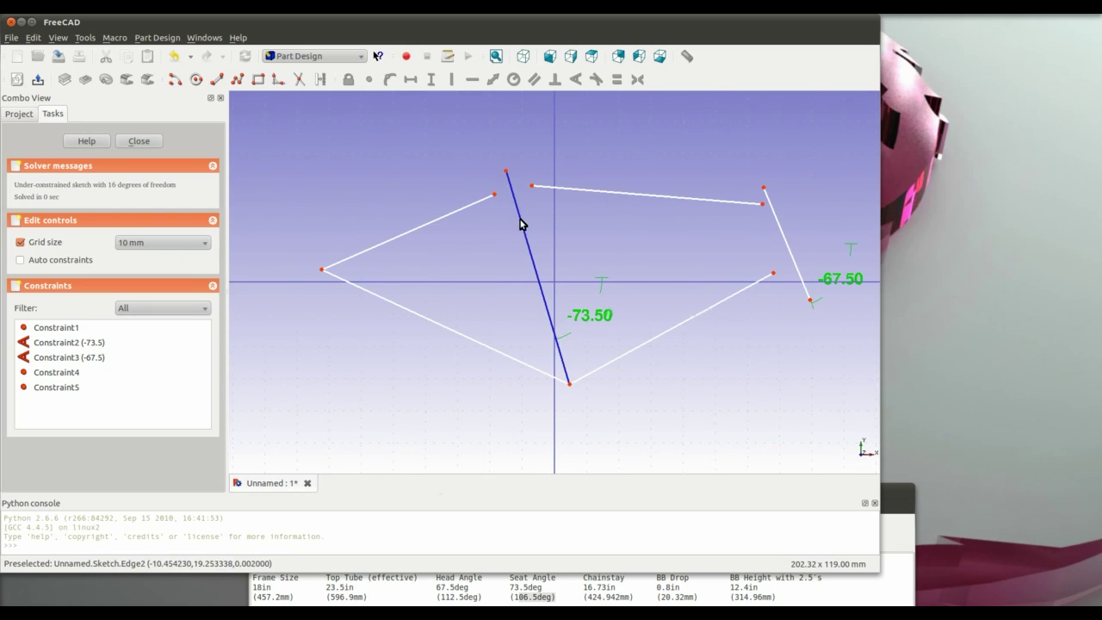
Select the slanted seat line's upper end together with the top line's end
click(536, 270)
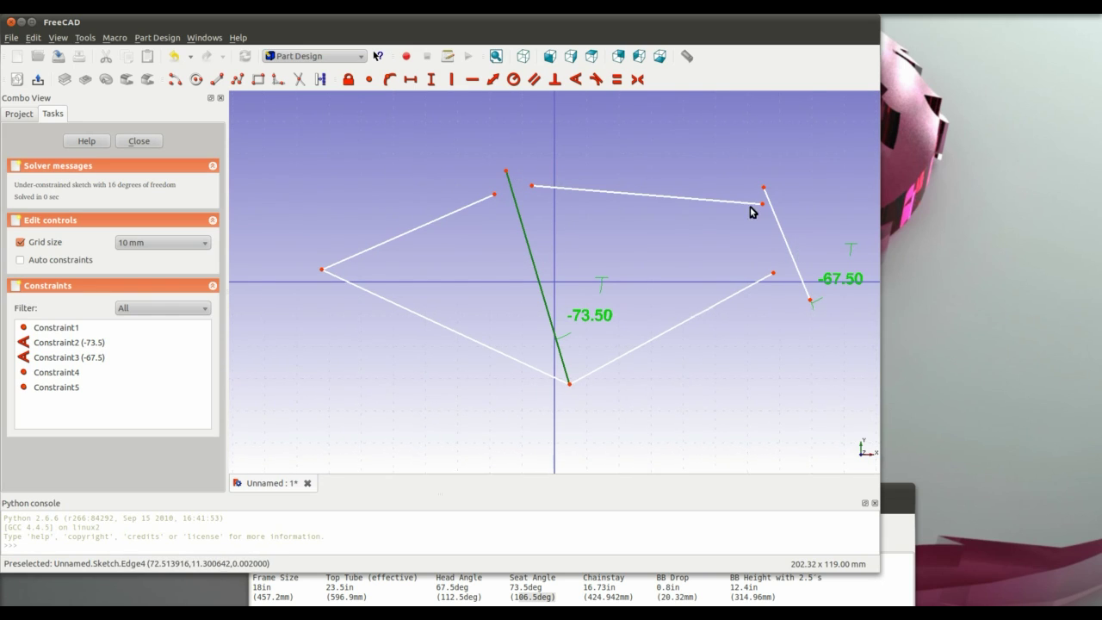
click(536, 193)
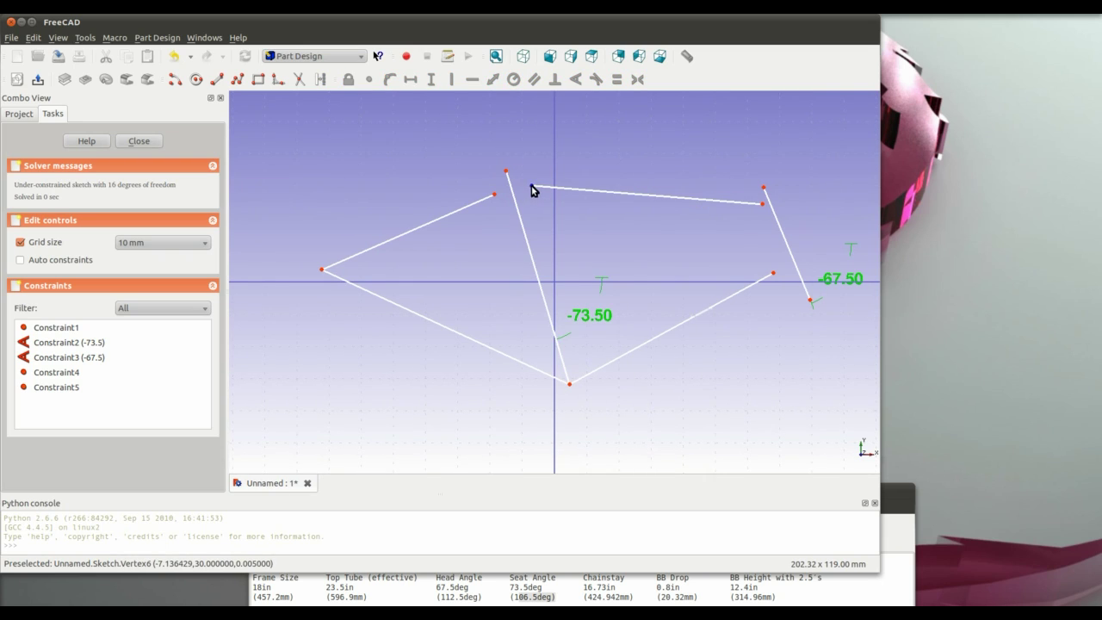
click(515, 201)
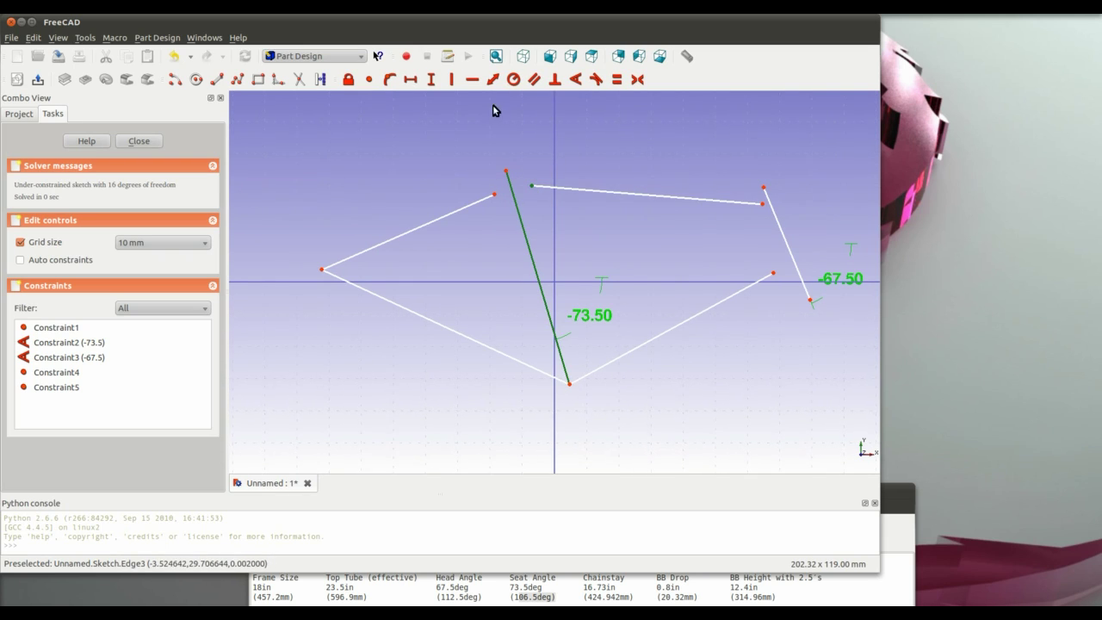
Attach the top and upper-left line ends to the slanted line and make the top corner points coincide
click(390, 80)
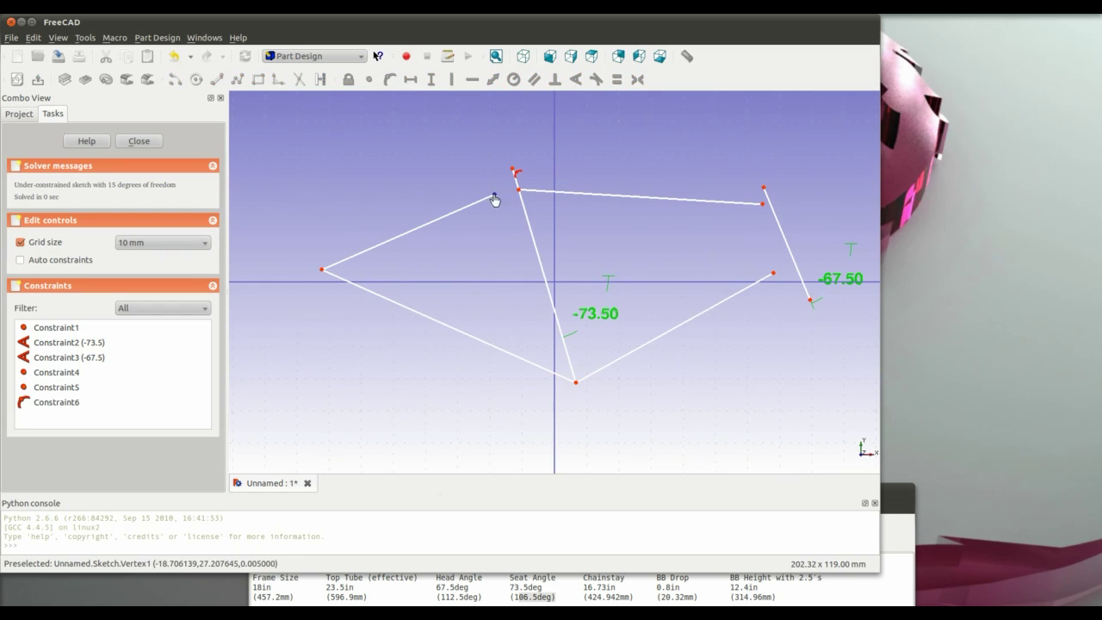
click(534, 234)
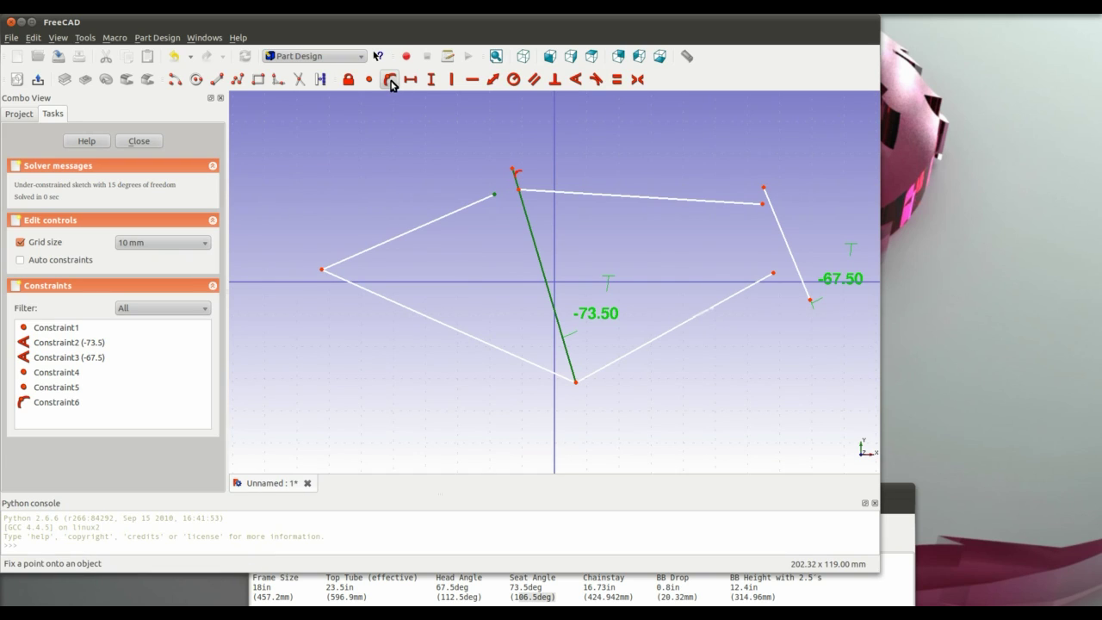
click(390, 80)
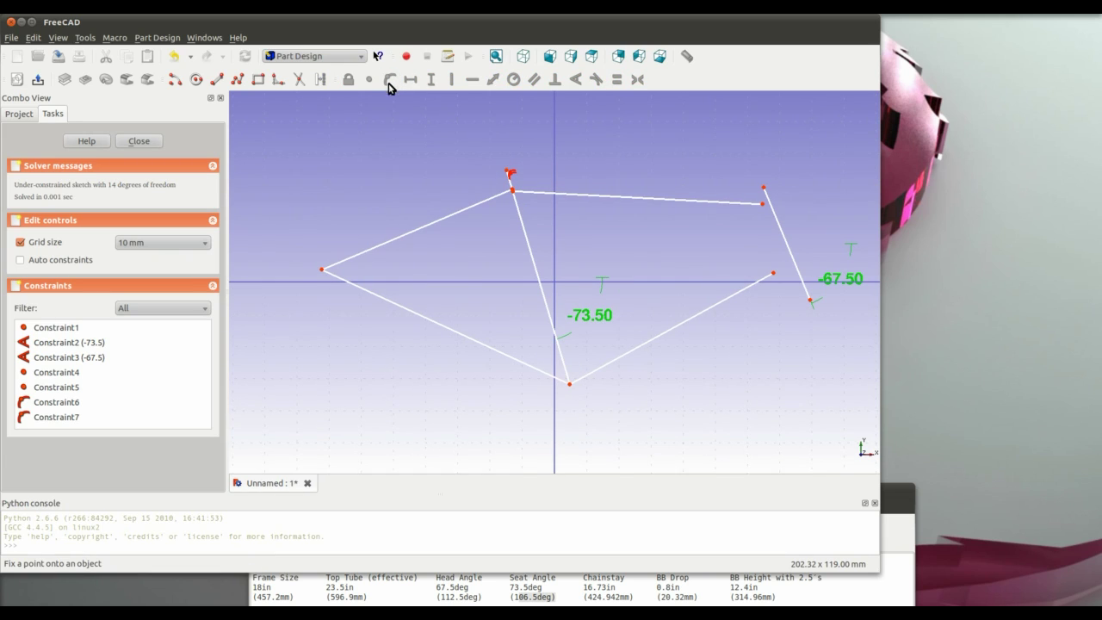
click(511, 191)
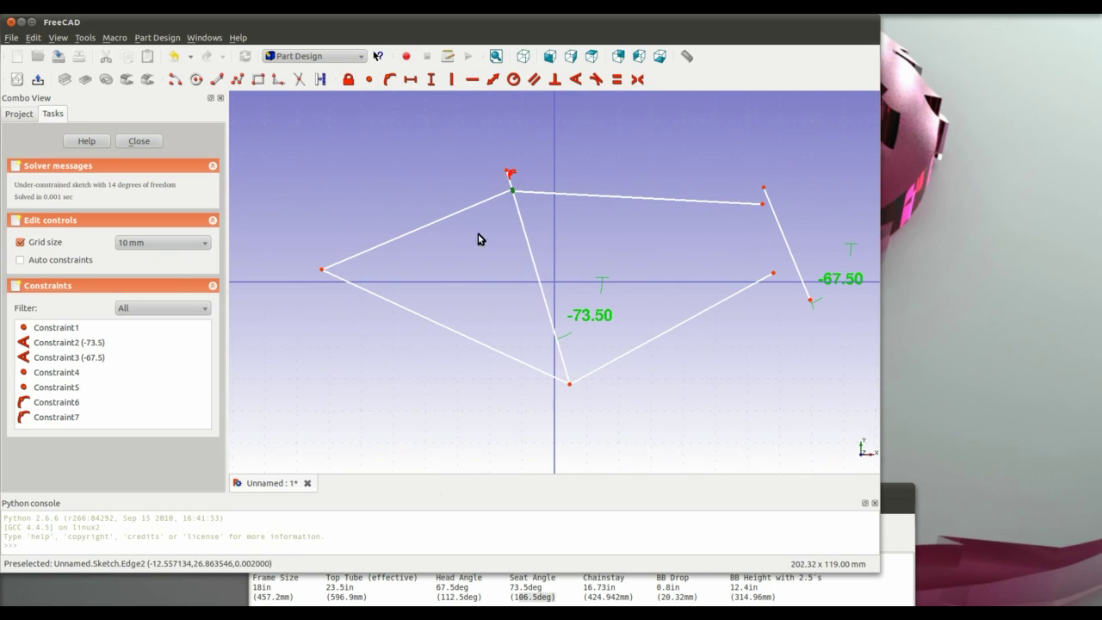
click(370, 80)
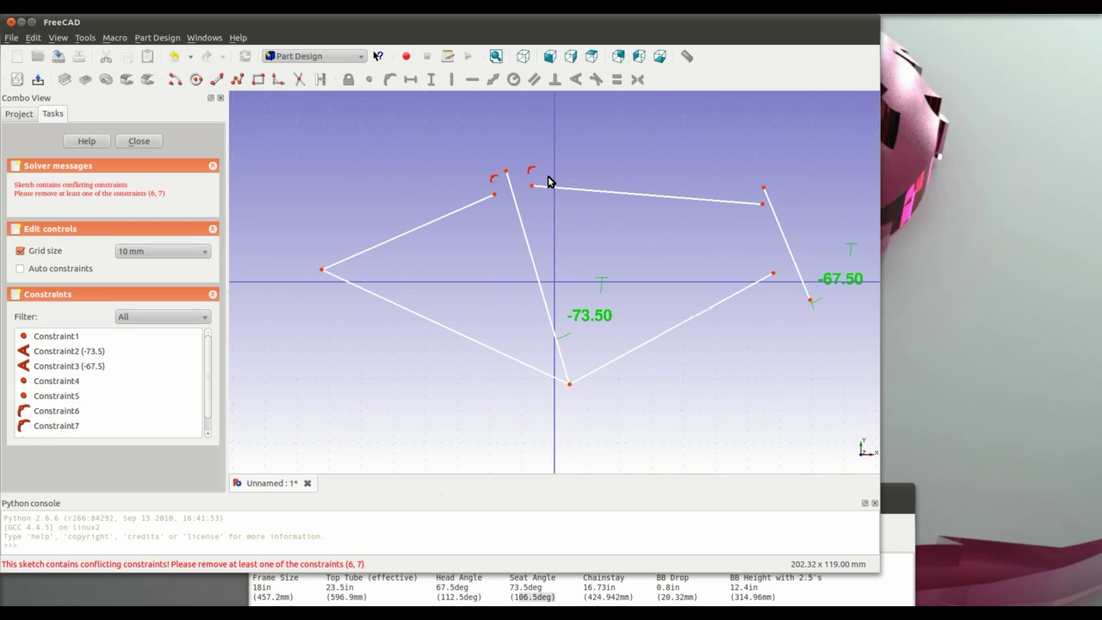
Delete the conflicting Constraint8, Constraint7 and Constraint6
middle_drag(538, 211, 544, 223)
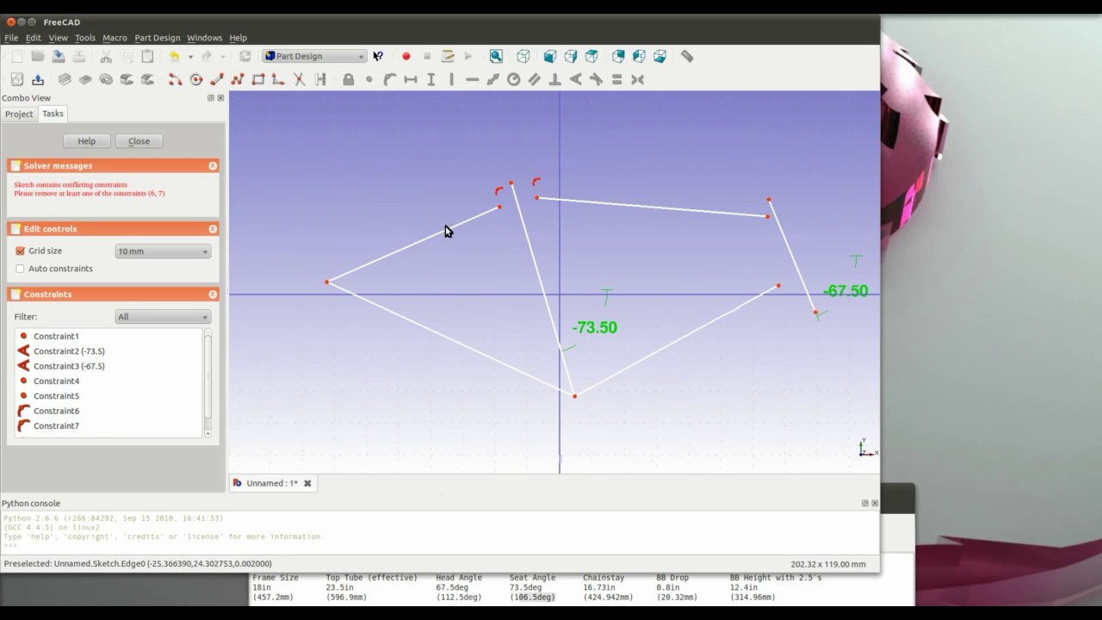
scroll(209, 376, down, 1)
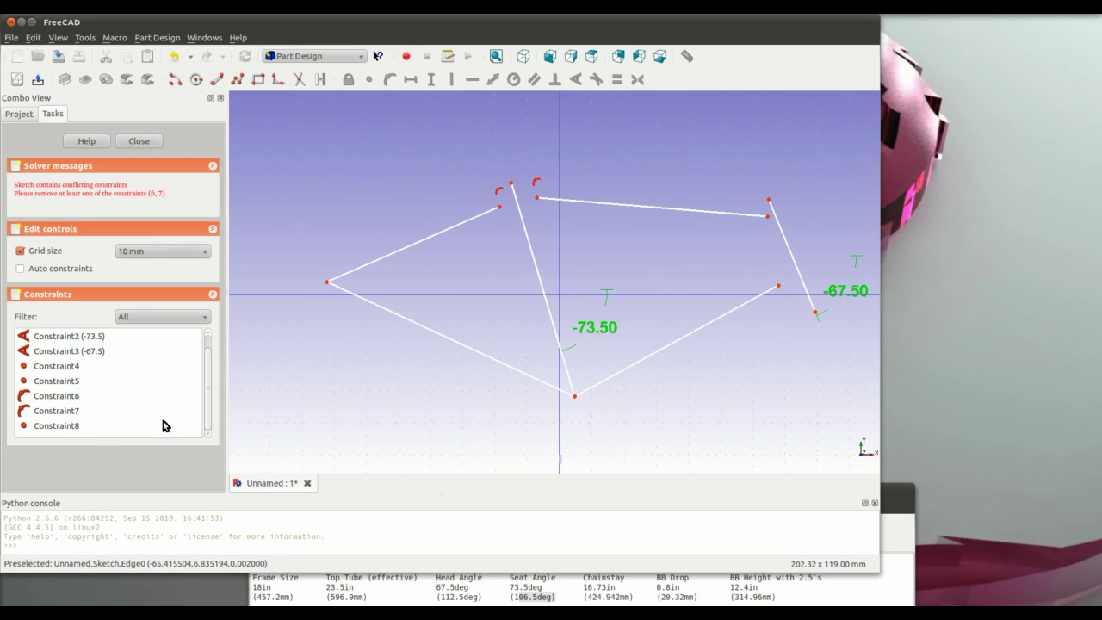
click(64, 425)
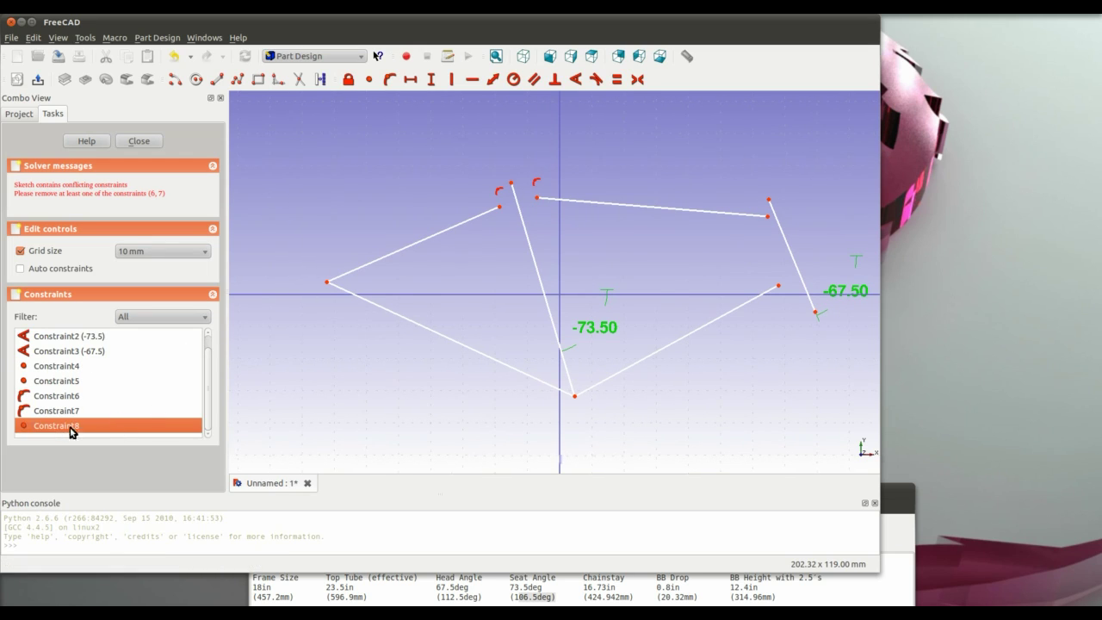
key(Delete)
click(91, 418)
key(Delete)
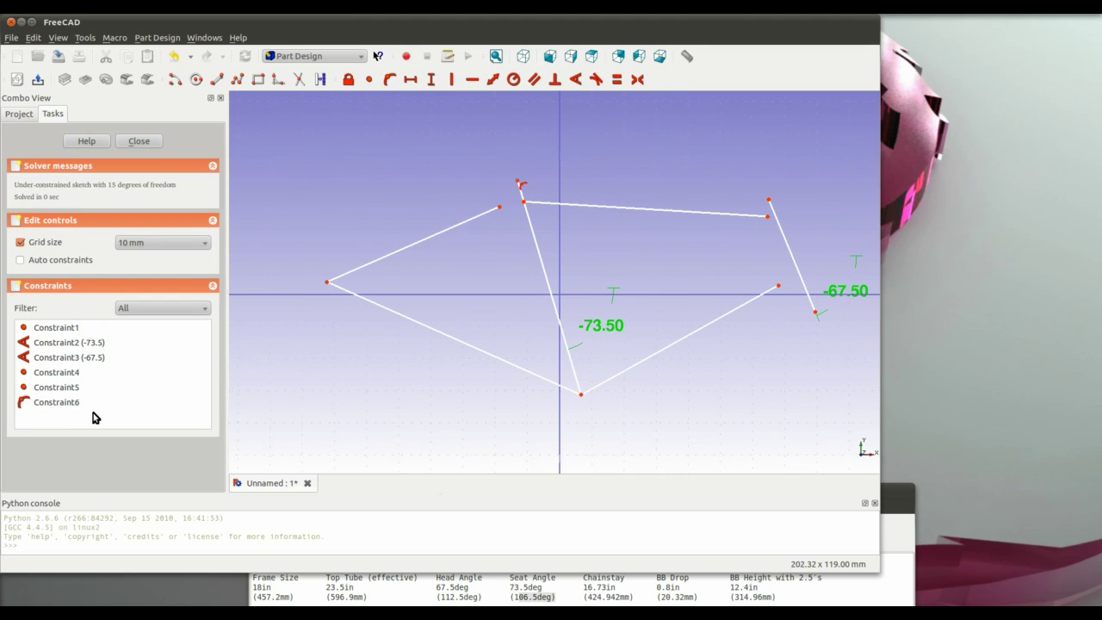
click(52, 402)
key(Delete)
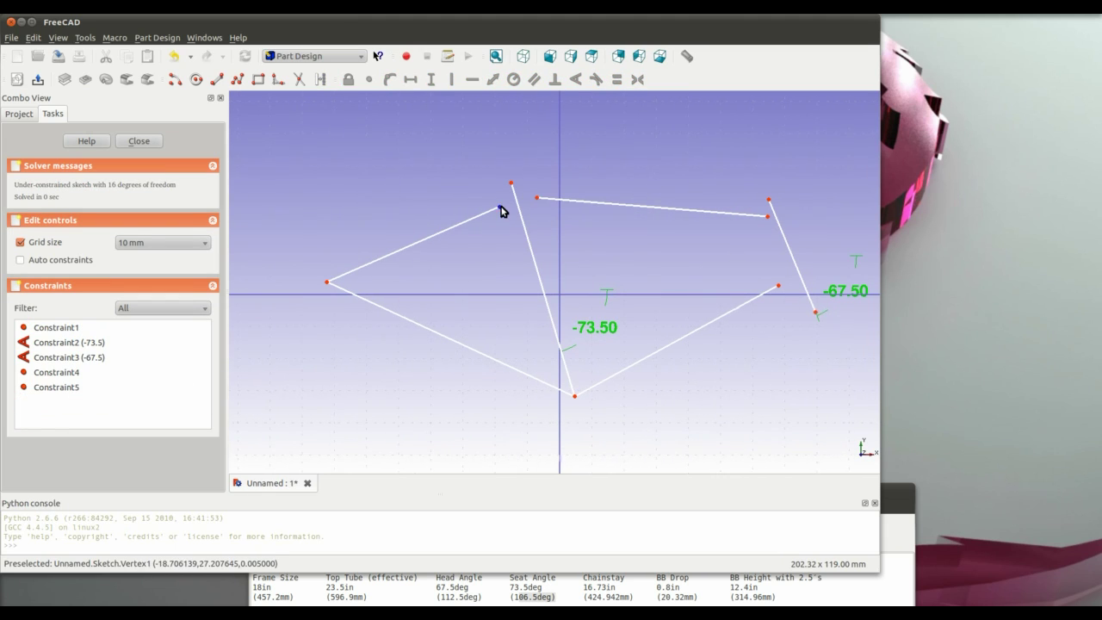
Join the upper-left and top line ends at one corner lying on the slanted seat line
click(537, 198)
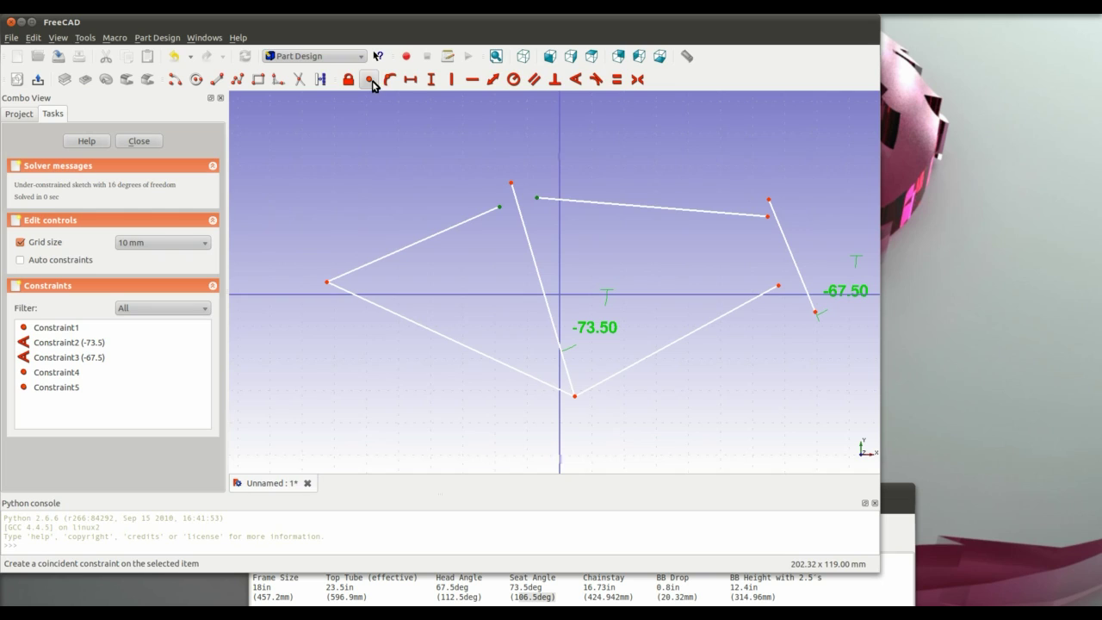
click(369, 80)
click(499, 207)
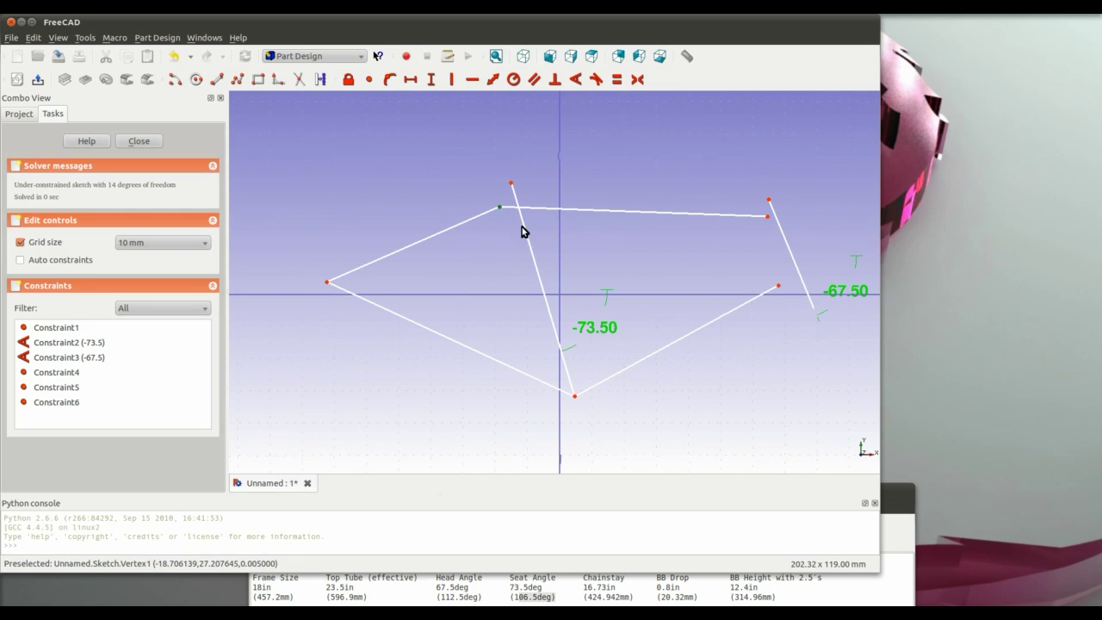
click(522, 230)
click(390, 79)
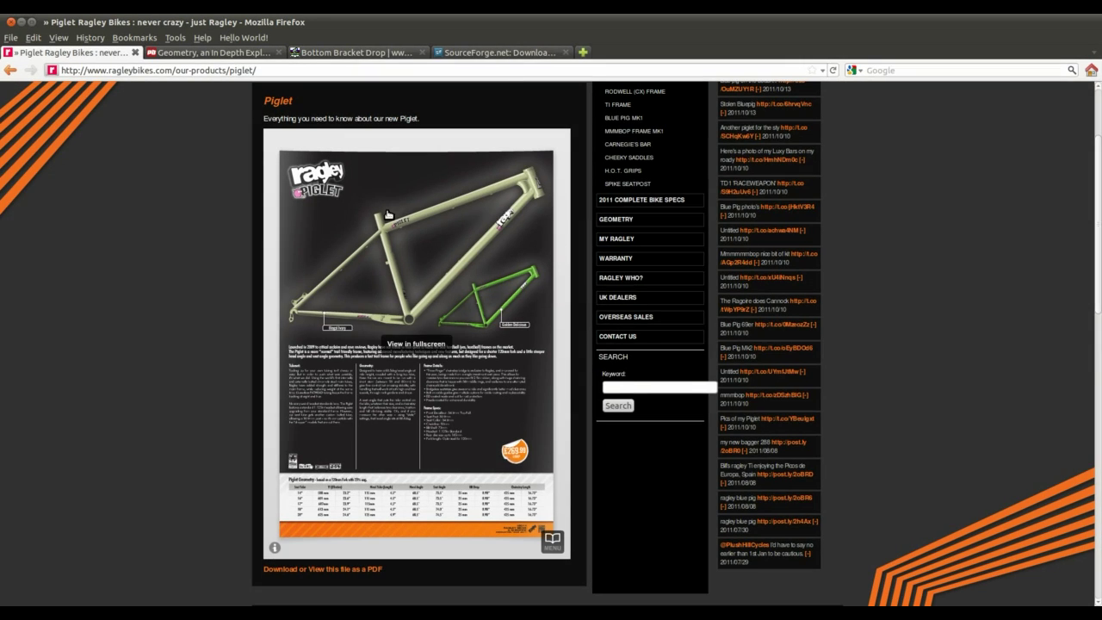
click(21, 21)
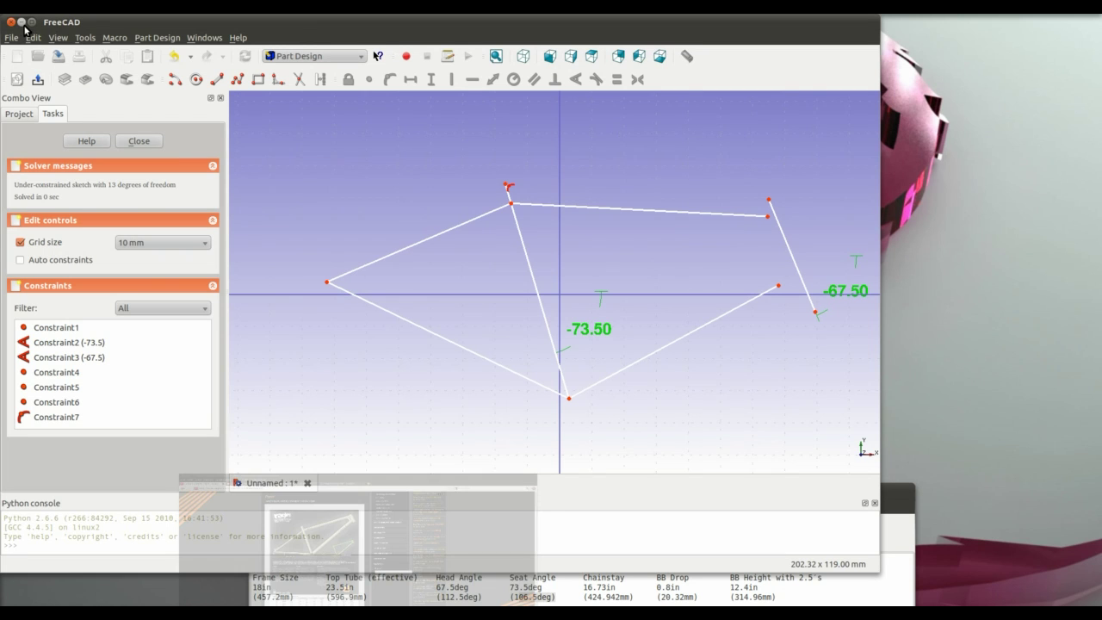
Fix the lower-right line's and top line's right ends onto the right slanted line
key(Right)
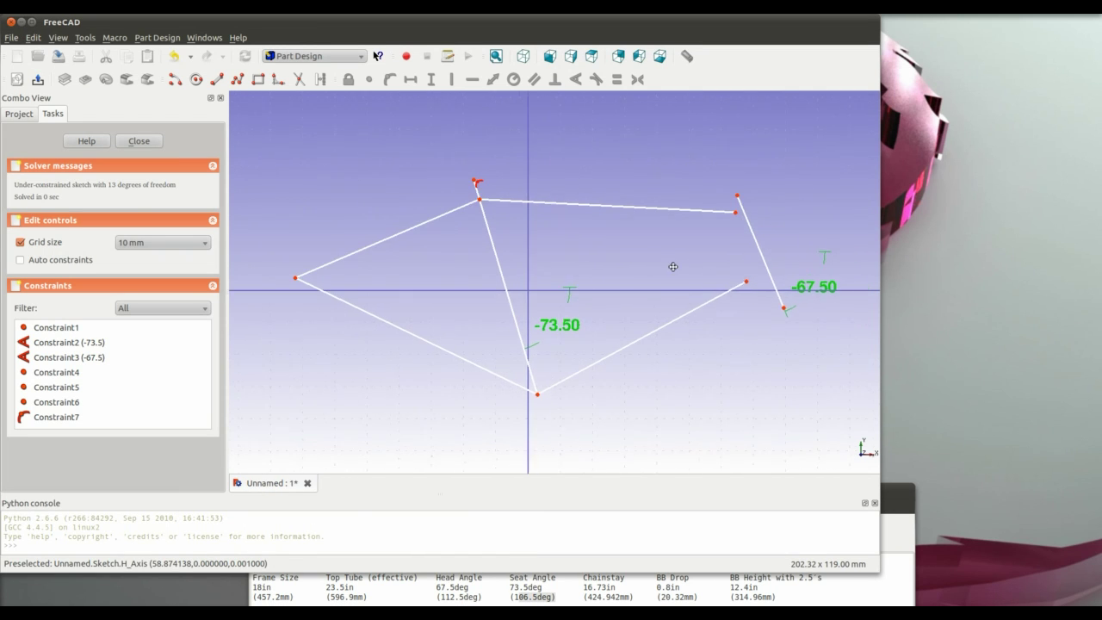
click(731, 277)
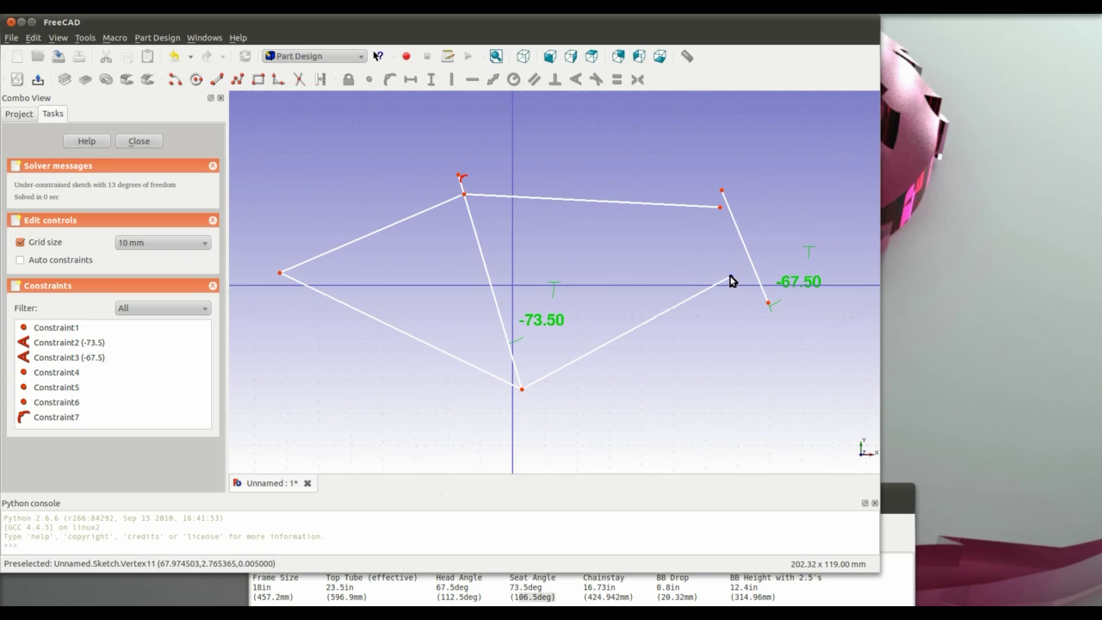
click(742, 242)
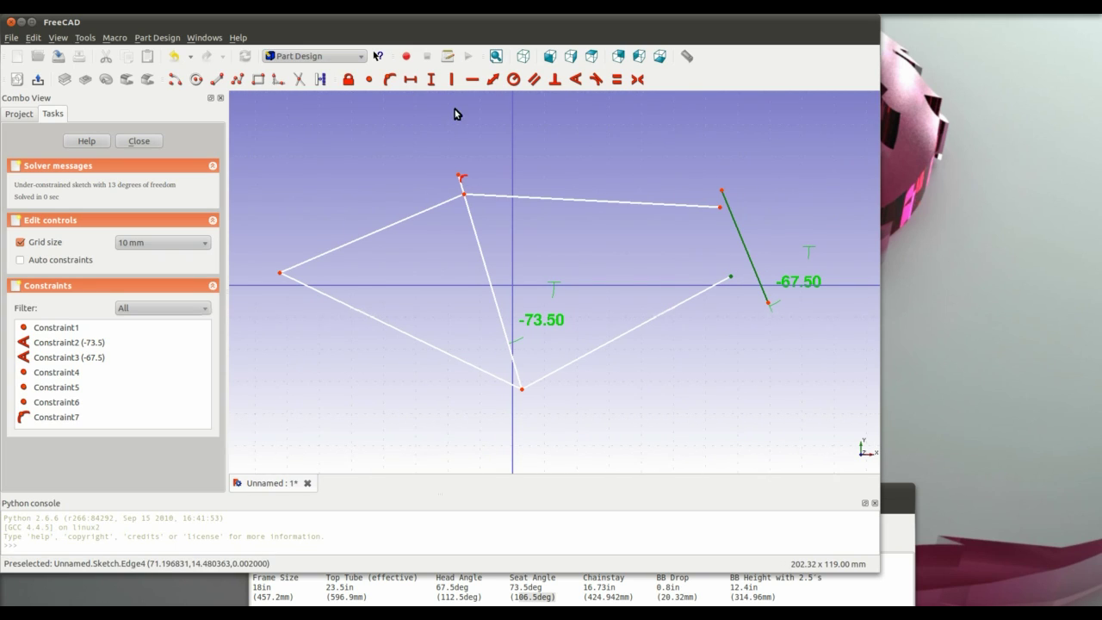
click(388, 79)
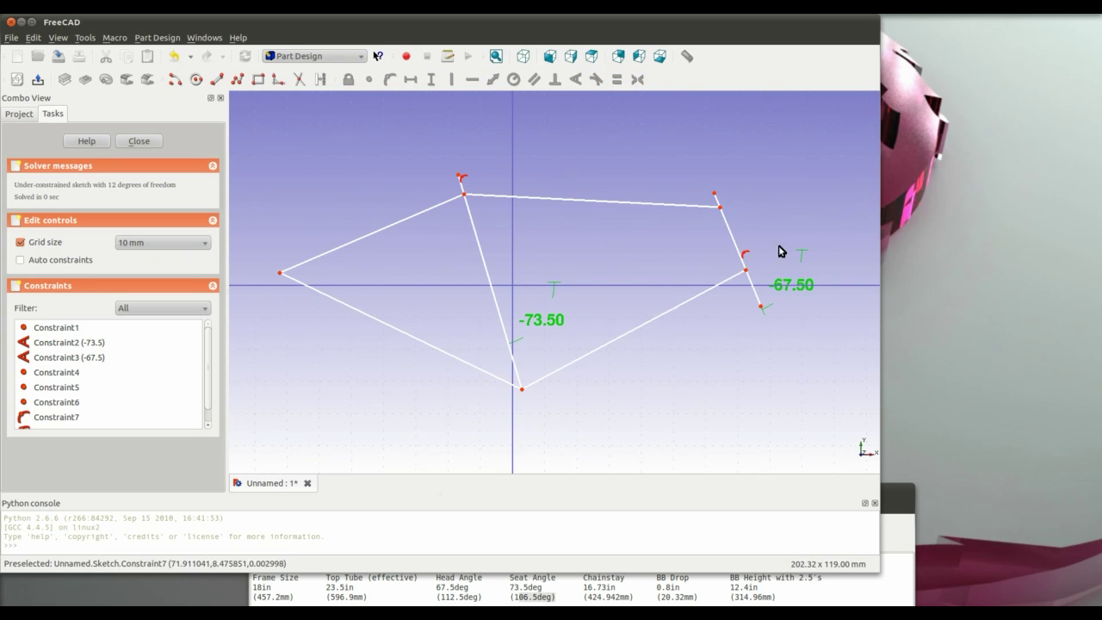
click(720, 210)
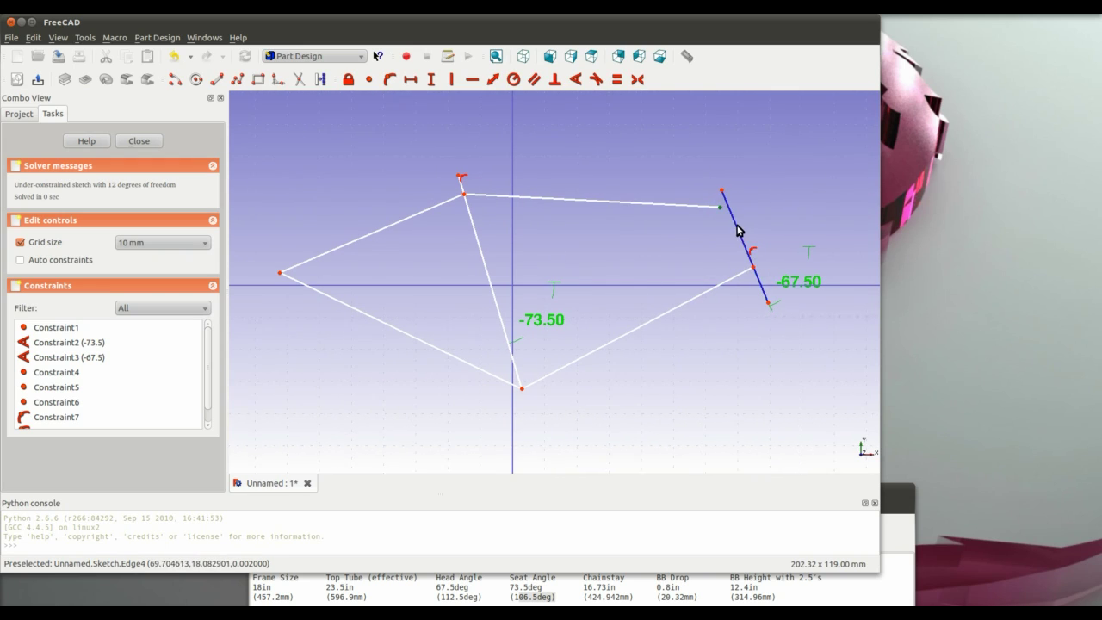
click(735, 229)
click(391, 80)
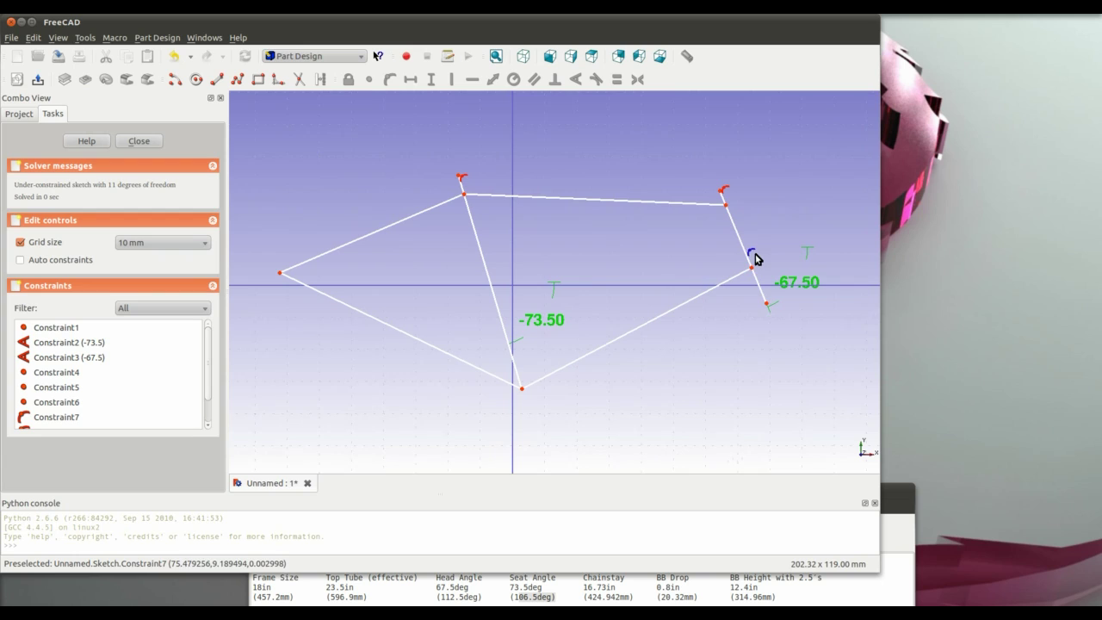
drag(738, 243, 742, 227)
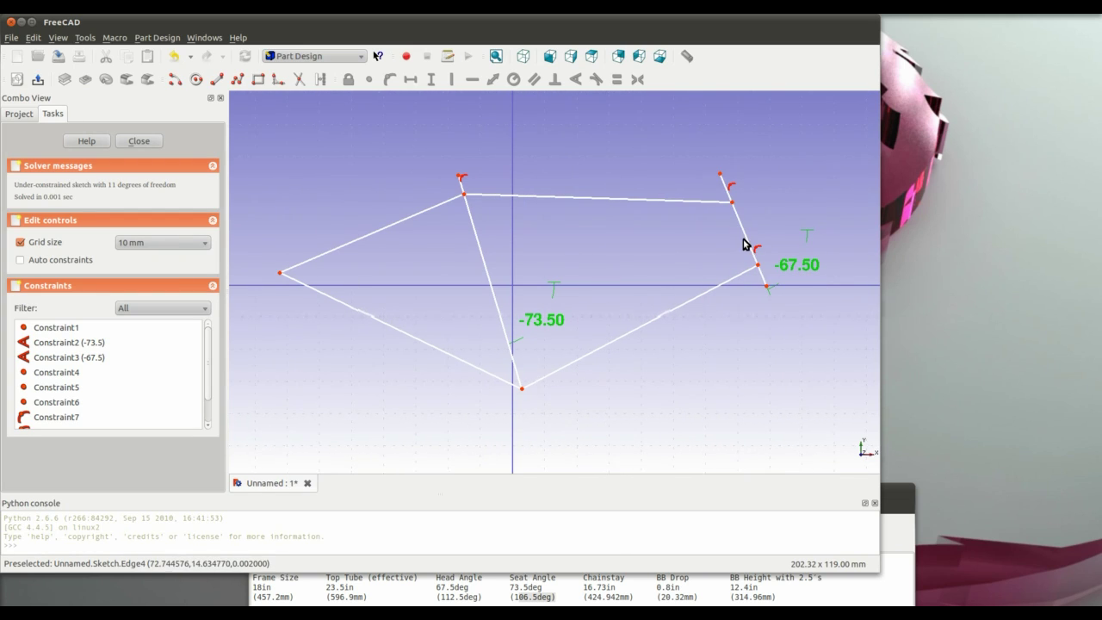
scroll(590, 418, down, 2)
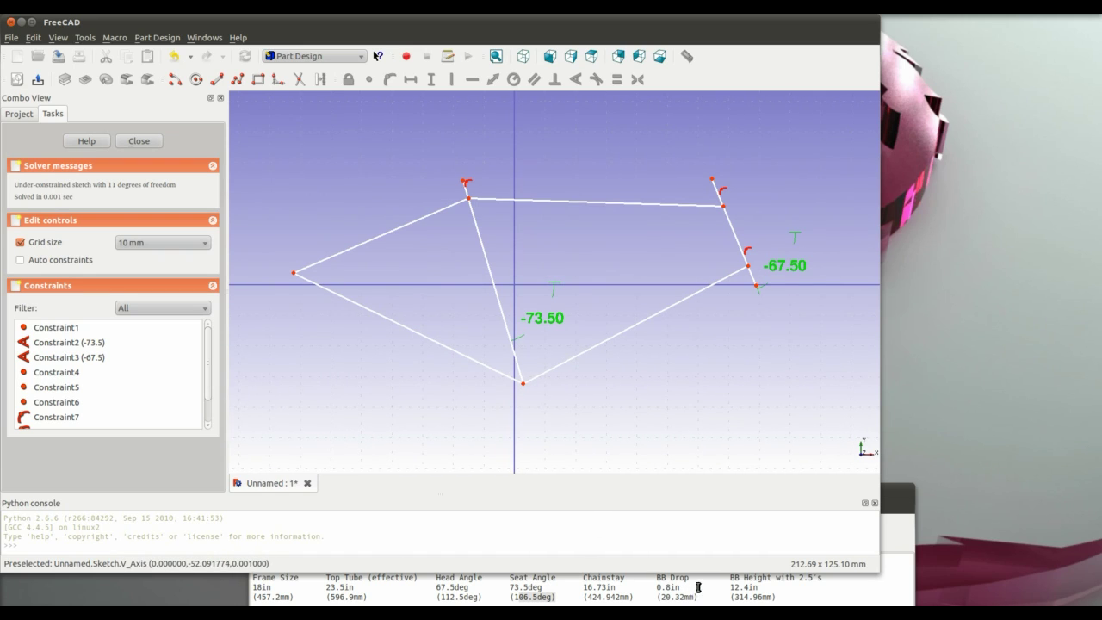
Add Constraint10, a -20.32 mm vertical distance from the rear axle point to the bottom bracket
click(293, 274)
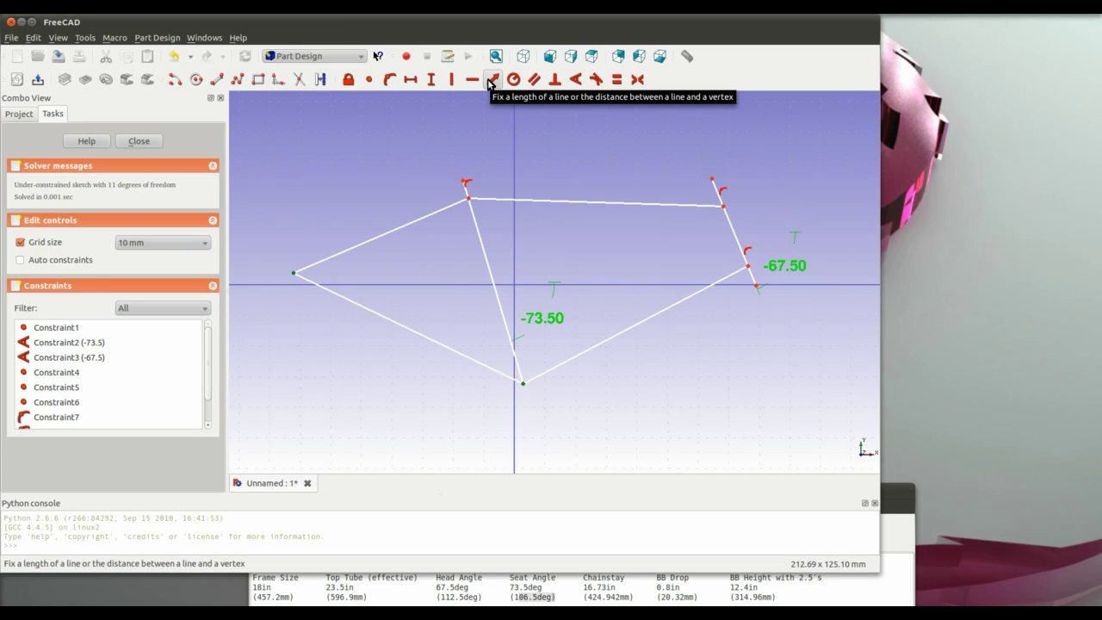
click(432, 80)
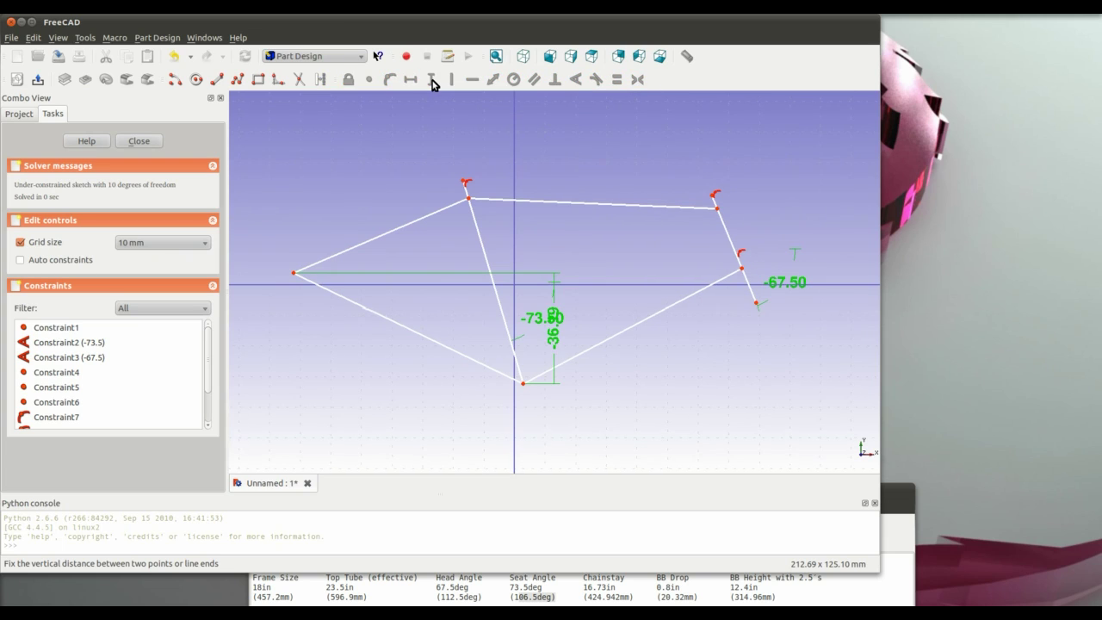
drag(553, 337, 617, 338)
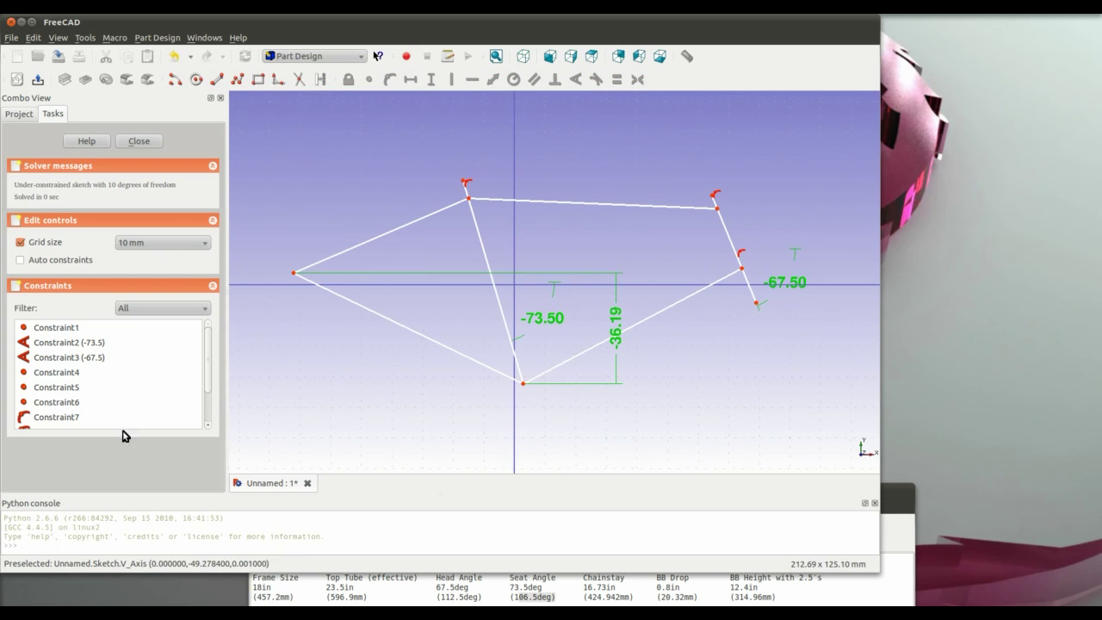
scroll(86, 415, down, 1)
double_click(80, 418)
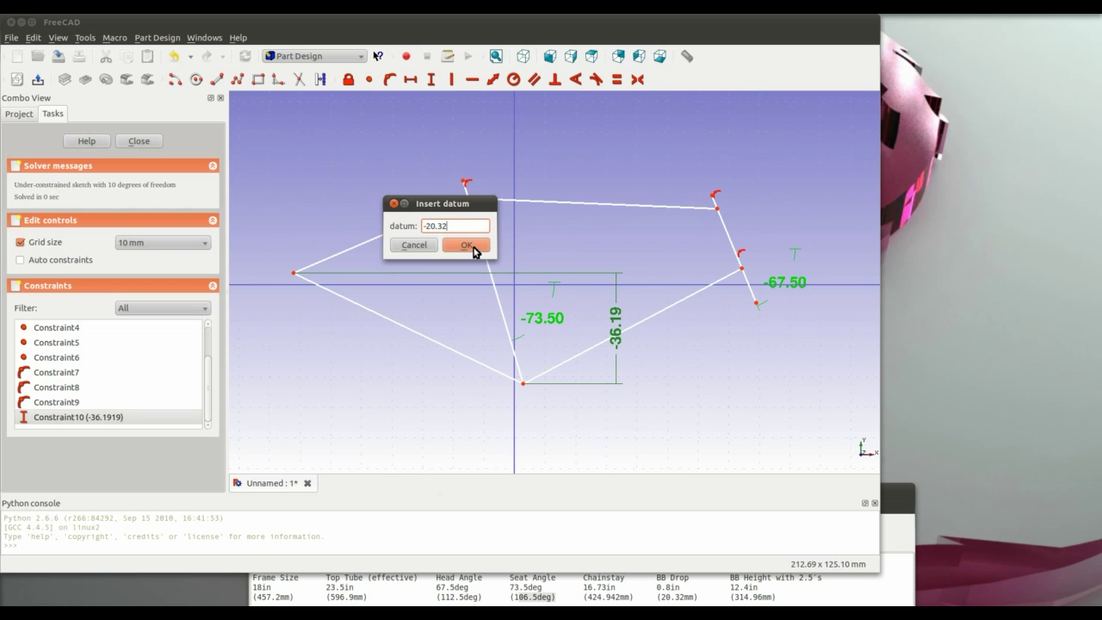
click(466, 246)
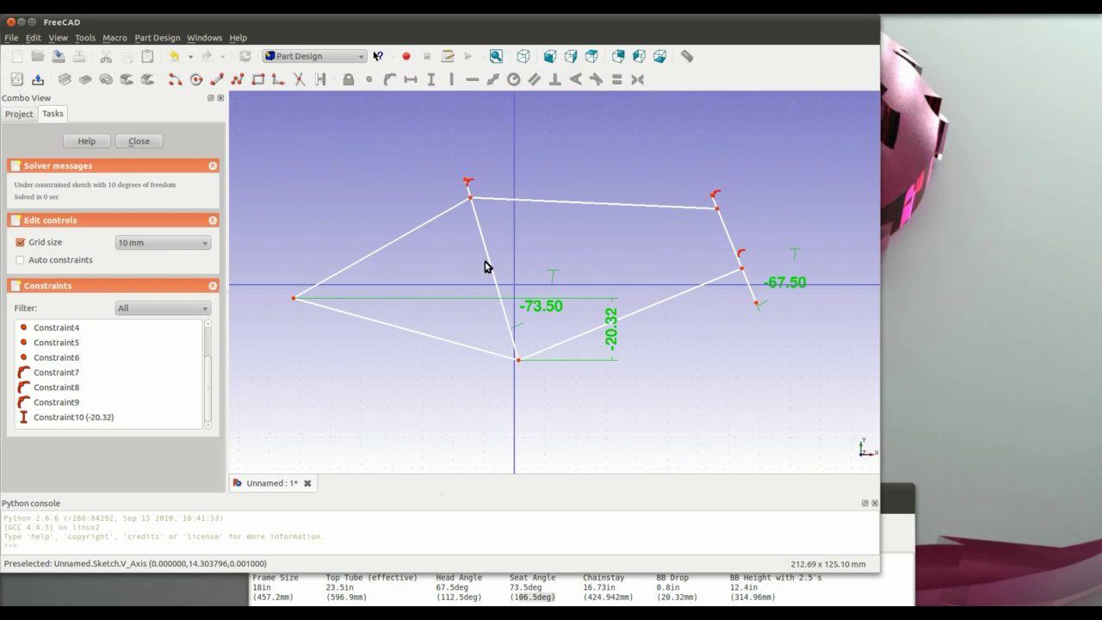
mouse_move(484, 266)
mouse_down()
mouse_move(526, 239)
mouse_move(479, 293)
mouse_move(477, 268)
mouse_move(459, 263)
mouse_up()
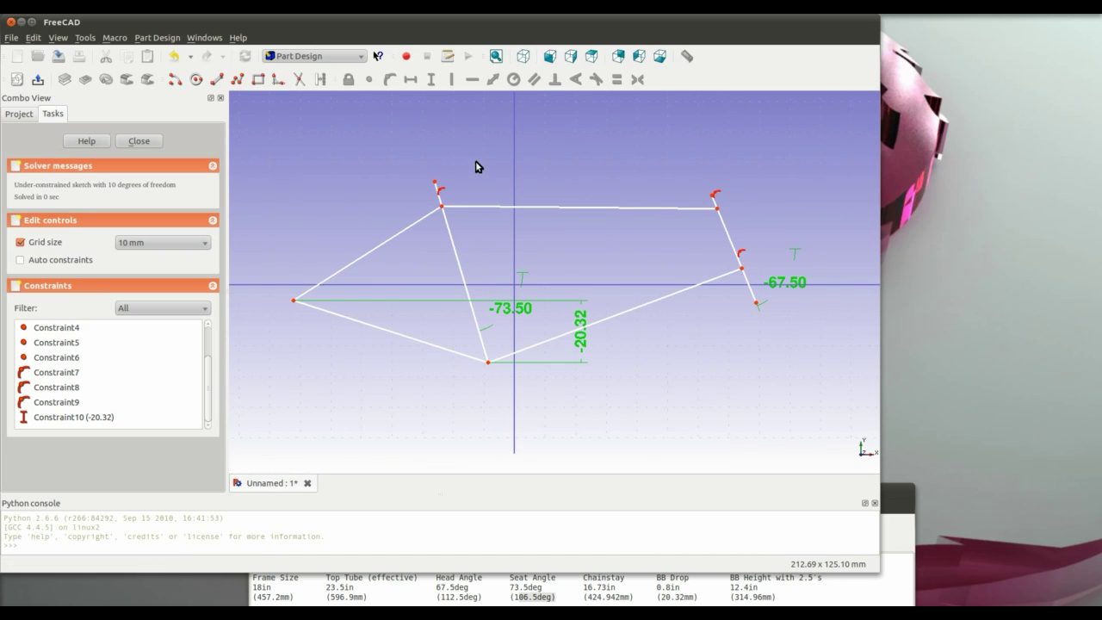
Constrain the short line above the seat tube top to 15 mm with Constraint11
click(440, 208)
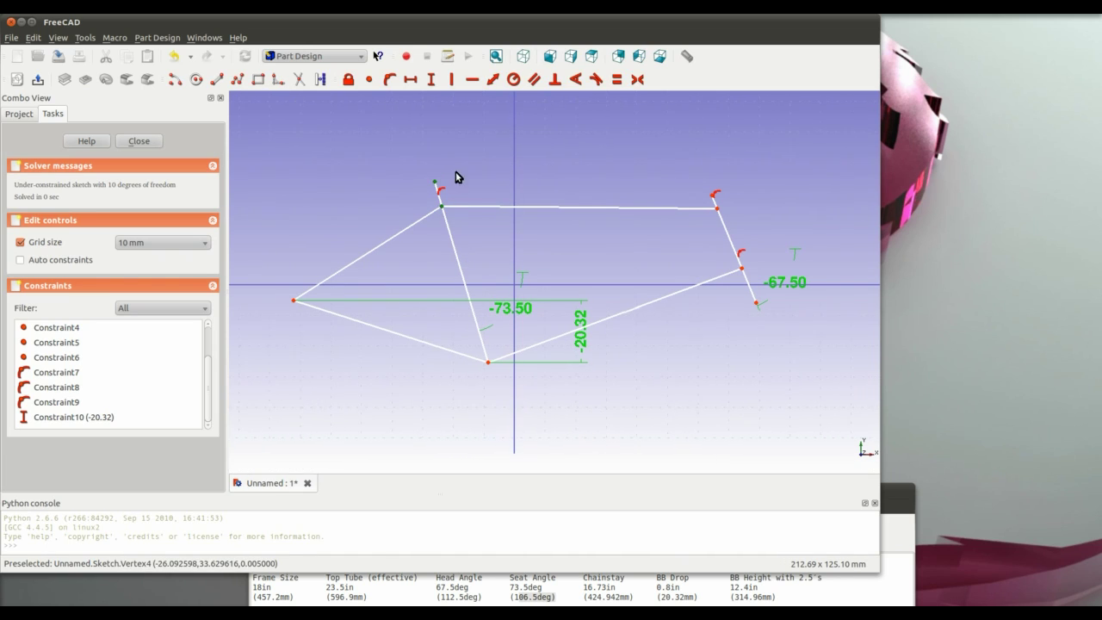
click(495, 83)
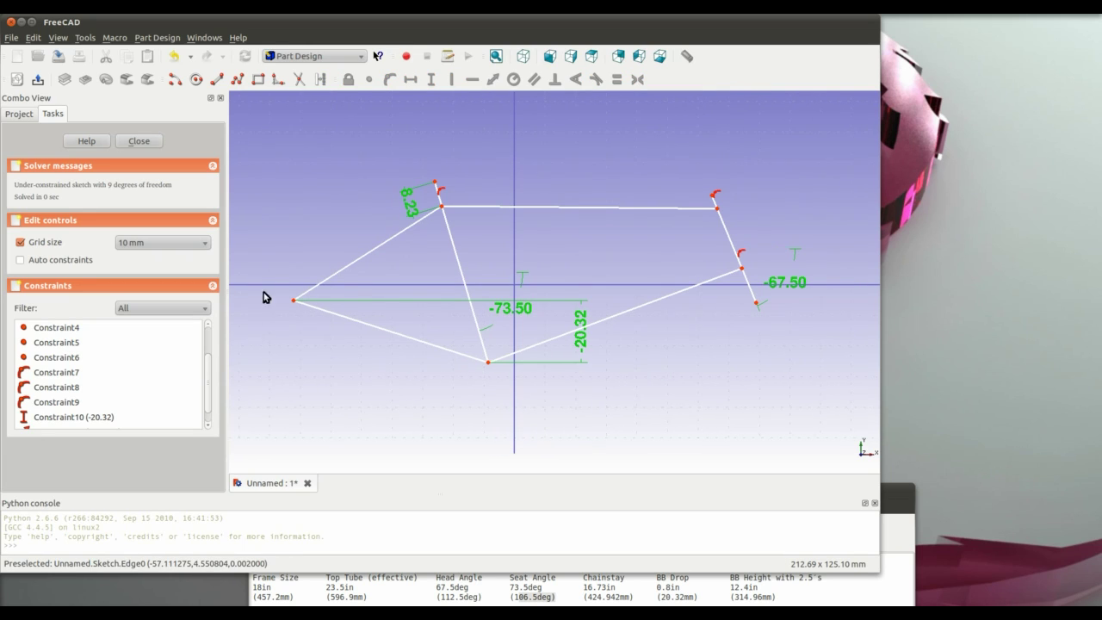
click(208, 425)
double_click(99, 418)
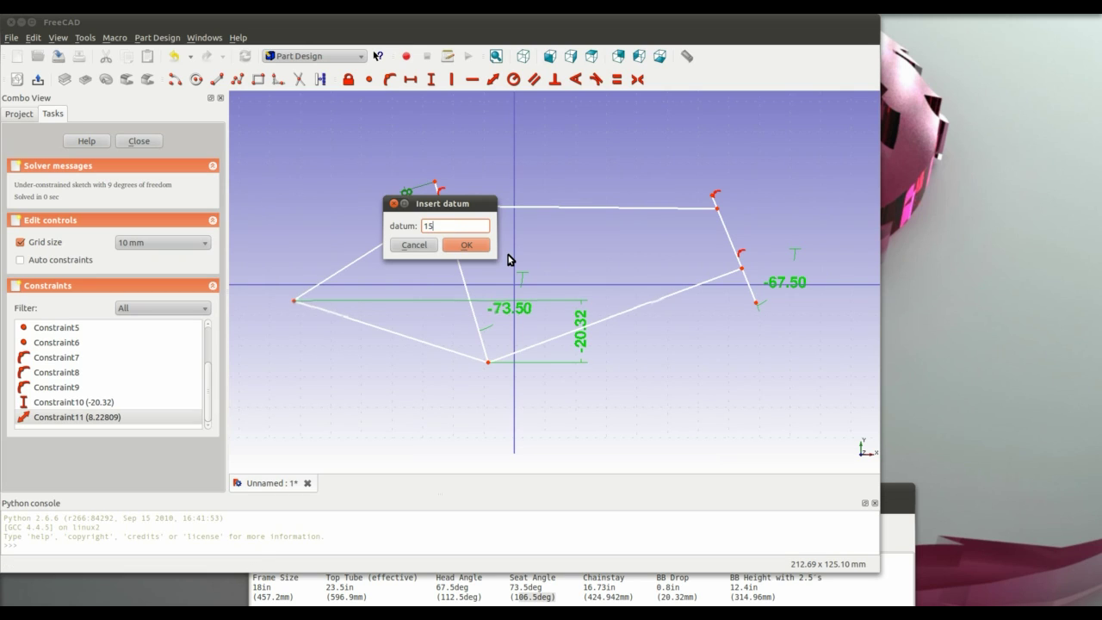
key(Return)
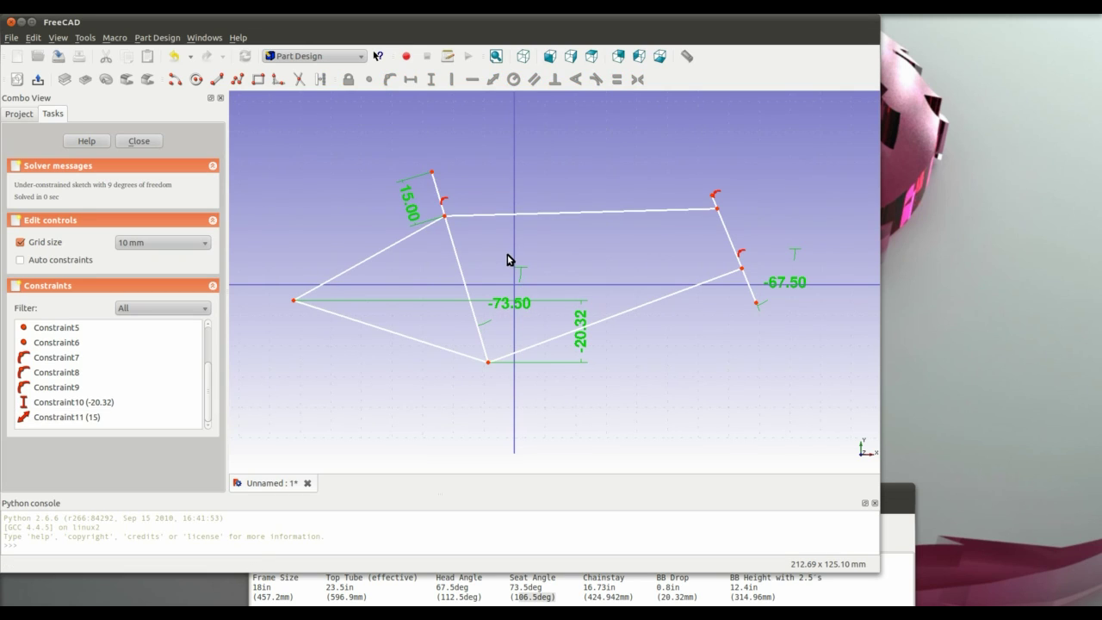
Add Constraint12 between the seat tube top and bottom bracket vertices, entering 457.2
click(444, 216)
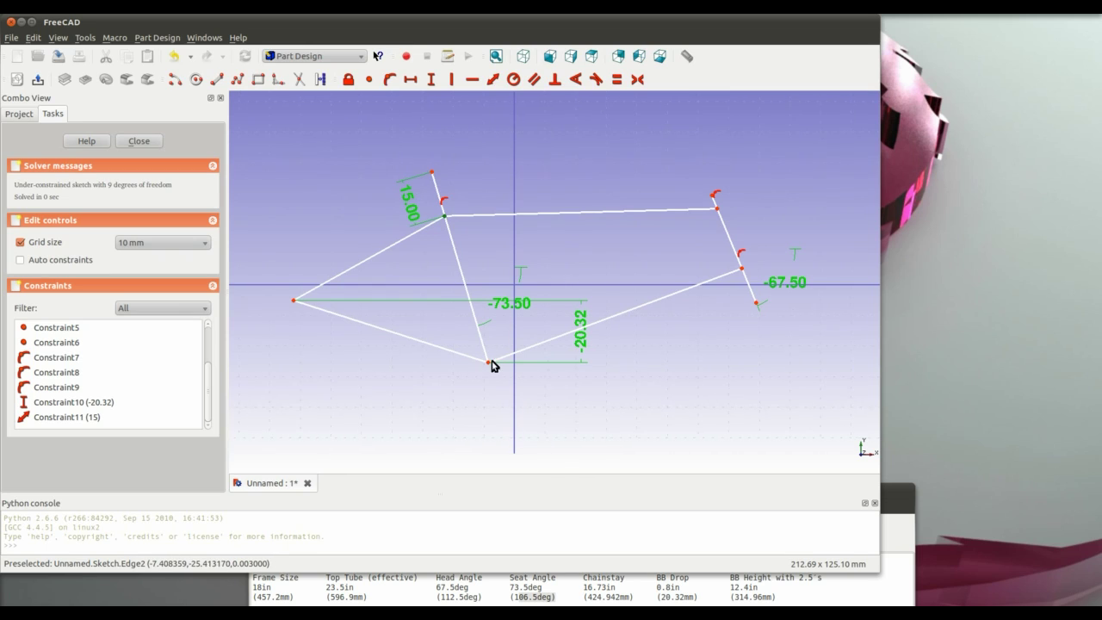
click(488, 362)
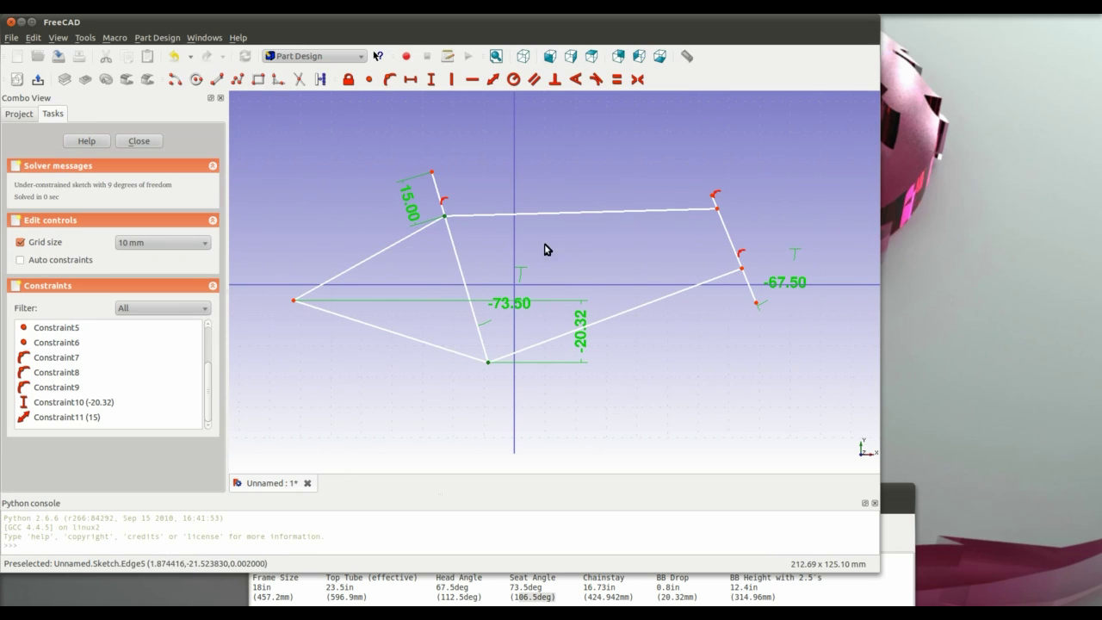
click(493, 80)
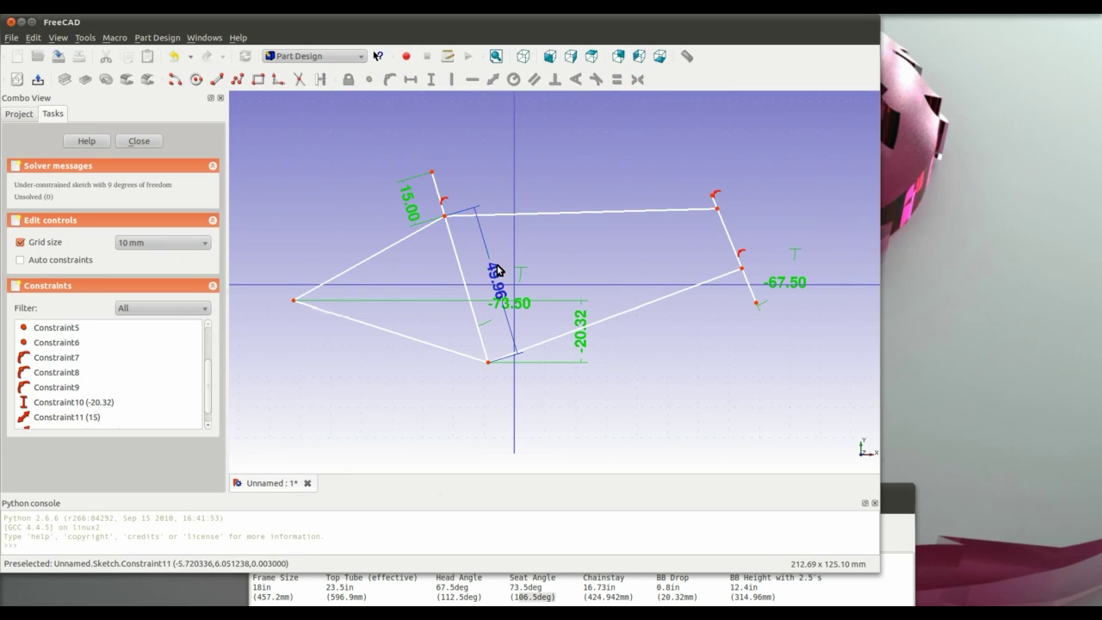
scroll(206, 384, down, 1)
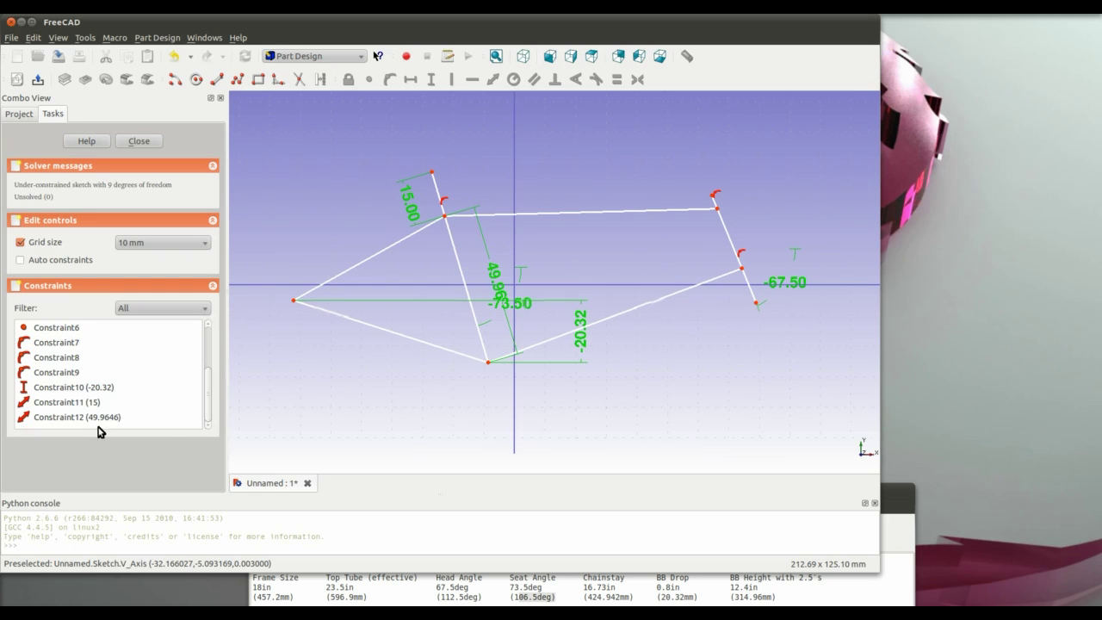
double_click(91, 418)
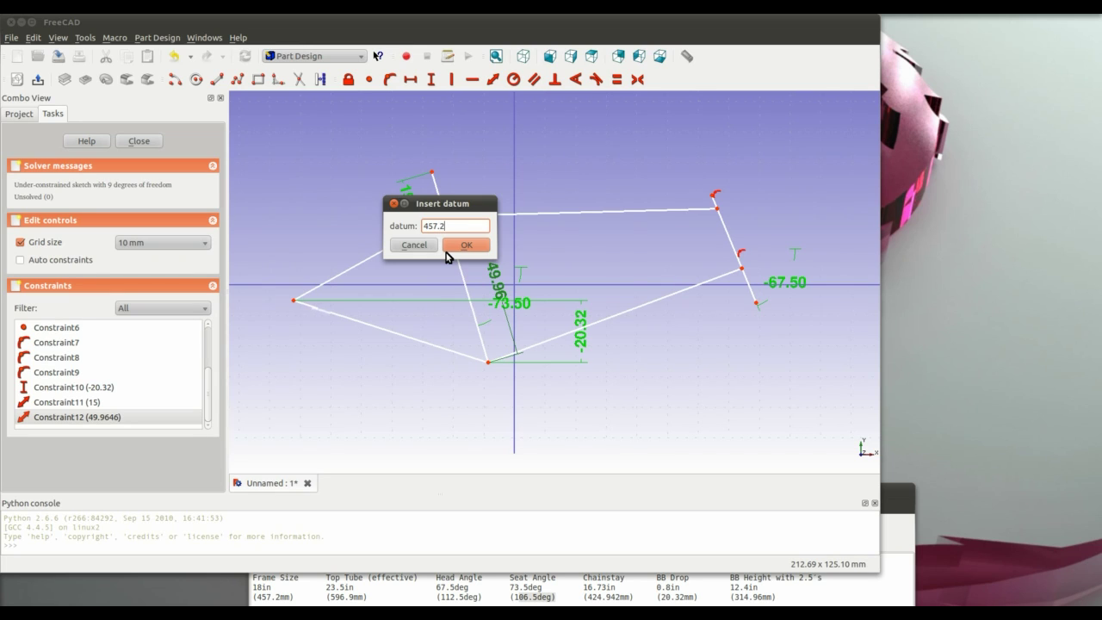
click(448, 249)
Undo the 457.2 value so the seat tube stays at 49.96, and reframe the sketch
scroll(642, 286, down, 6)
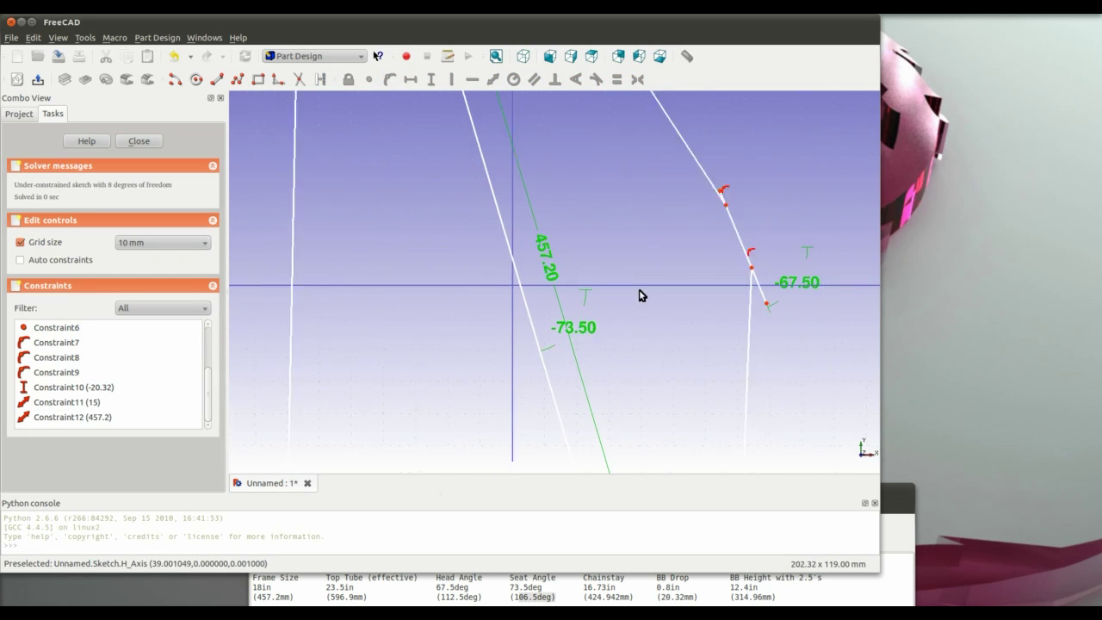
scroll(592, 295, down, 2)
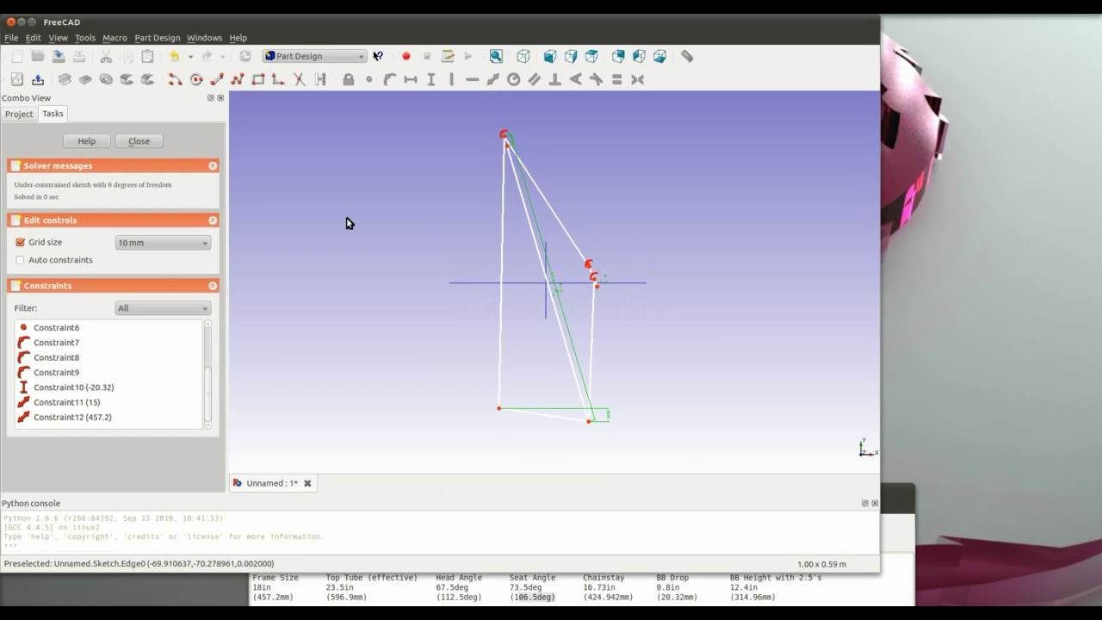
click(174, 57)
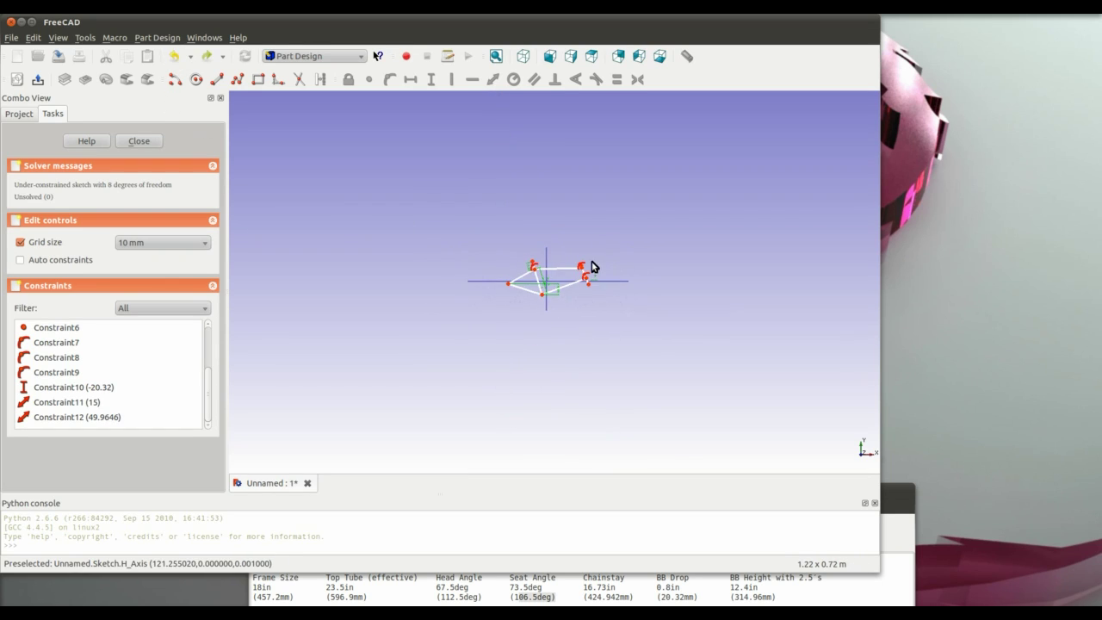
scroll(591, 266, up, 5)
mouse_move(592, 263)
middle_down()
mouse_move(686, 221)
mouse_move(651, 233)
mouse_move(556, 330)
middle_up()
scroll(675, 224, up, 2)
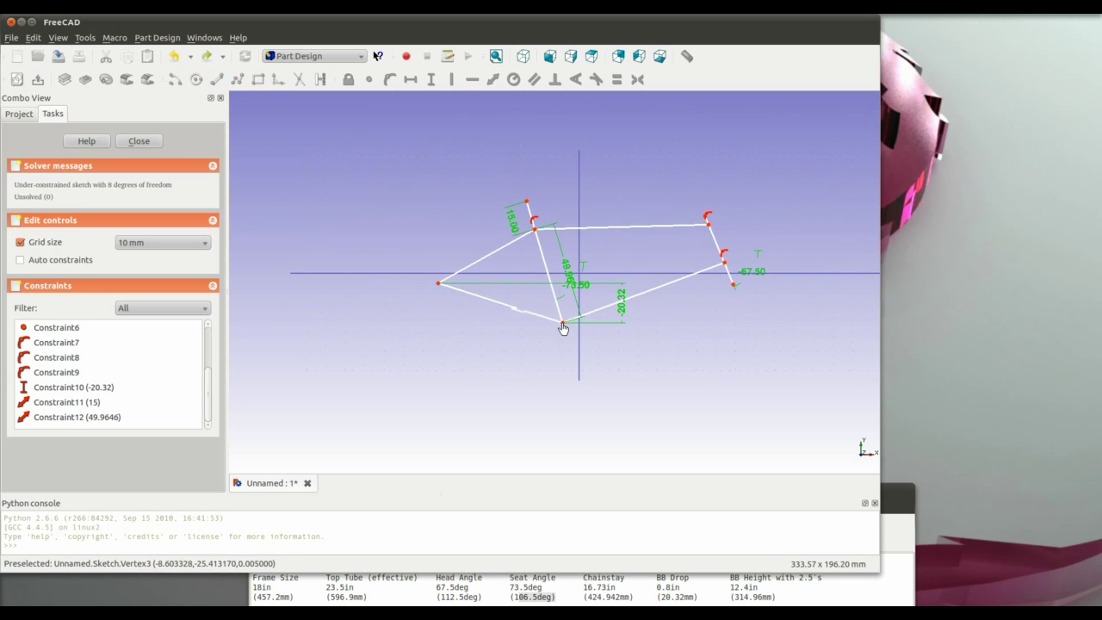
drag(559, 325, 559, 323)
click(506, 305)
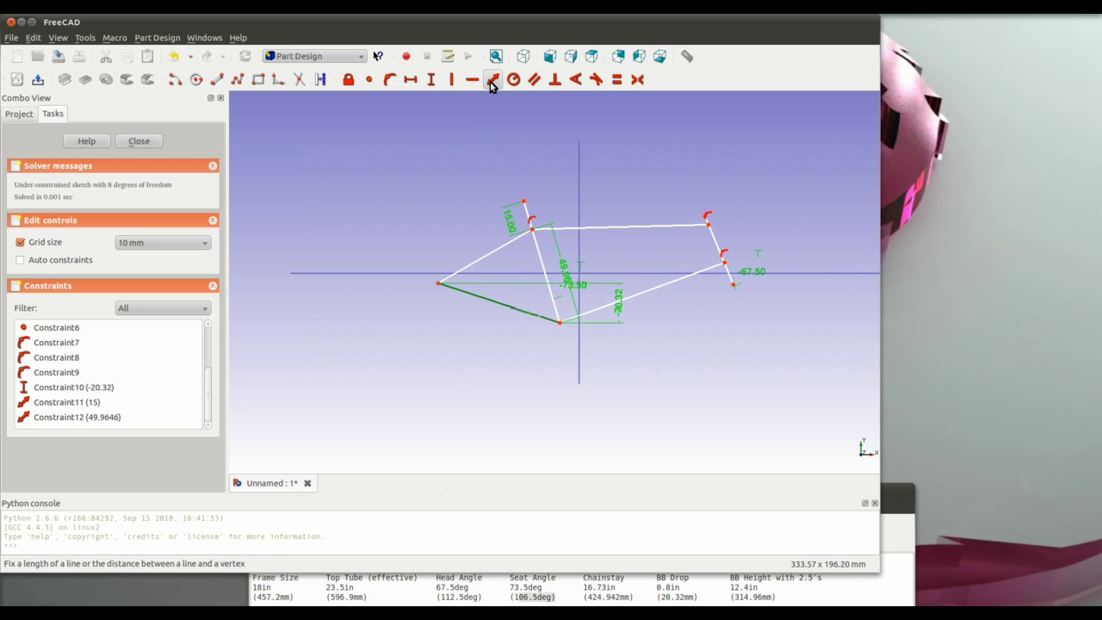
Constrain the lower-left chainstay to 424.942 with Constraint13
click(493, 79)
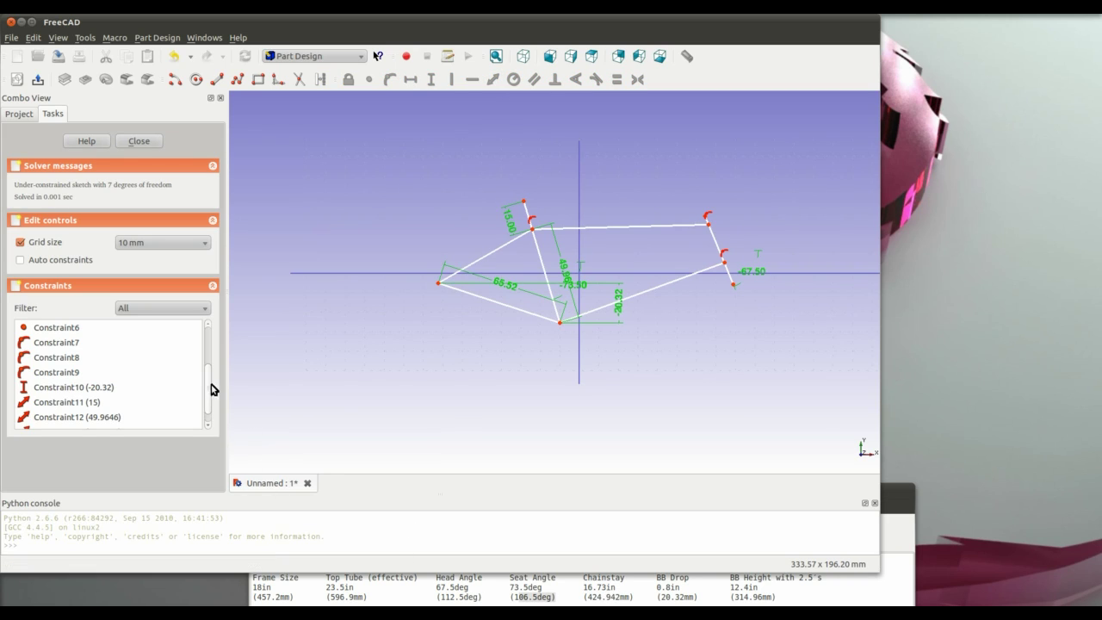
drag(212, 388, 195, 428)
double_click(87, 417)
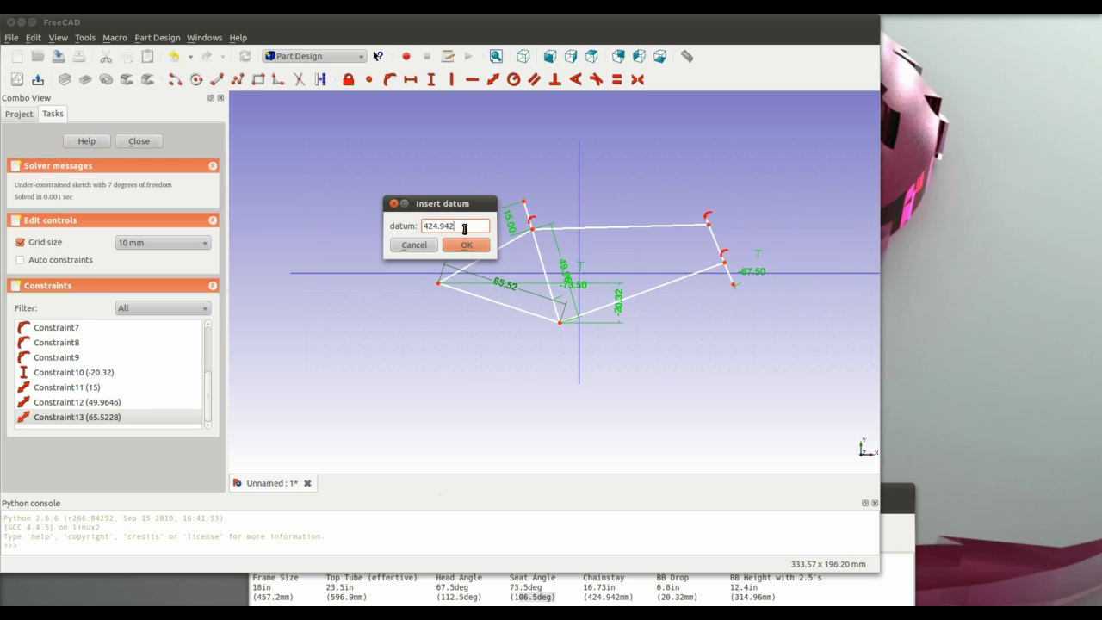
key(Return)
Drag a seat tube vertex upward to reshape the frame
mouse_move(680, 312)
middle_down()
mouse_move(504, 317)
mouse_move(513, 311)
middle_up()
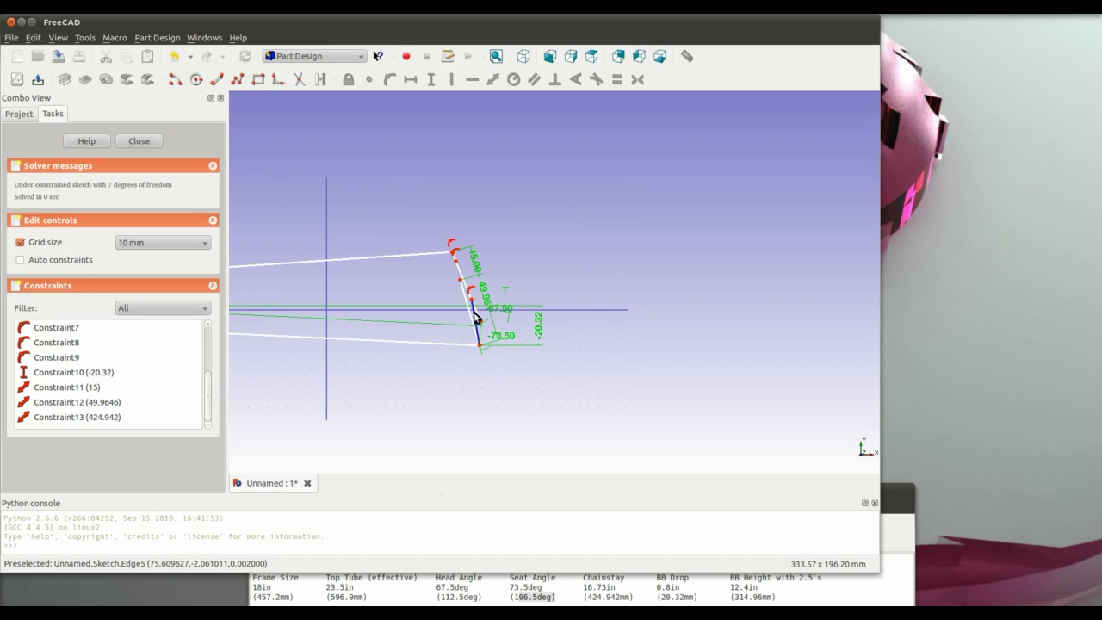
mouse_move(474, 317)
mouse_down()
mouse_move(548, 287)
mouse_move(659, 271)
mouse_move(672, 204)
mouse_move(731, 209)
mouse_up()
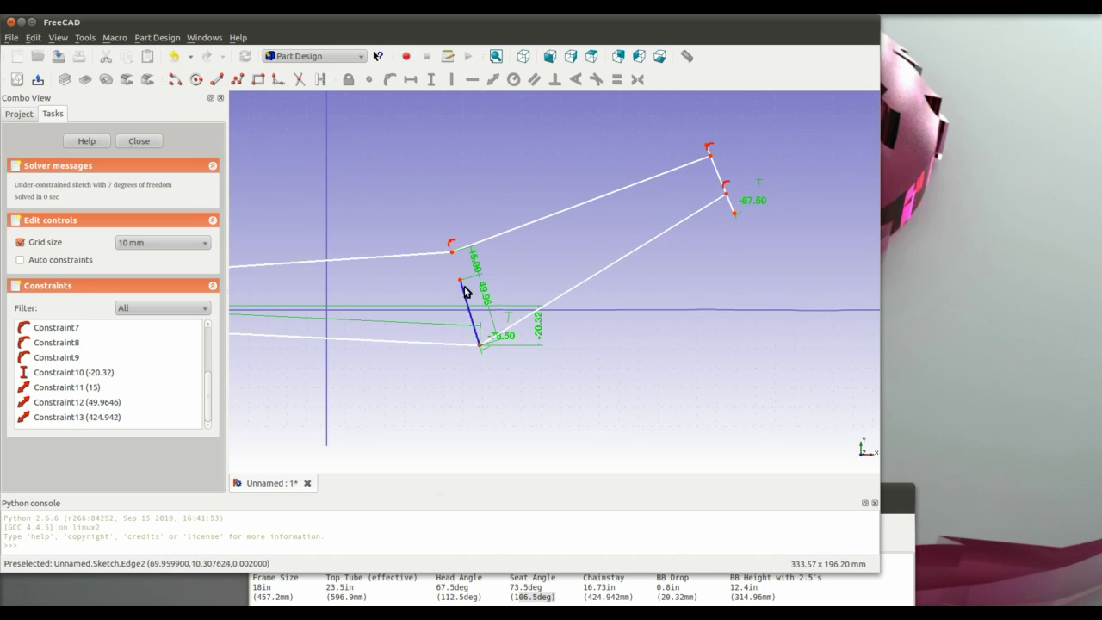
mouse_move(461, 286)
mouse_down()
mouse_move(455, 241)
mouse_move(468, 251)
mouse_move(463, 271)
mouse_up()
Delete the 15 mm length constraint on the short top-left line
click(139, 386)
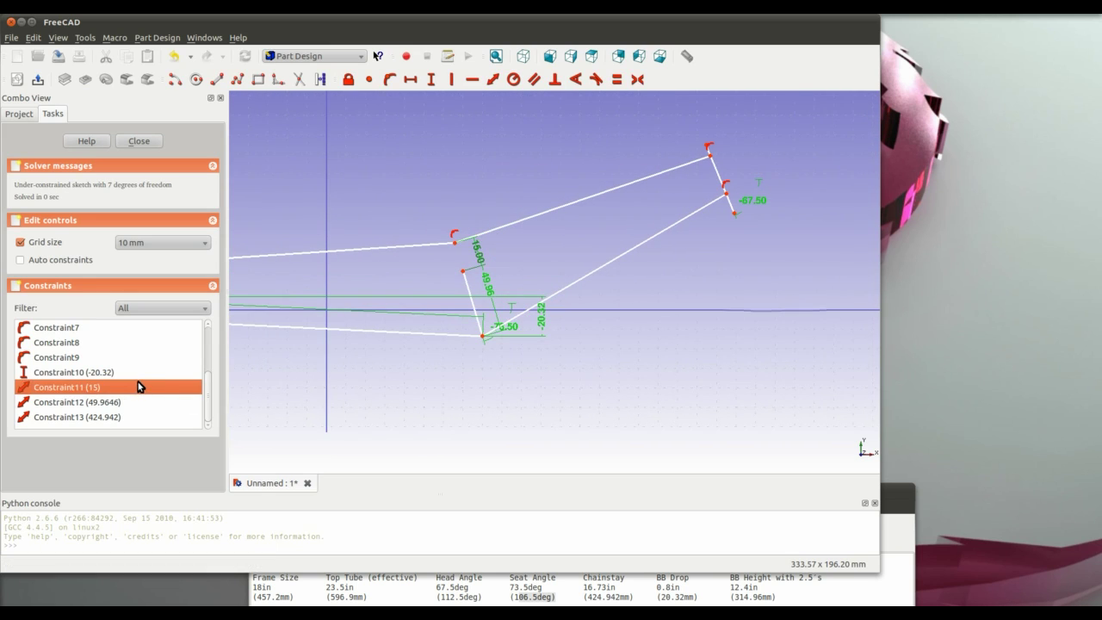
key(Delete)
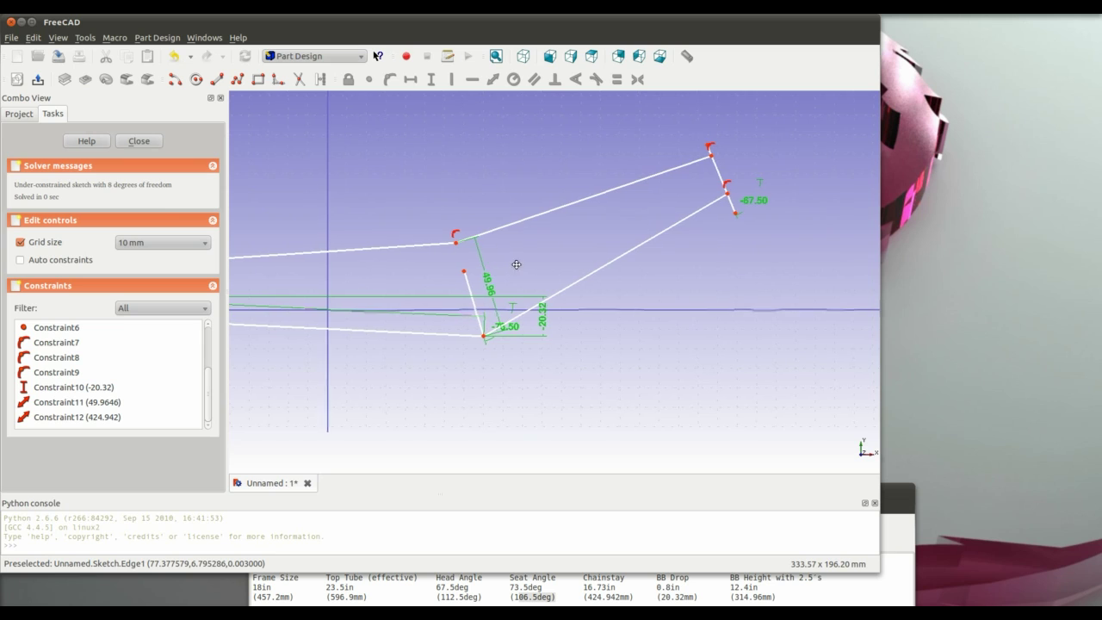
middle_drag(514, 263, 693, 295)
scroll(609, 359, up, 2)
scroll(620, 344, down, 5)
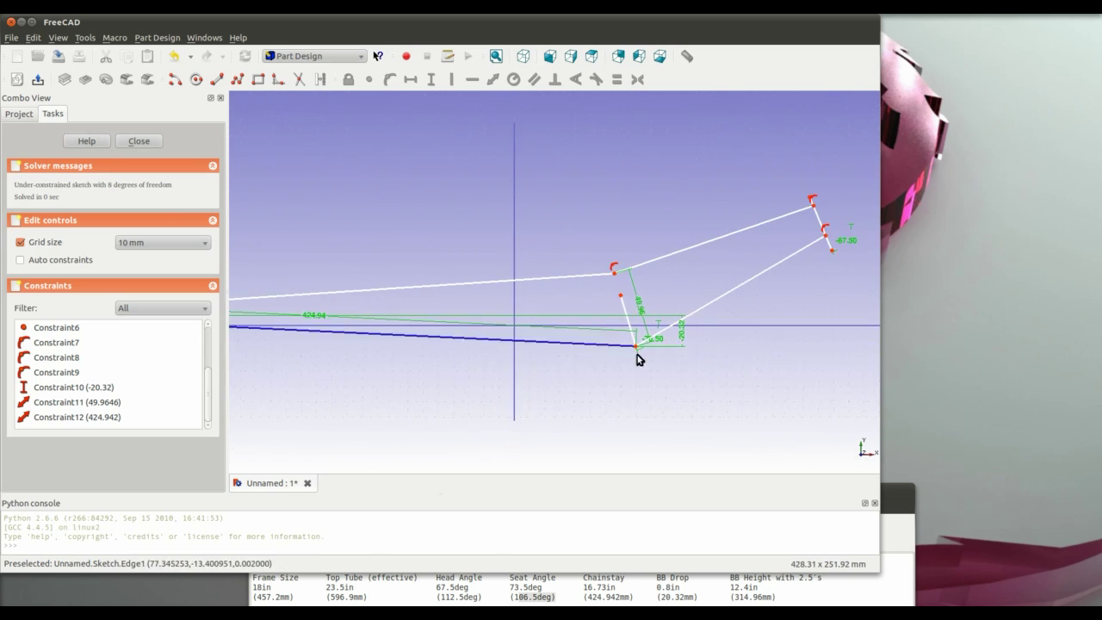
scroll(619, 374, down, 2)
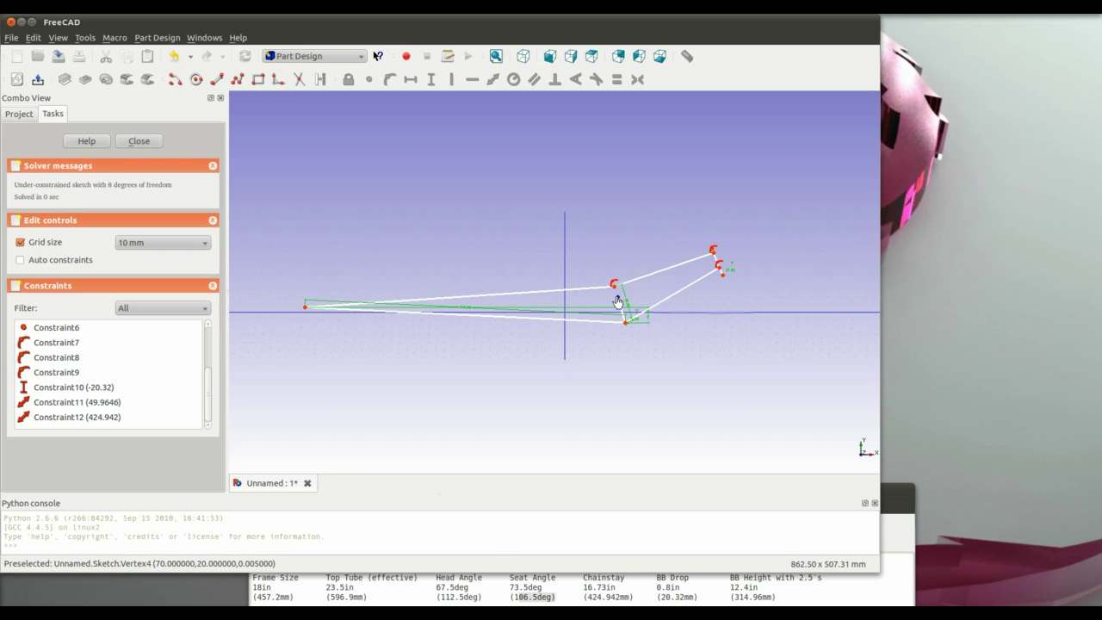
Nudge frame vertices up-left and centre the view on the bottom bracket dimensions
mouse_move(618, 298)
mouse_down()
mouse_move(591, 264)
mouse_move(564, 261)
mouse_move(533, 282)
mouse_up()
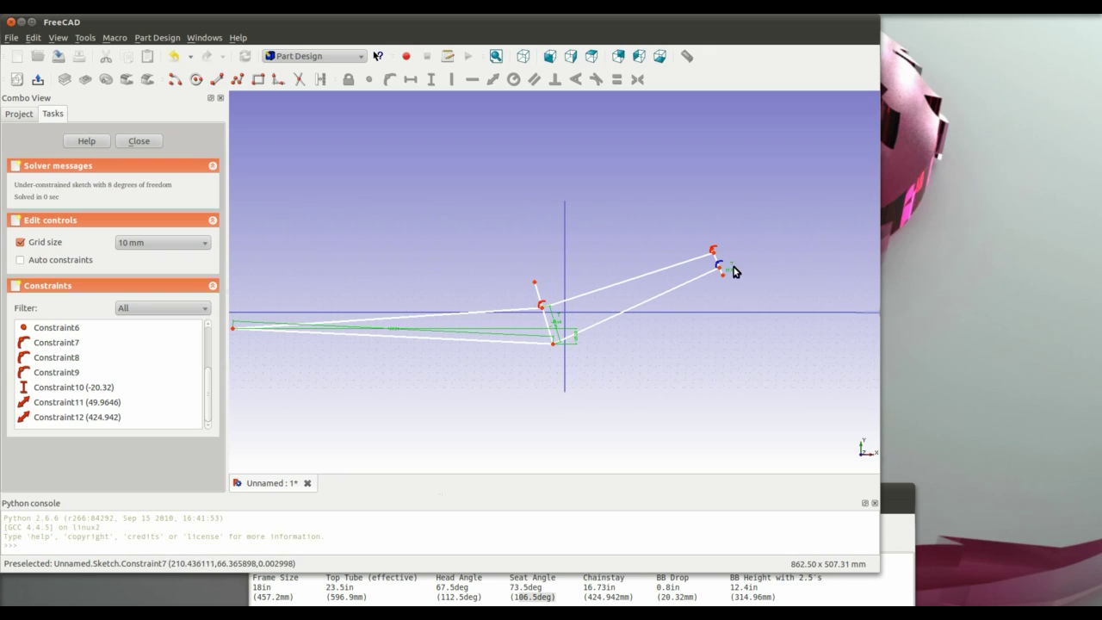
mouse_move(556, 381)
middle_down()
mouse_move(591, 399)
mouse_move(597, 388)
middle_up()
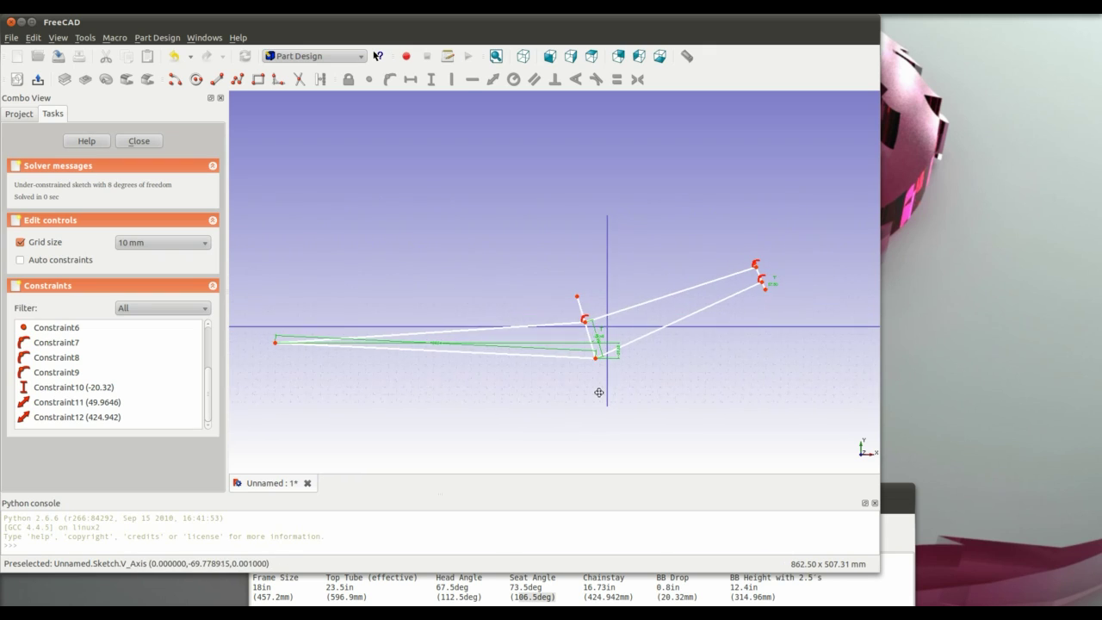
mouse_move(585, 327)
mouse_down()
mouse_move(590, 302)
mouse_move(570, 317)
mouse_up()
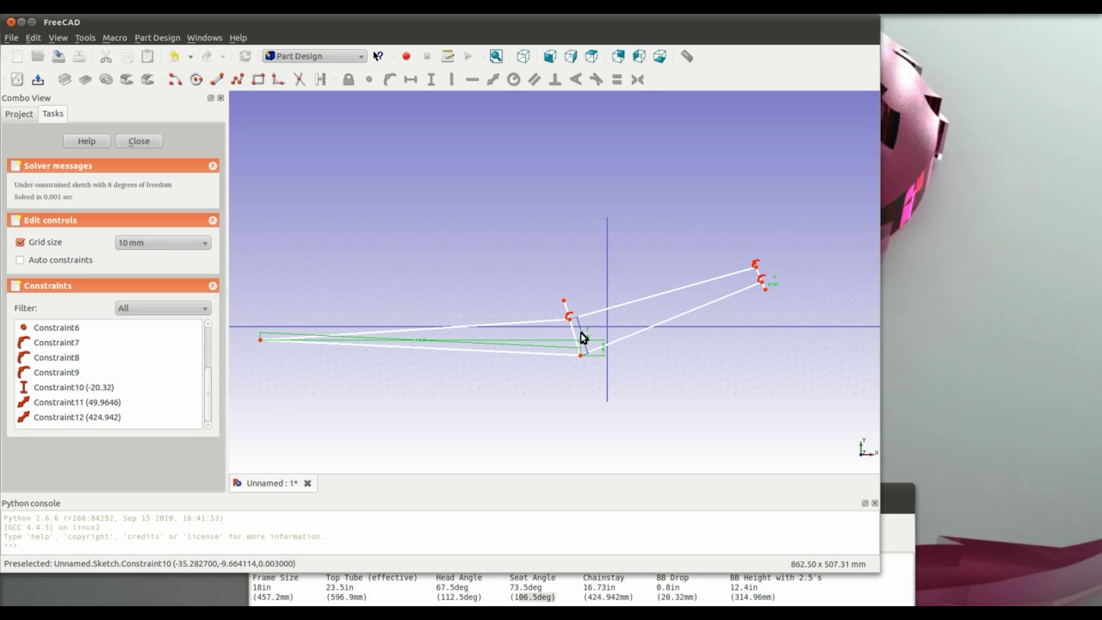
scroll(655, 349, down, 3)
scroll(650, 336, up, 8)
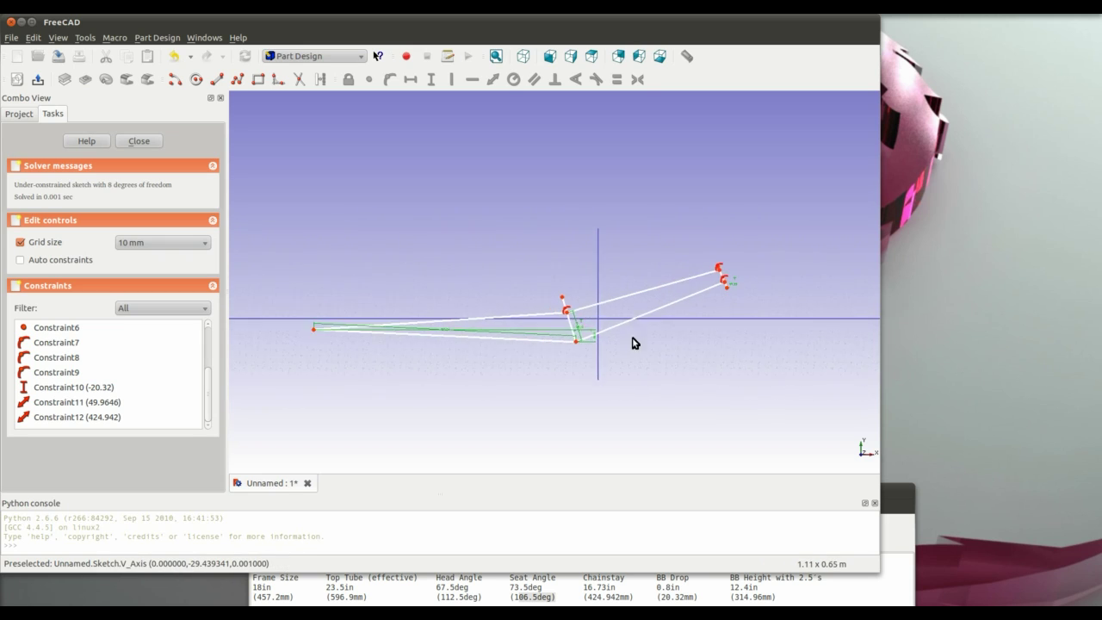
middle_drag(713, 410, 640, 269)
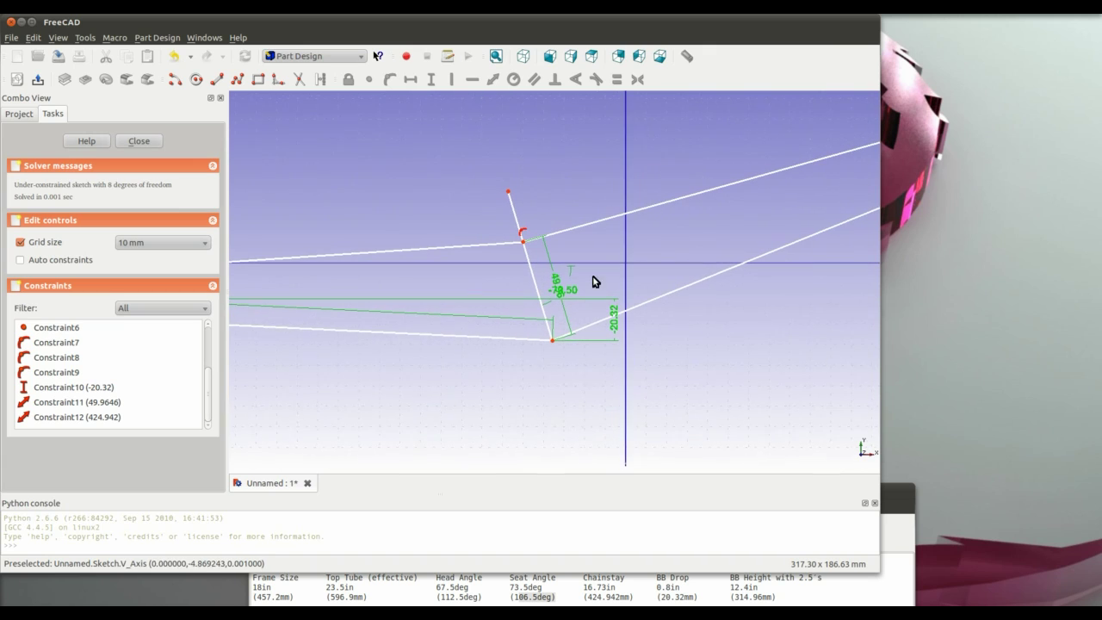
double_click(95, 403)
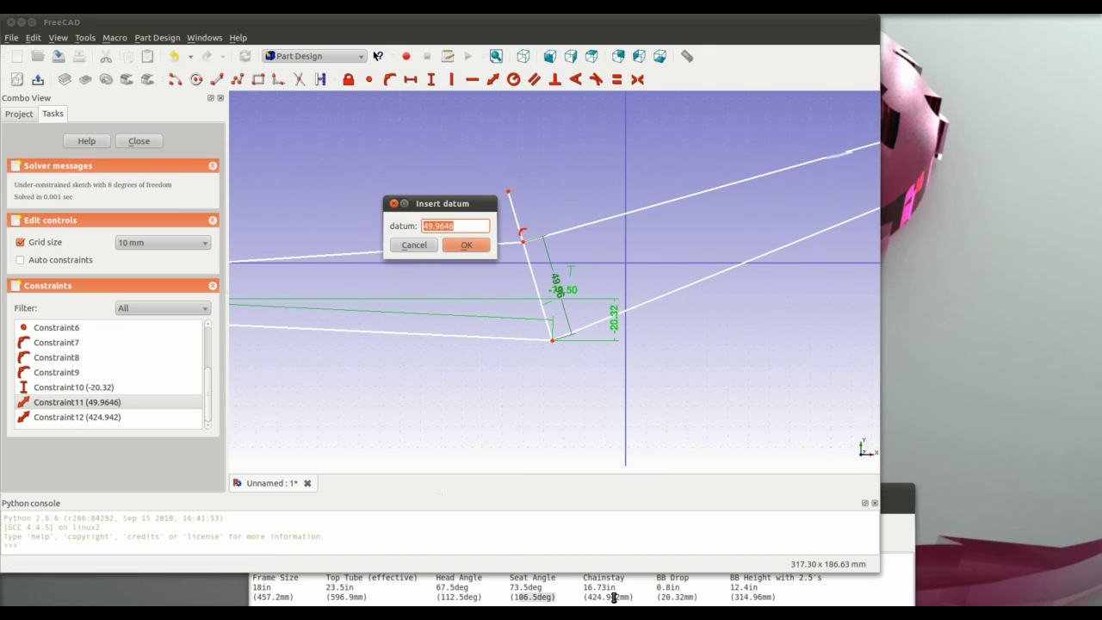
Set the seat tube length constraint to 457.2 mm
click(464, 247)
scroll(624, 279, up, 4)
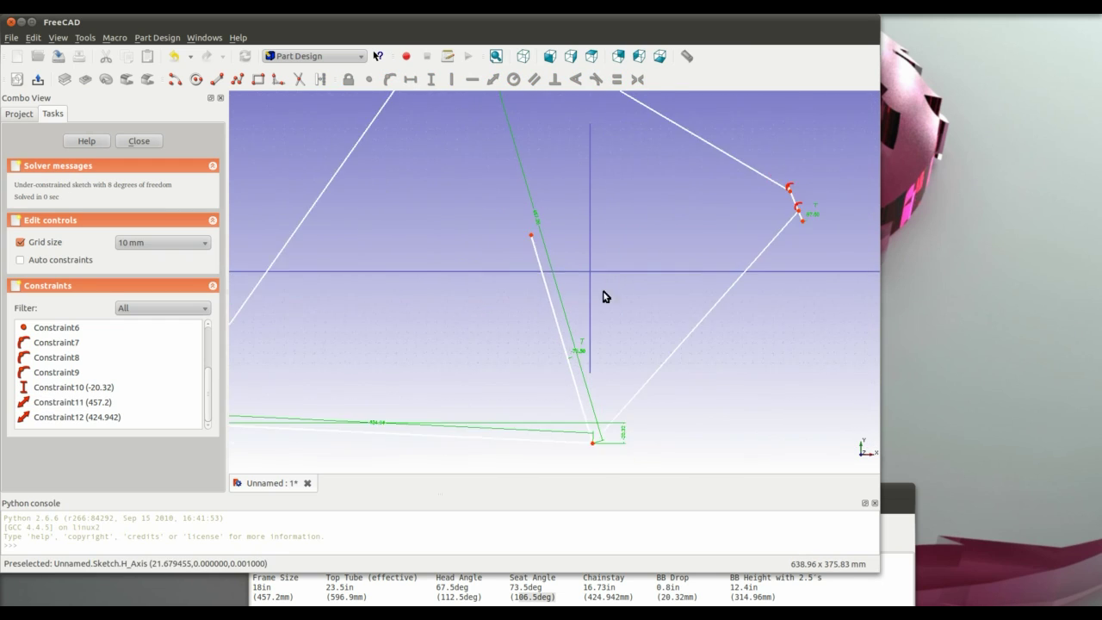
scroll(598, 258, up, 2)
scroll(551, 176, up, 1)
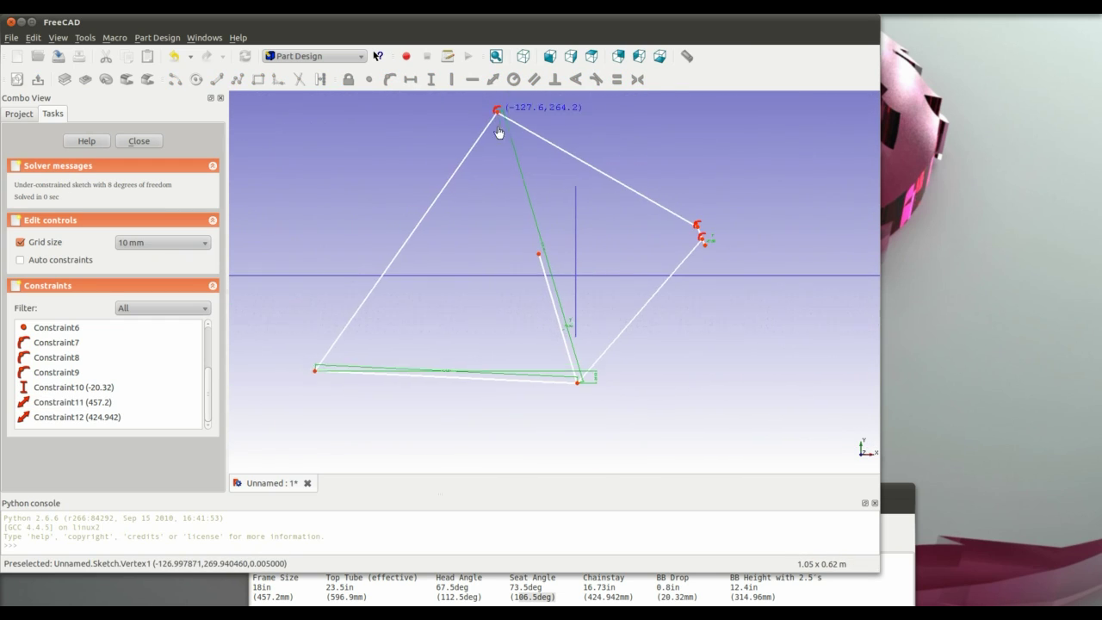
mouse_move(497, 131)
mouse_down()
mouse_move(536, 274)
mouse_move(534, 264)
mouse_up()
mouse_move(576, 411)
middle_down()
mouse_move(600, 279)
mouse_move(521, 302)
mouse_move(515, 315)
middle_up()
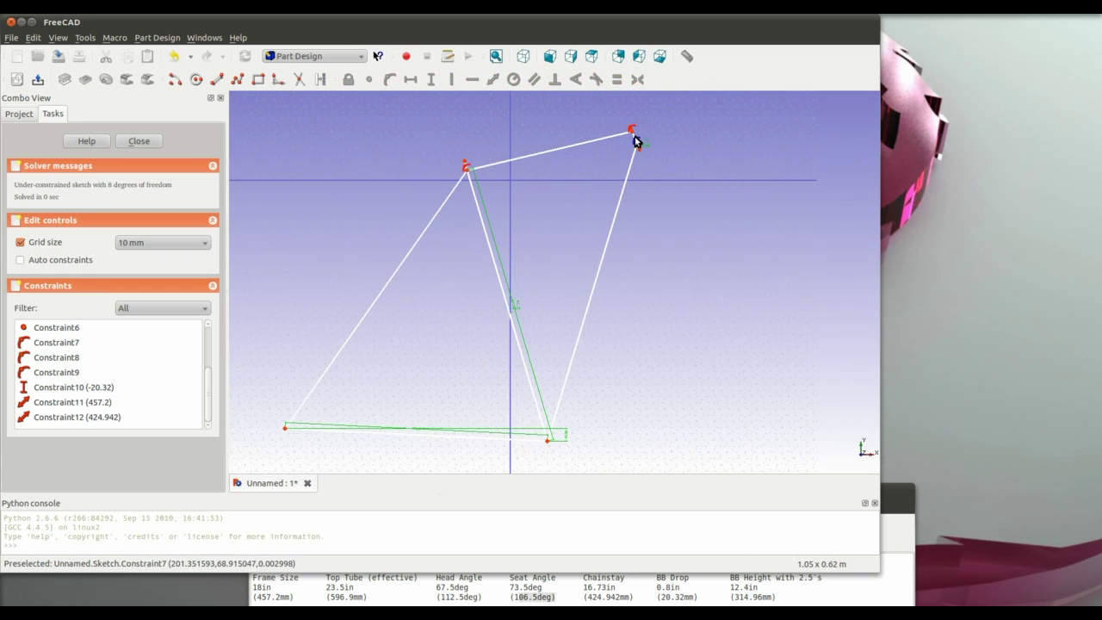
Drag the head tube and short stub points into a bicycle-frame shape
mouse_move(633, 138)
mouse_down()
mouse_move(711, 170)
mouse_move(723, 147)
mouse_move(719, 105)
mouse_up()
mouse_move(561, 238)
middle_down()
mouse_move(591, 285)
mouse_move(566, 246)
middle_up()
drag(726, 119, 768, 233)
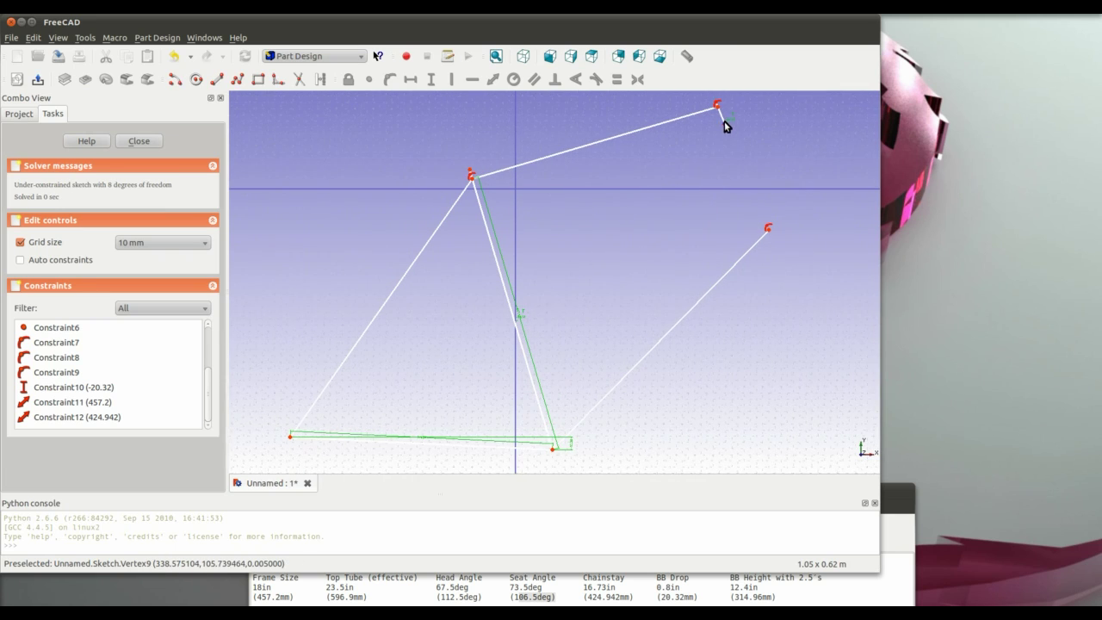
drag(726, 121, 794, 262)
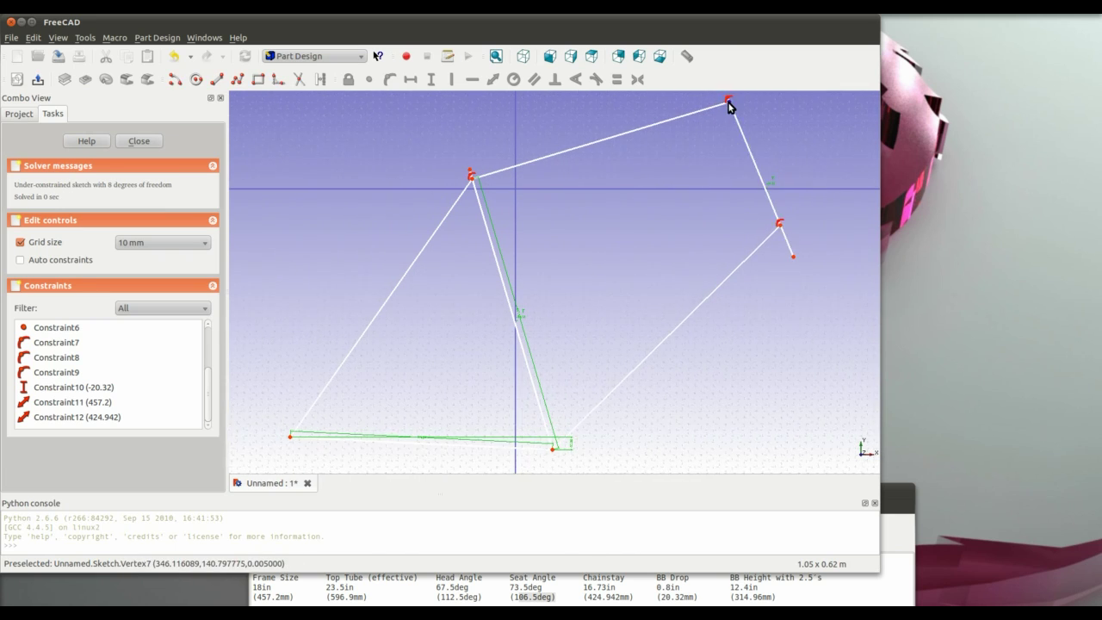
drag(727, 100, 826, 150)
scroll(843, 142, down, 2)
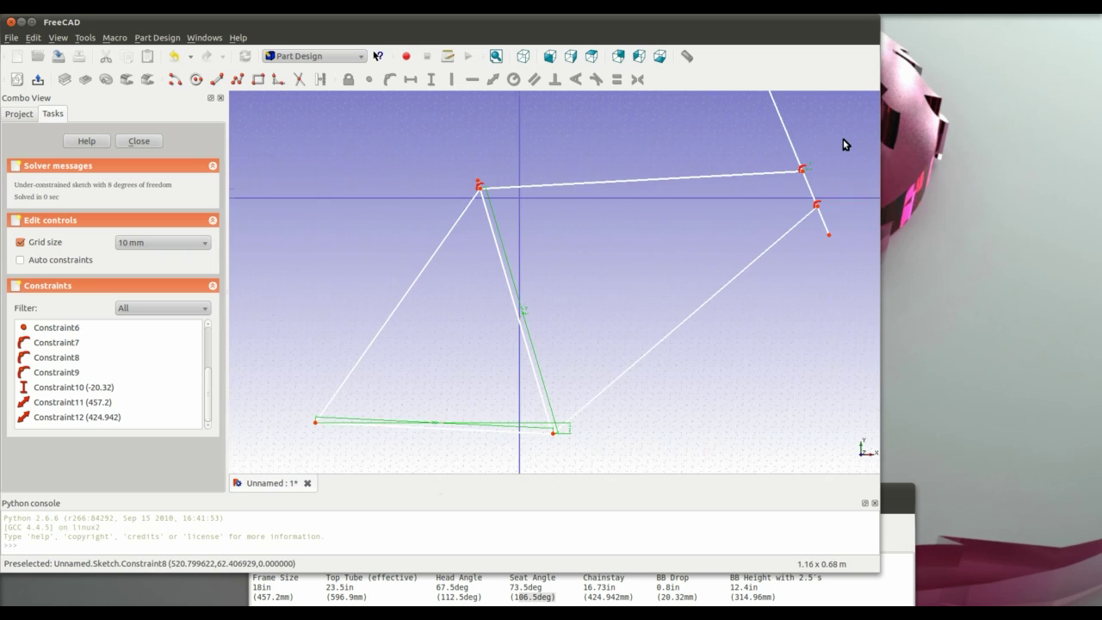
drag(721, 164, 736, 192)
mouse_move(588, 293)
middle_down()
mouse_move(551, 270)
mouse_move(547, 300)
middle_up()
scroll(548, 303, up, 2)
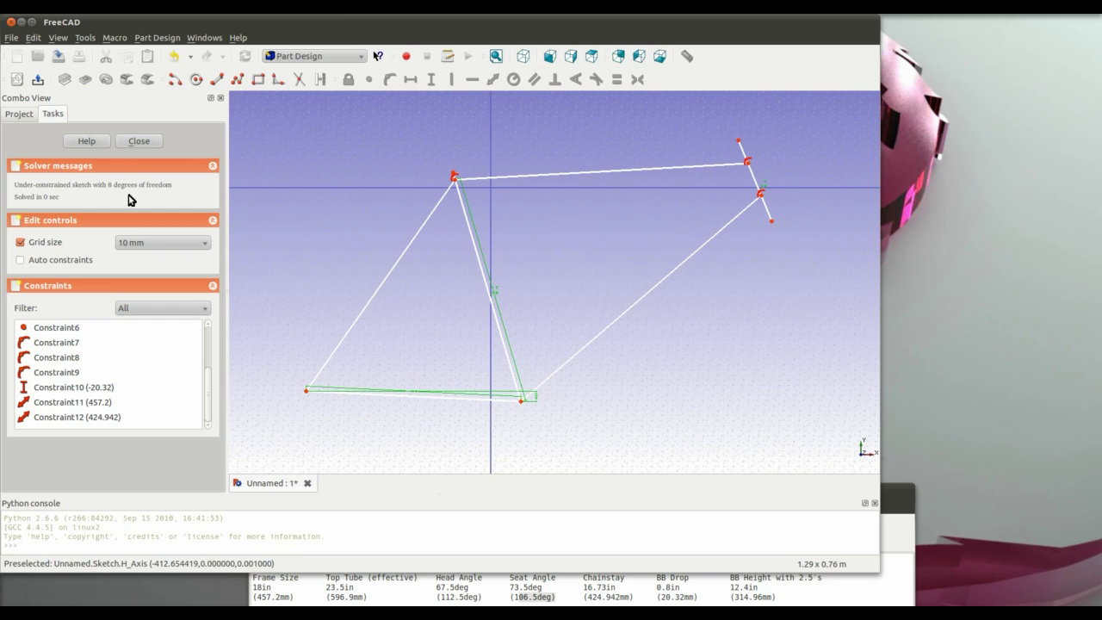
middle_drag(504, 307, 559, 324)
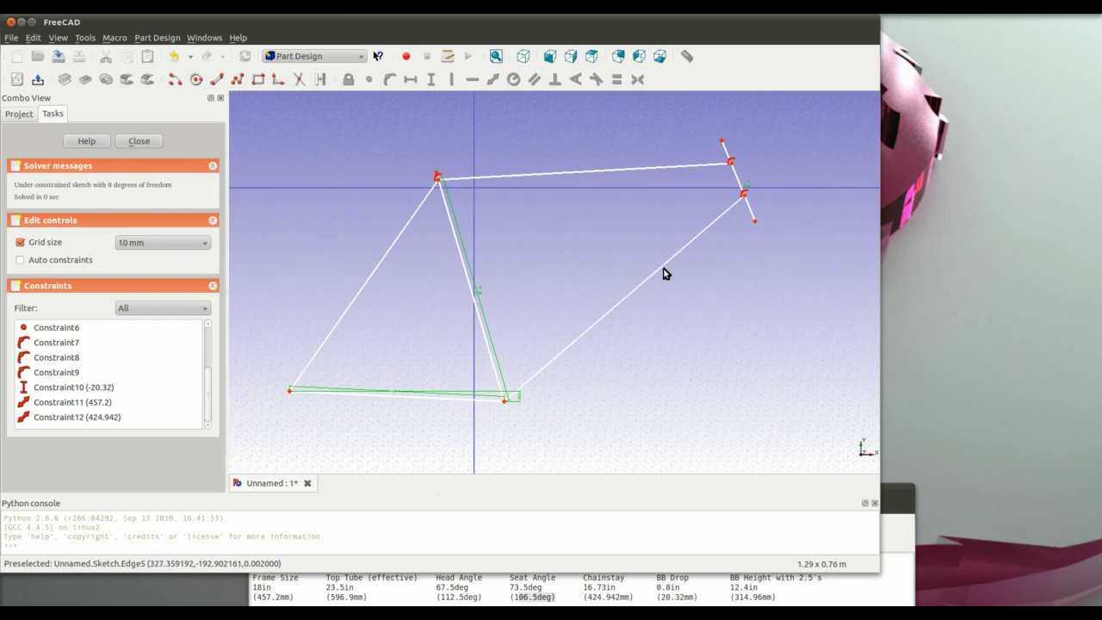
mouse_move(575, 334)
middle_down()
mouse_move(632, 327)
mouse_move(573, 327)
mouse_move(585, 349)
middle_up()
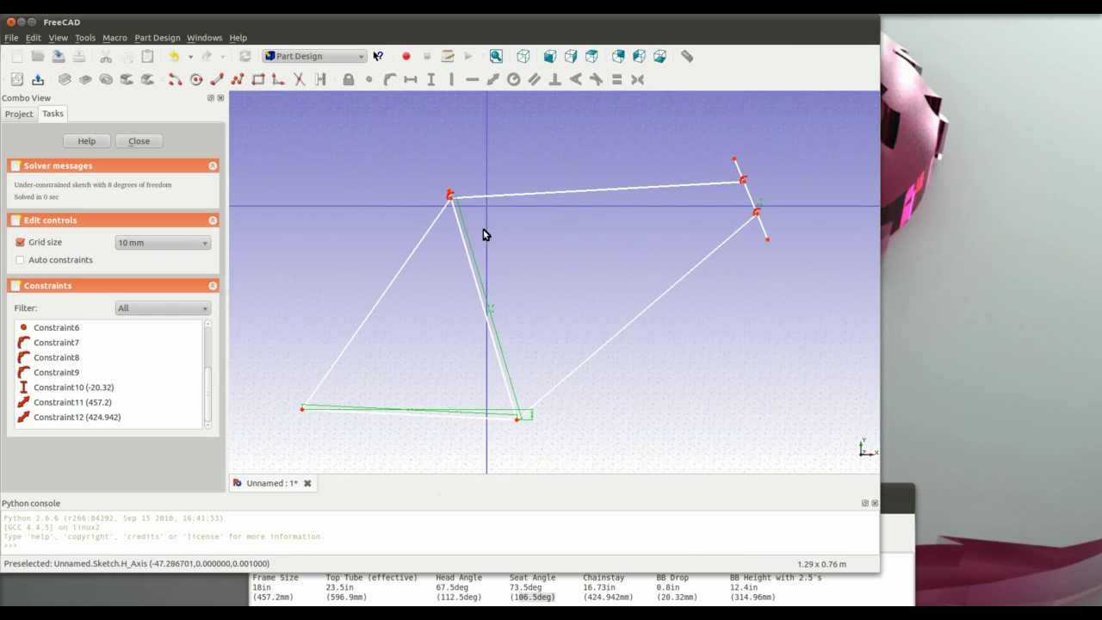
Give the short line at the seat tube top a 15 mm length
scroll(484, 231, down, 2)
scroll(486, 233, up, 3)
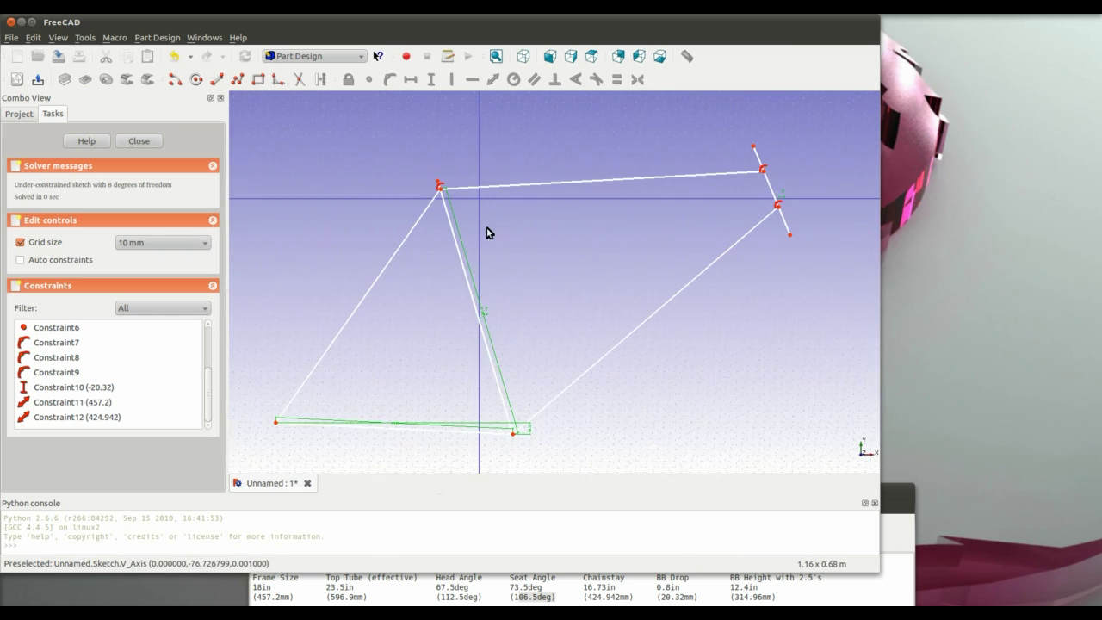
click(439, 184)
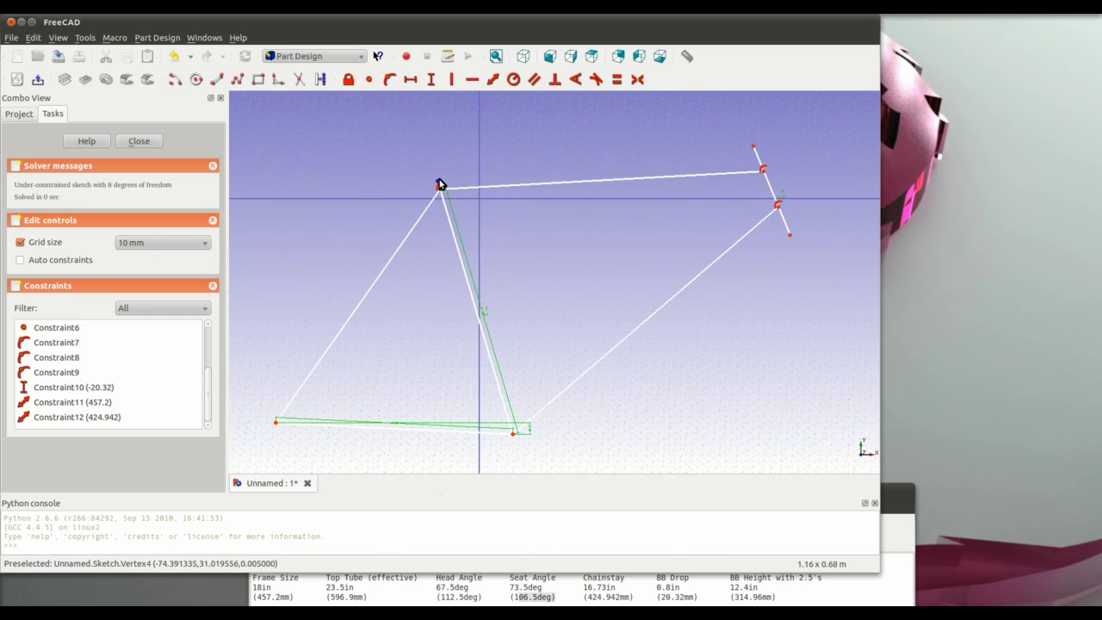
click(492, 79)
scroll(211, 391, down, 1)
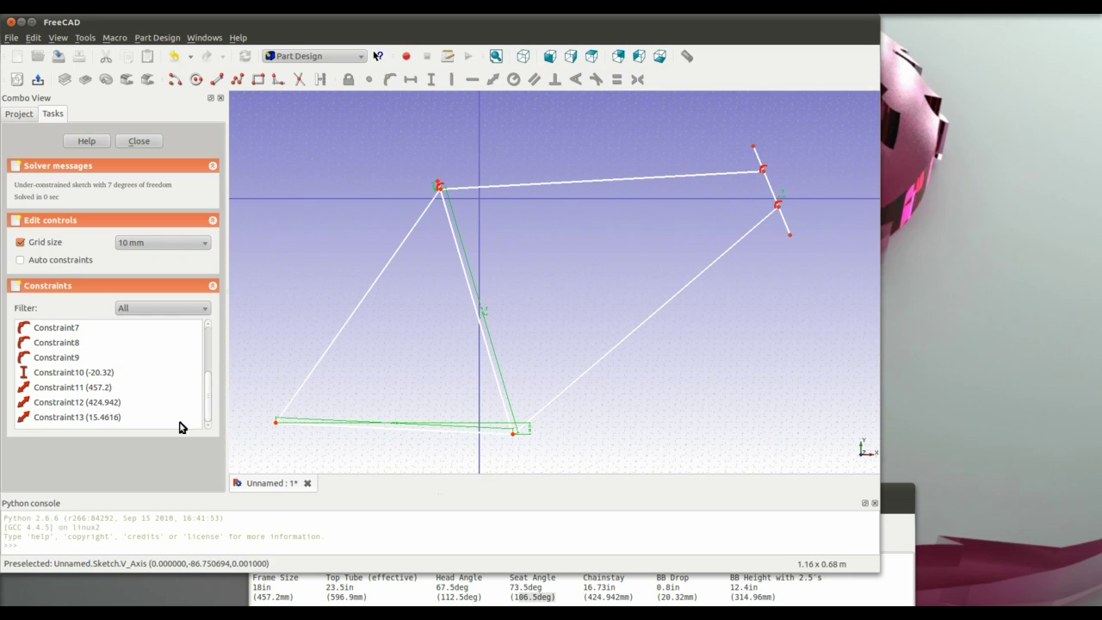
double_click(108, 419)
text(15)
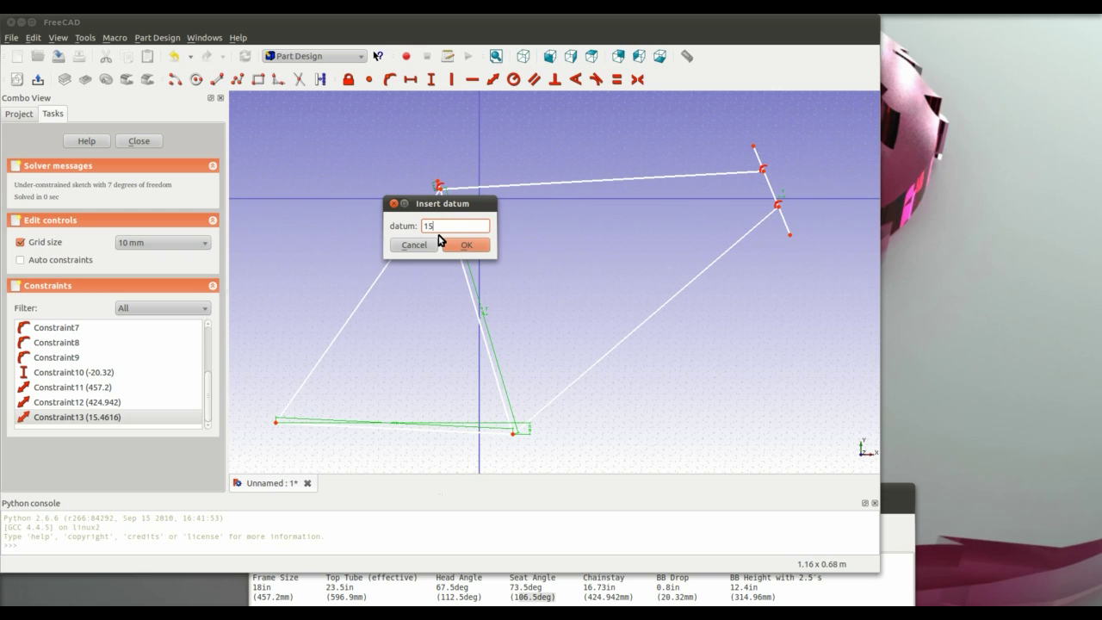
key(Return)
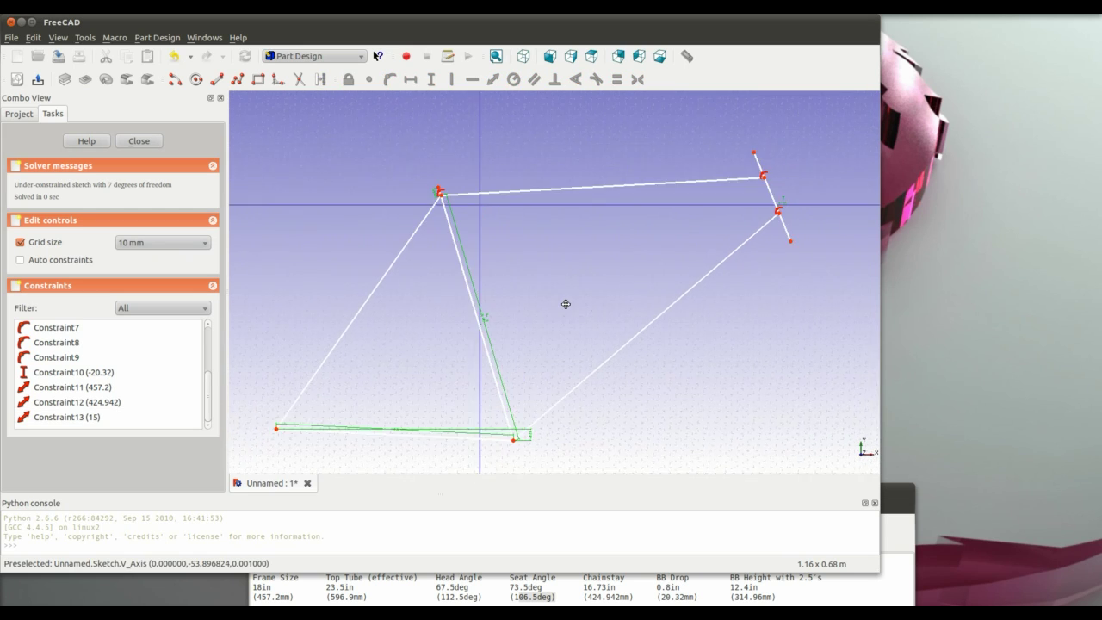
Fix the short stub above the head tube at 5 mm
middle_drag(568, 301, 564, 309)
mouse_move(277, 435)
mouse_down()
mouse_move(272, 394)
mouse_move(269, 423)
mouse_up()
drag(779, 218, 782, 244)
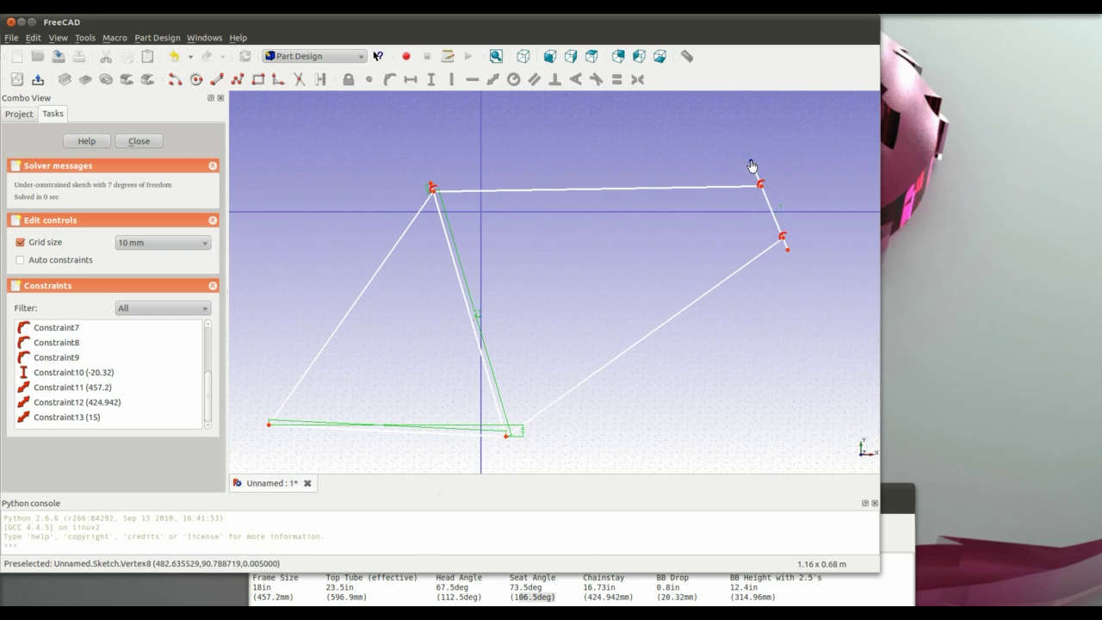
click(752, 163)
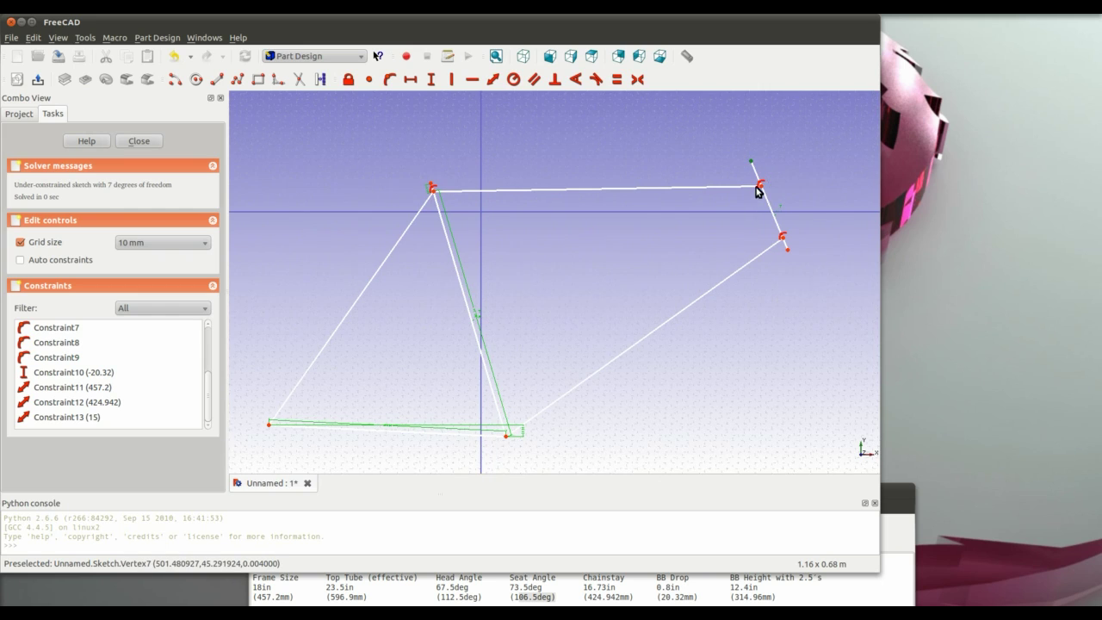
click(493, 79)
scroll(207, 399, down, 1)
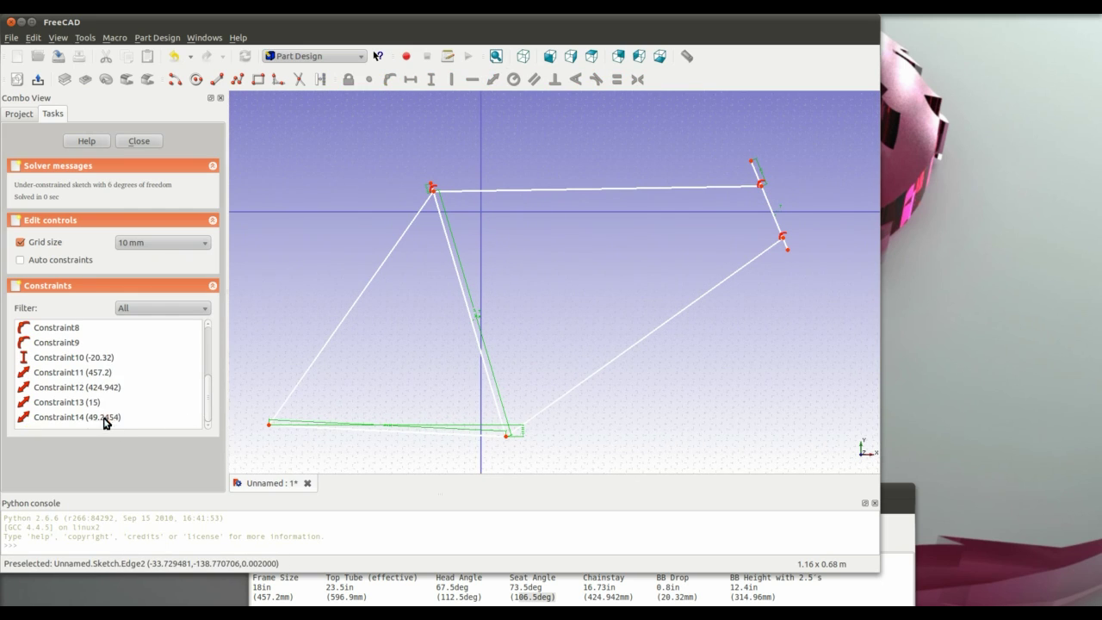
double_click(166, 419)
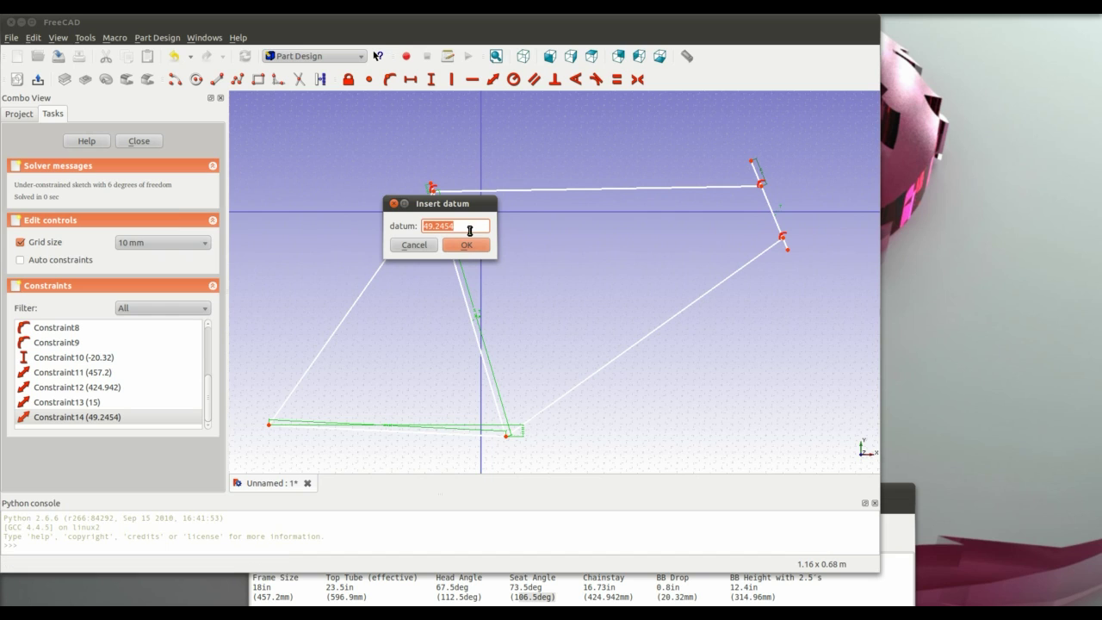
text(5)
key(Return)
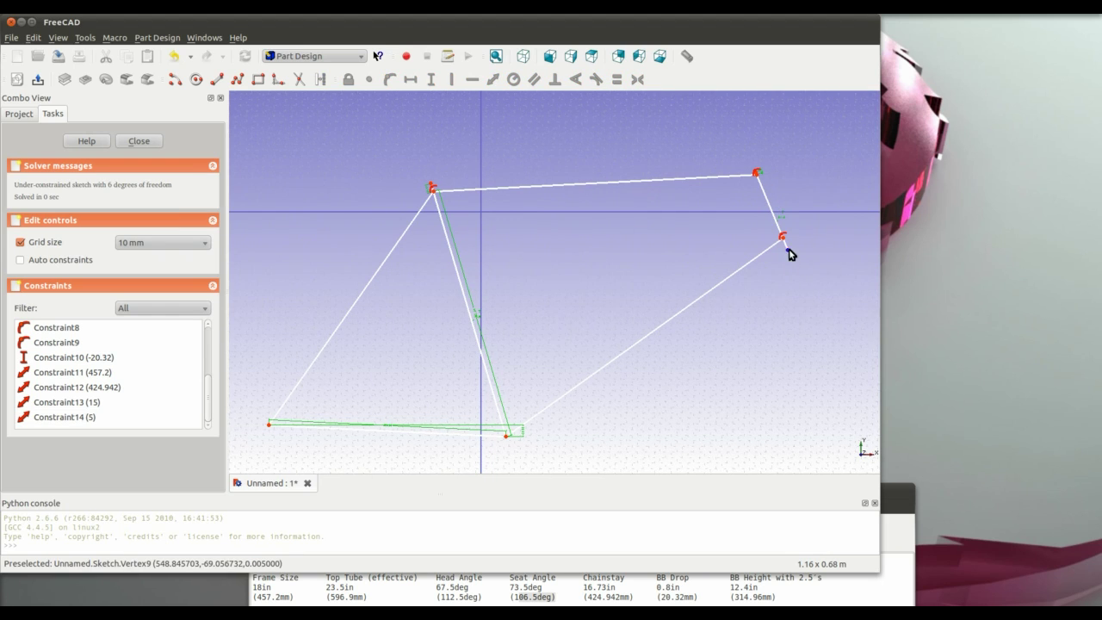
Constrain the lower head tube stub to 5 mm
click(493, 78)
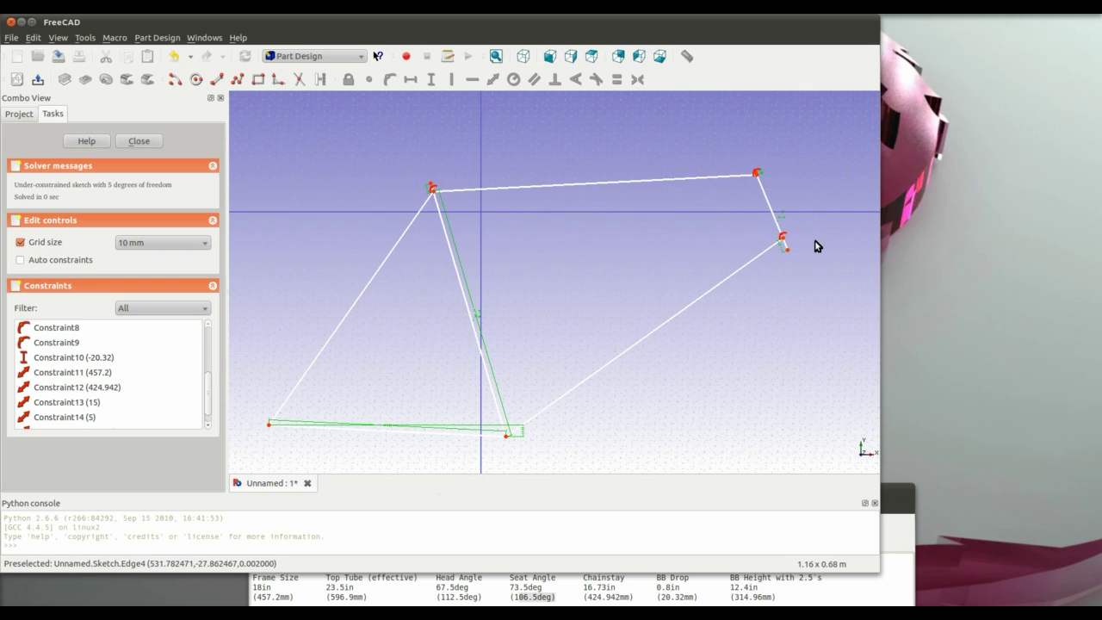
scroll(138, 413, down, 1)
double_click(86, 417)
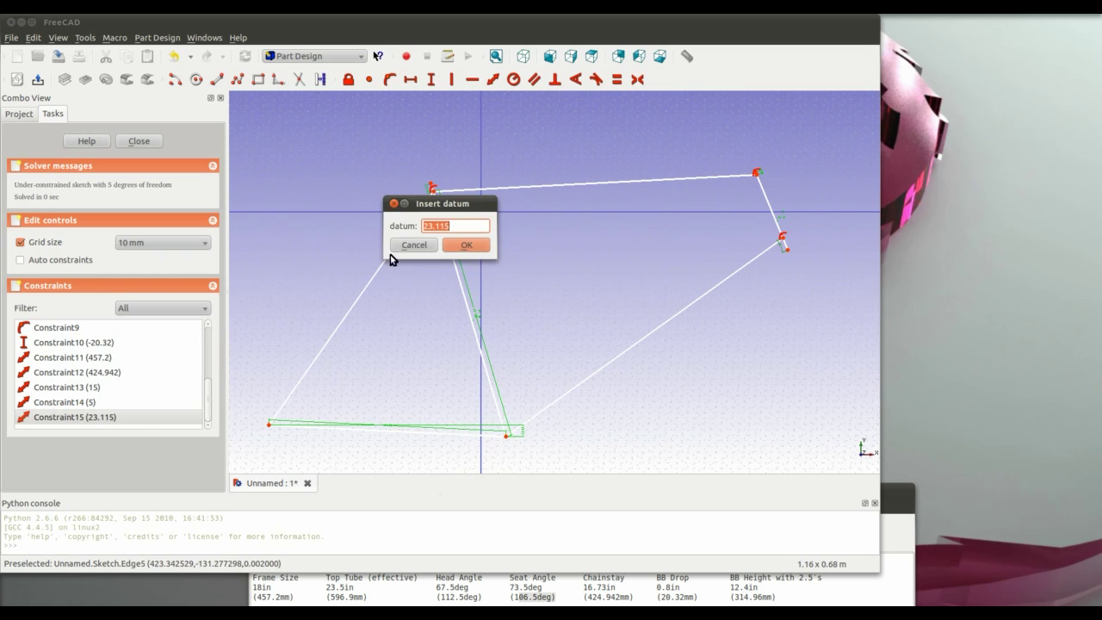
click(457, 245)
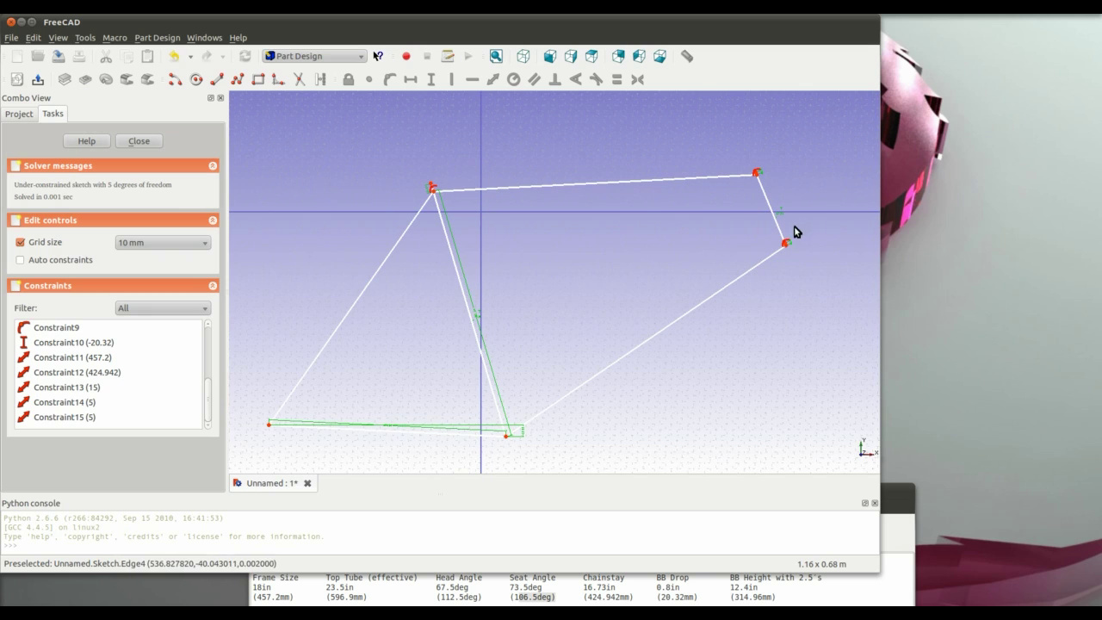
mouse_move(785, 244)
mouse_down()
mouse_move(769, 194)
mouse_move(778, 194)
mouse_up()
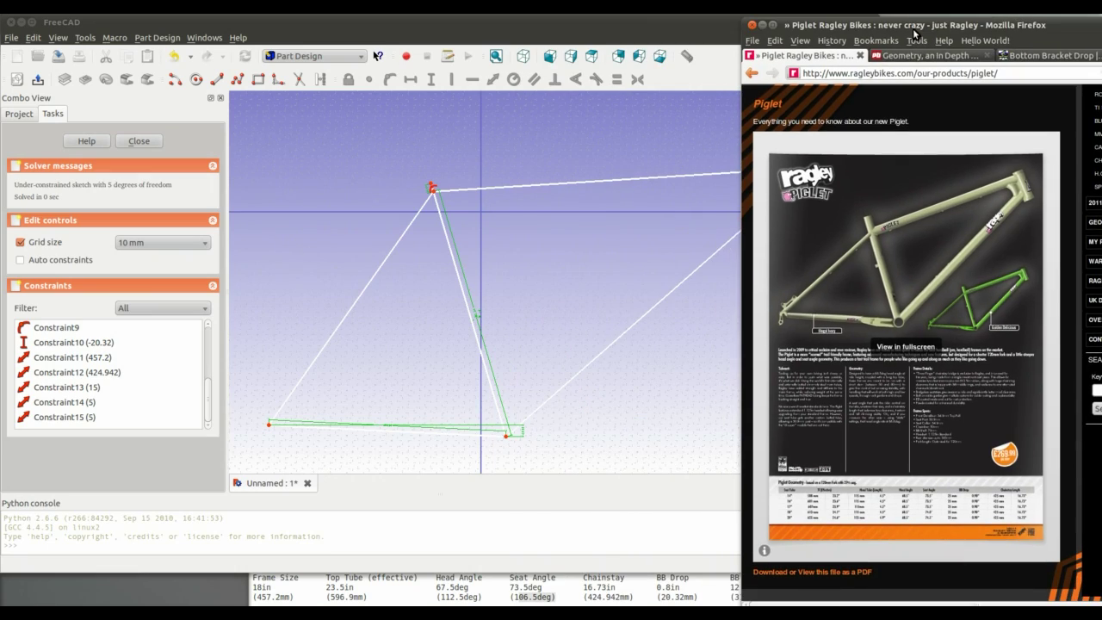
Narrow FreeCAD beside the reference and raise the top tube's and down tube's front ends
click(689, 104)
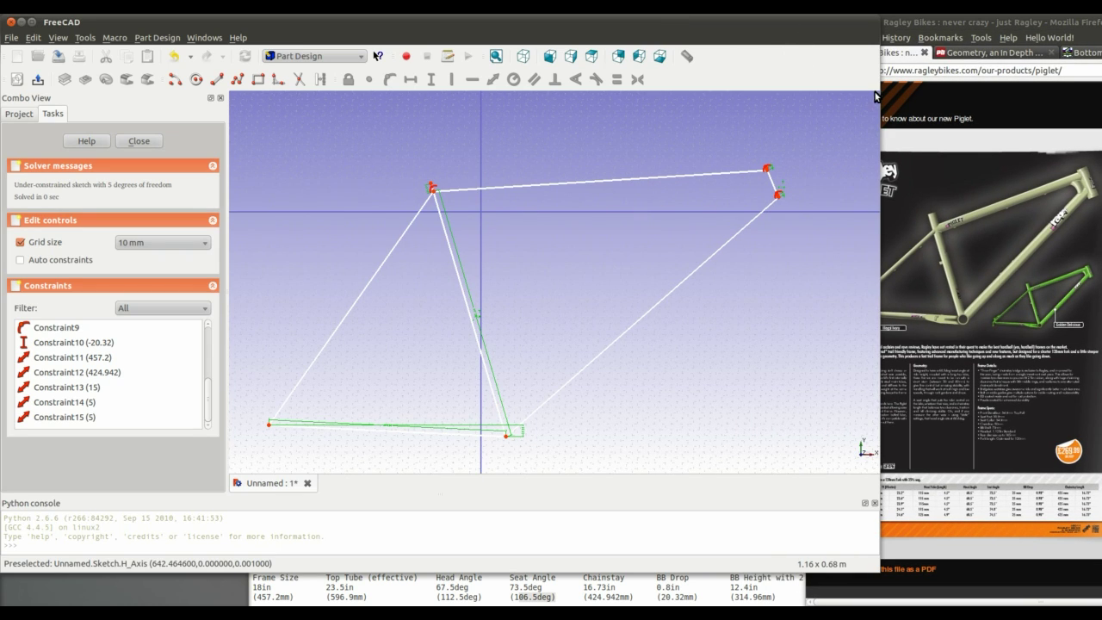
drag(873, 88, 816, 92)
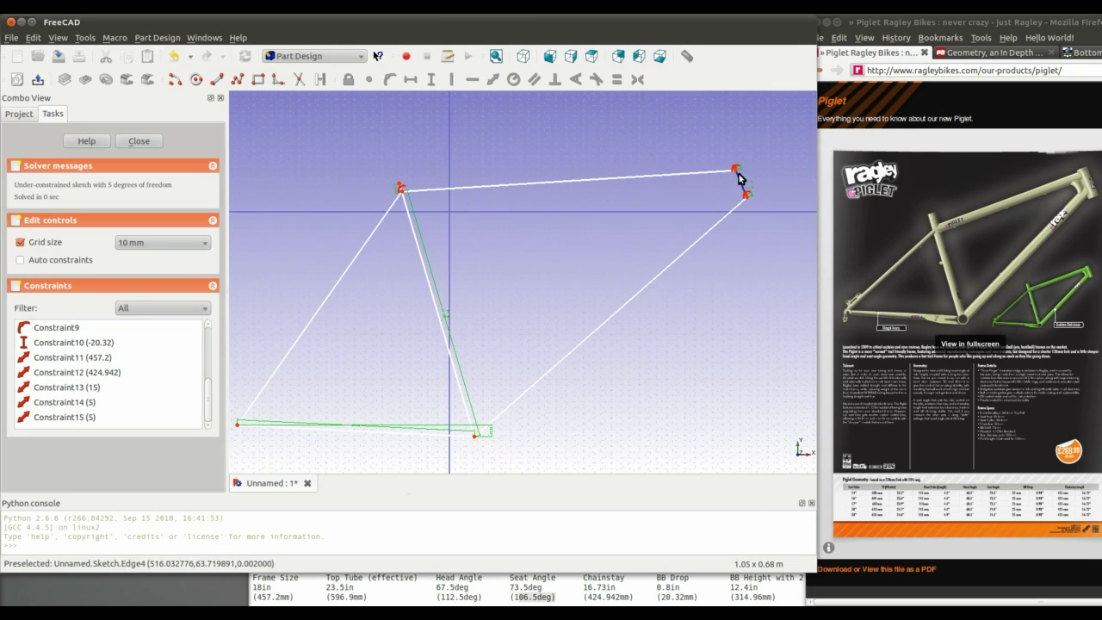
mouse_move(733, 172)
mouse_down()
mouse_move(736, 143)
mouse_move(716, 98)
mouse_up()
middle_drag(510, 285, 519, 300)
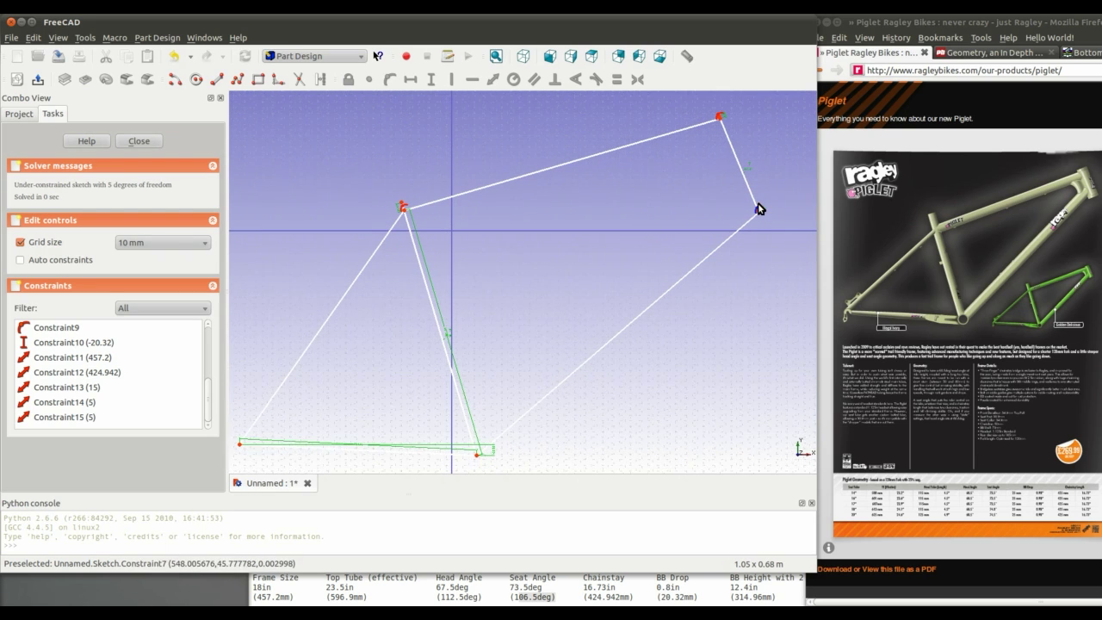
drag(760, 212, 743, 134)
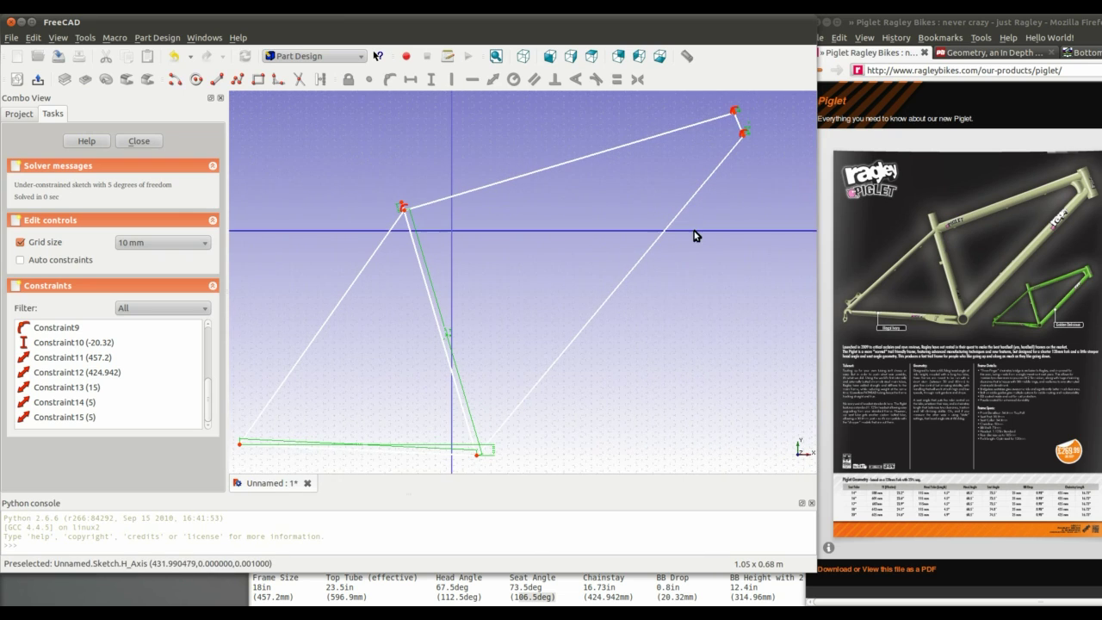
Constrain the head tube's upper end and pull its corner out to the upper right
click(742, 132)
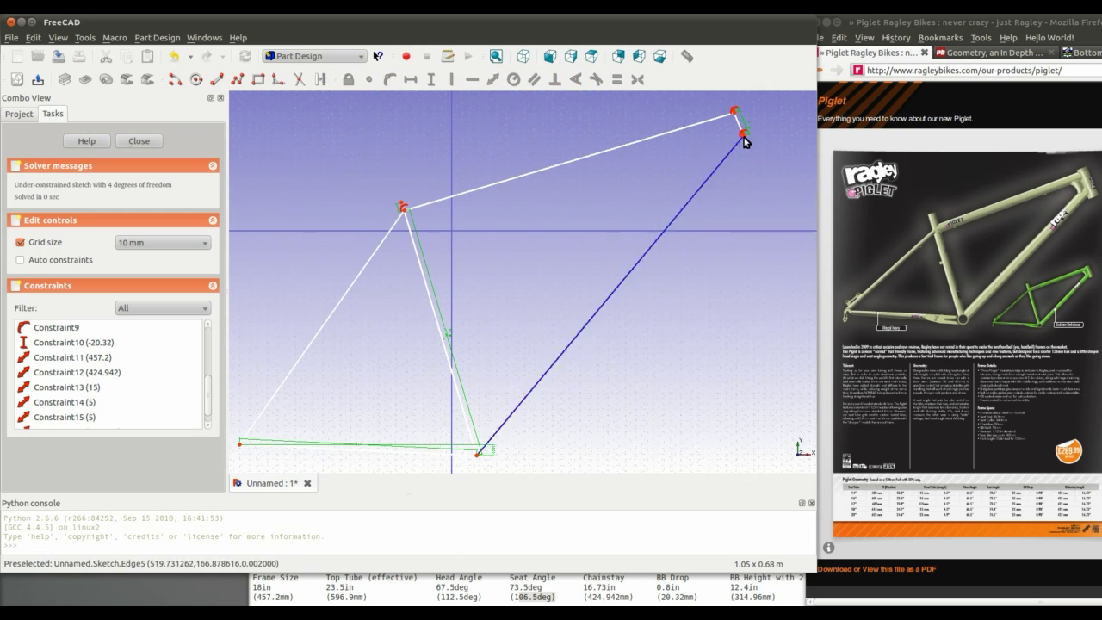
drag(737, 128, 739, 125)
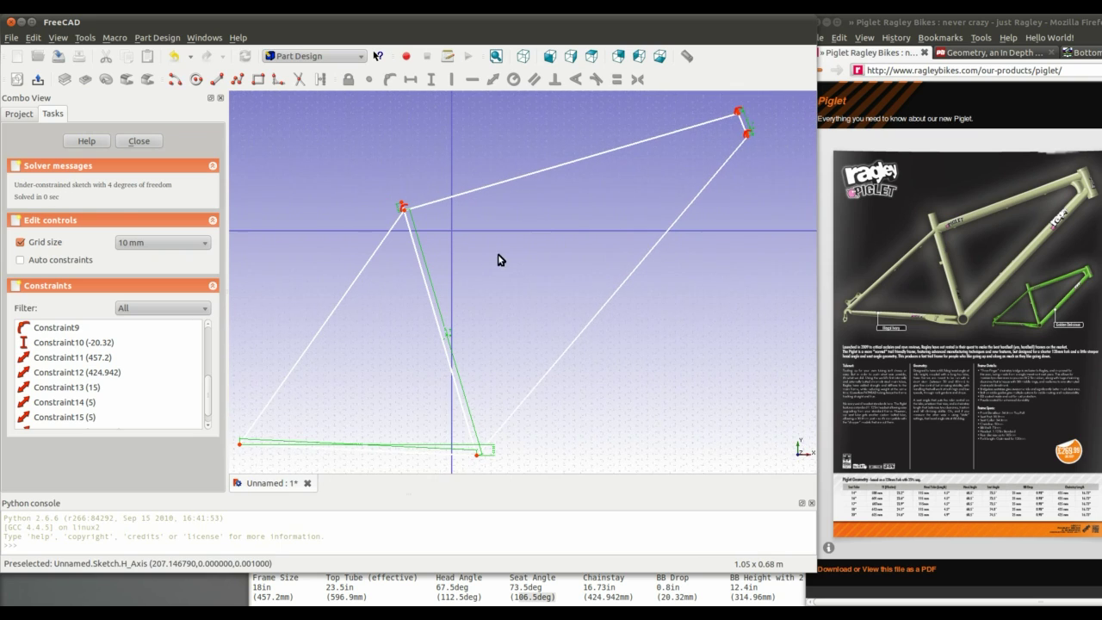
mouse_move(499, 258)
middle_down()
mouse_move(536, 246)
mouse_move(535, 256)
middle_up()
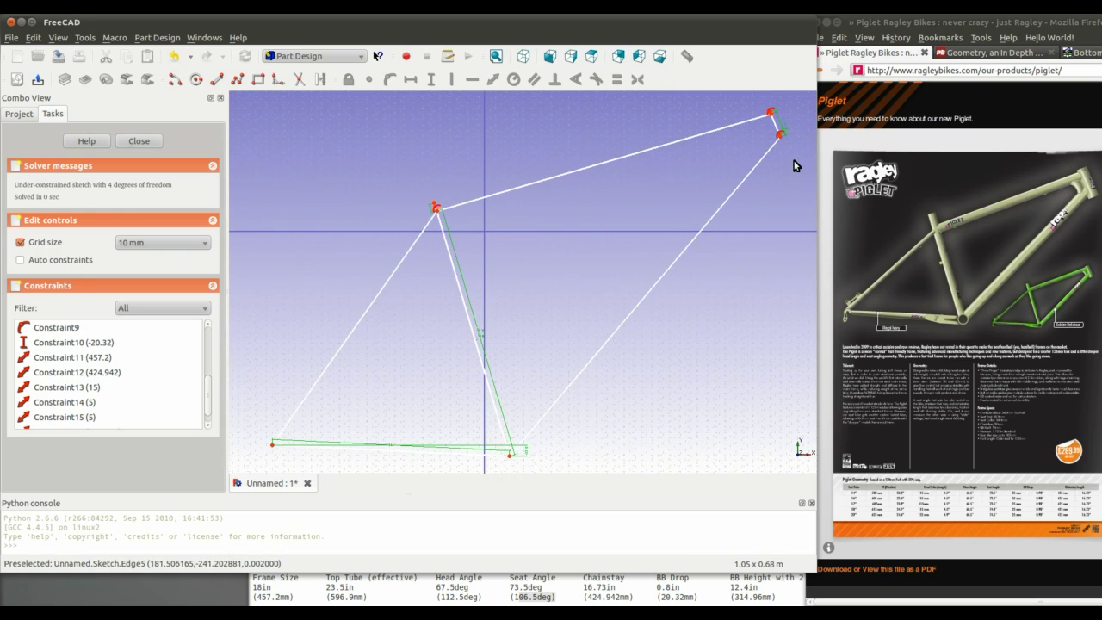
mouse_move(769, 118)
mouse_down()
mouse_move(738, 184)
mouse_move(683, 165)
mouse_move(738, 118)
mouse_move(774, 136)
mouse_move(732, 135)
mouse_move(699, 198)
mouse_move(731, 112)
mouse_move(753, 164)
mouse_move(754, 138)
mouse_move(749, 170)
mouse_move(757, 129)
mouse_move(742, 168)
mouse_move(735, 146)
mouse_move(727, 182)
mouse_move(654, 128)
mouse_move(667, 152)
mouse_move(748, 116)
mouse_move(764, 131)
mouse_move(766, 119)
mouse_move(747, 265)
mouse_move(719, 267)
mouse_move(637, 168)
mouse_move(525, 136)
mouse_move(610, 183)
mouse_move(684, 374)
mouse_move(698, 253)
mouse_move(443, 98)
mouse_move(386, 263)
mouse_move(603, 170)
mouse_move(766, 147)
mouse_move(765, 111)
mouse_move(425, 188)
mouse_move(762, 153)
mouse_move(762, 117)
mouse_up()
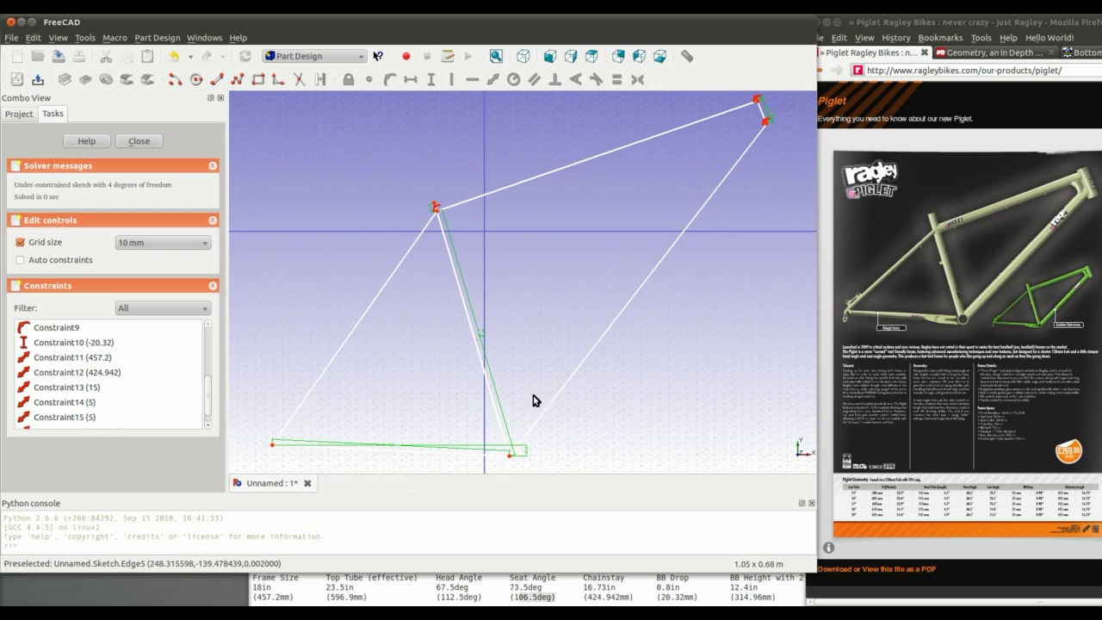
Lock the down tube's angle with an angle constraint
click(638, 301)
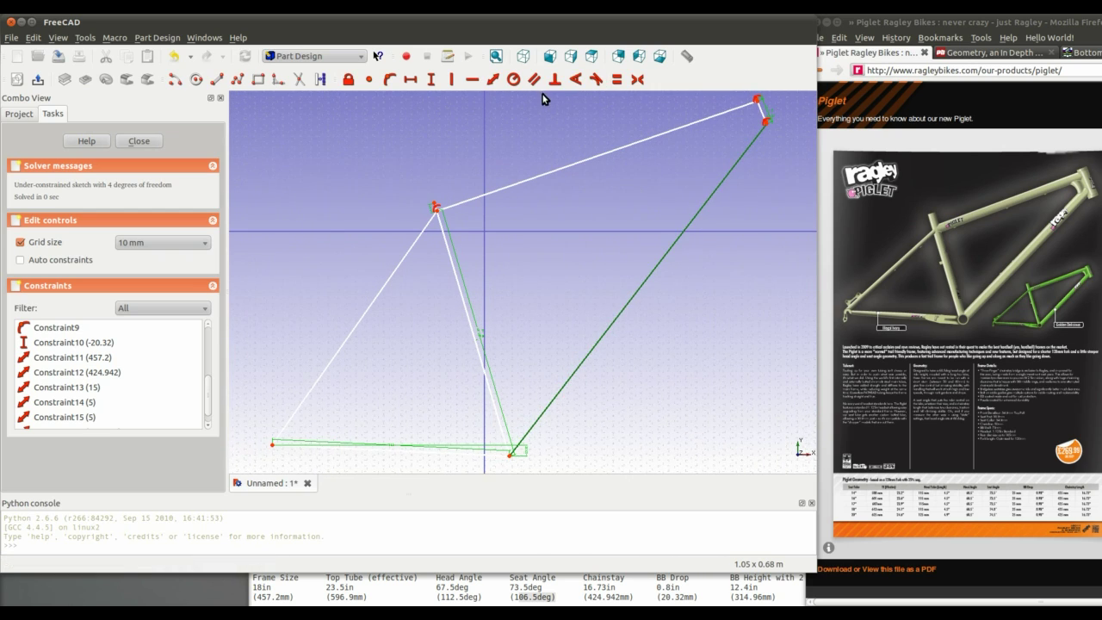
click(575, 79)
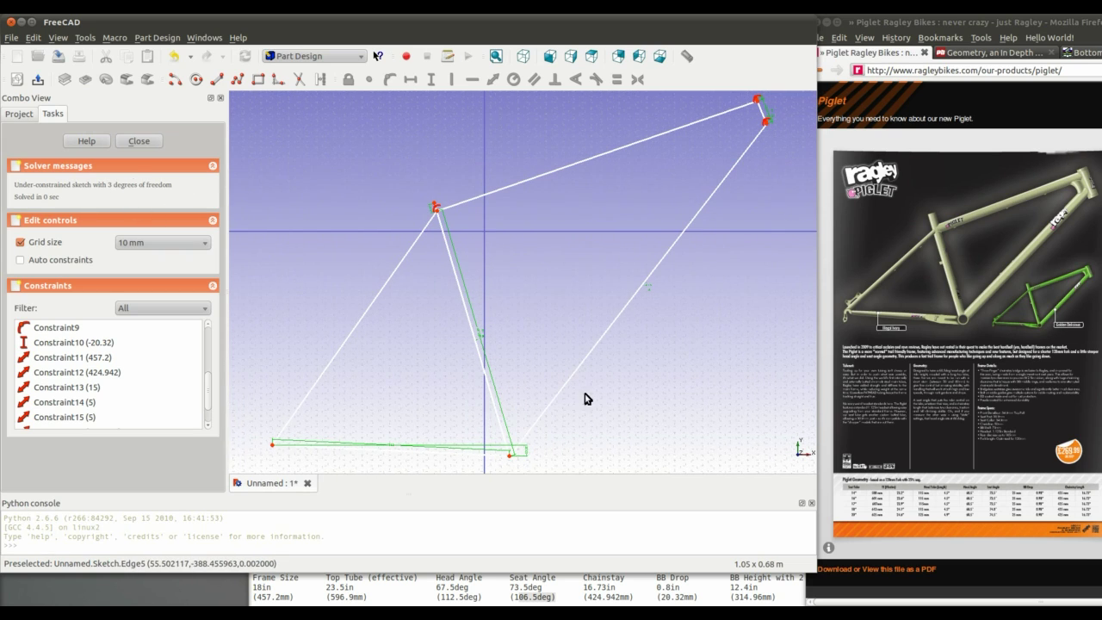
mouse_move(594, 396)
middle_down()
mouse_move(598, 290)
mouse_move(582, 181)
mouse_move(602, 354)
middle_up()
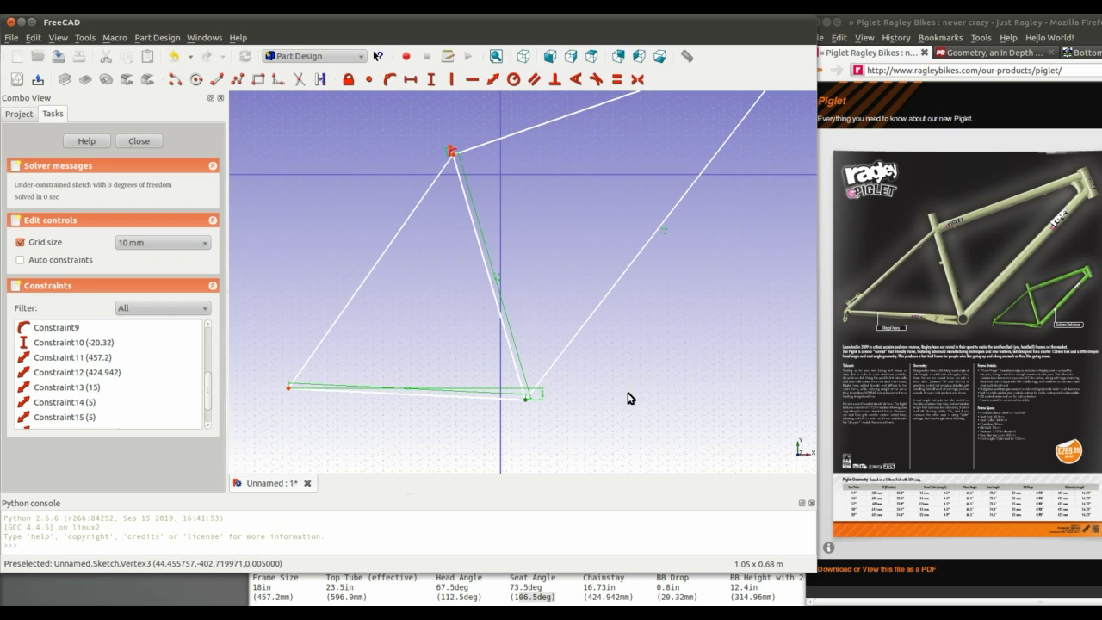
Add a vertical distance at the bottom bracket and set Constraint18 to 314.96
click(432, 79)
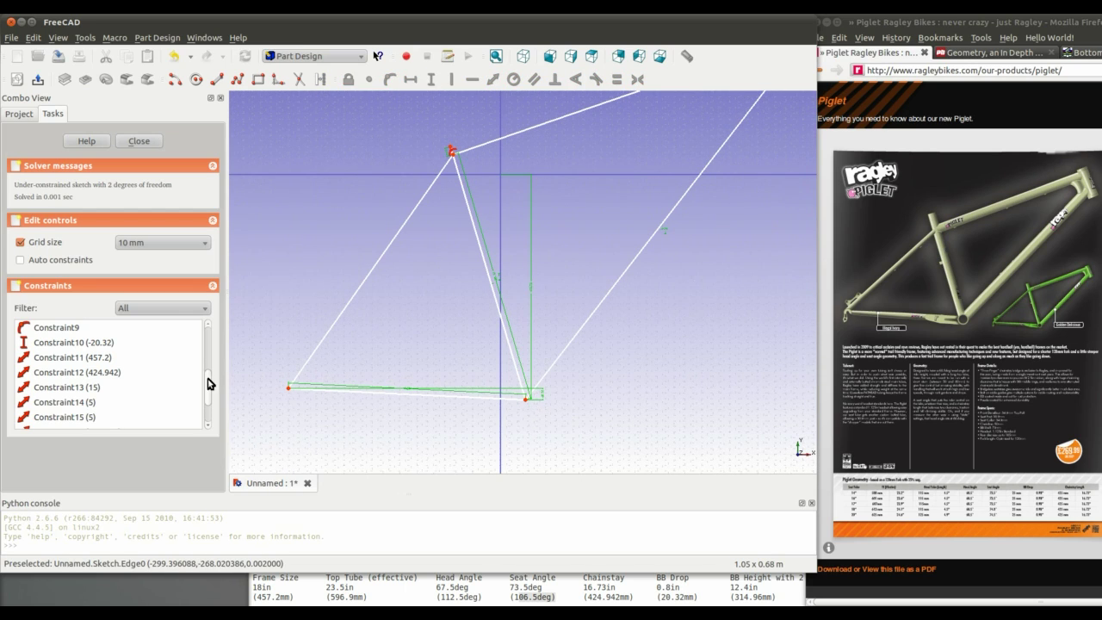
drag(209, 383, 361, 513)
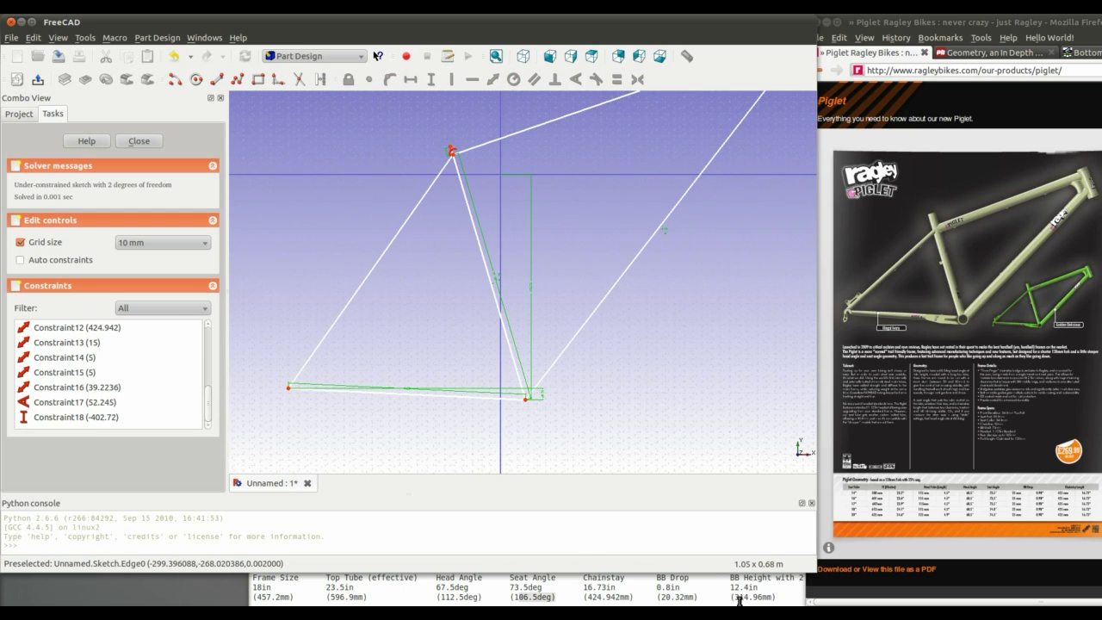
double_click(103, 416)
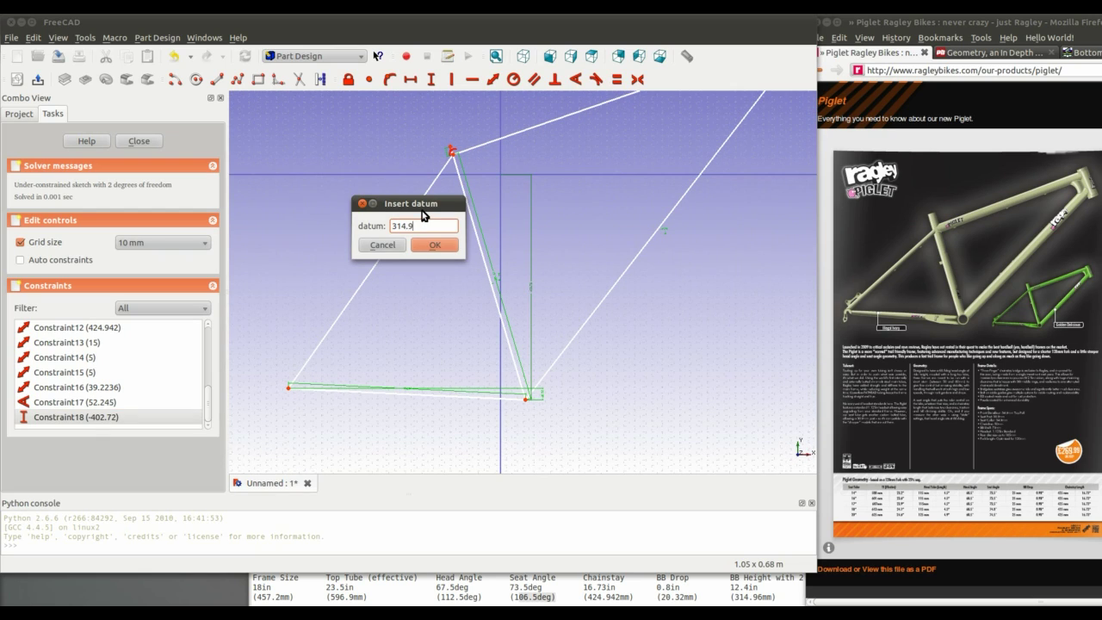
key(Return)
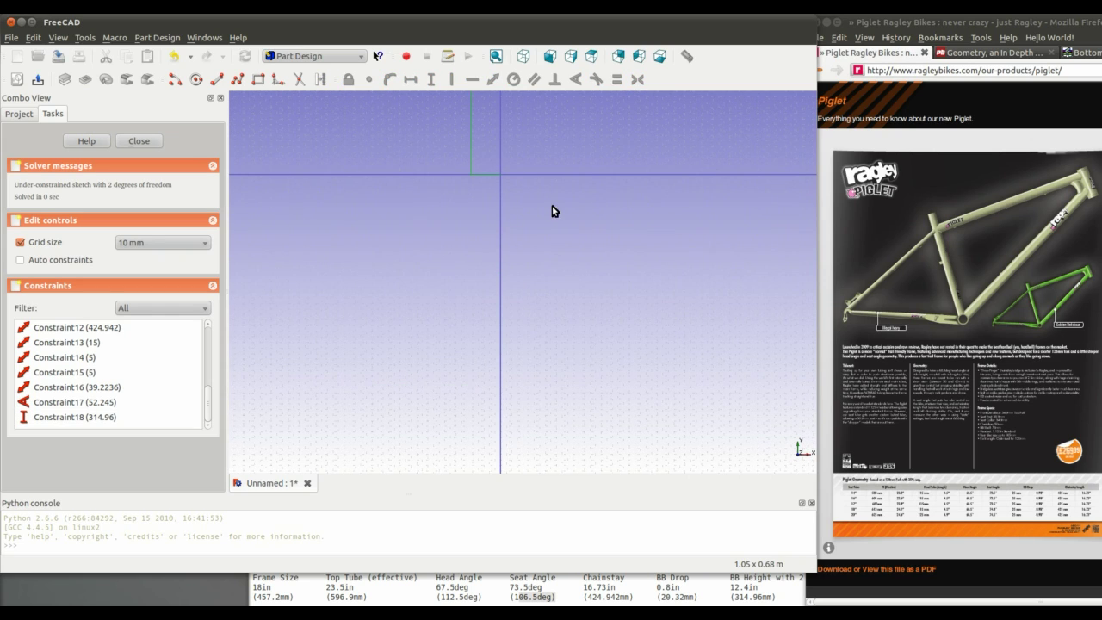
scroll(556, 184, down, 5)
Set Constraint19 from the top tube's front end to 596.9, leaving 1 degree of freedom
mouse_move(569, 181)
middle_down()
mouse_move(568, 381)
mouse_move(610, 331)
mouse_move(594, 364)
mouse_move(560, 318)
mouse_move(585, 330)
middle_up()
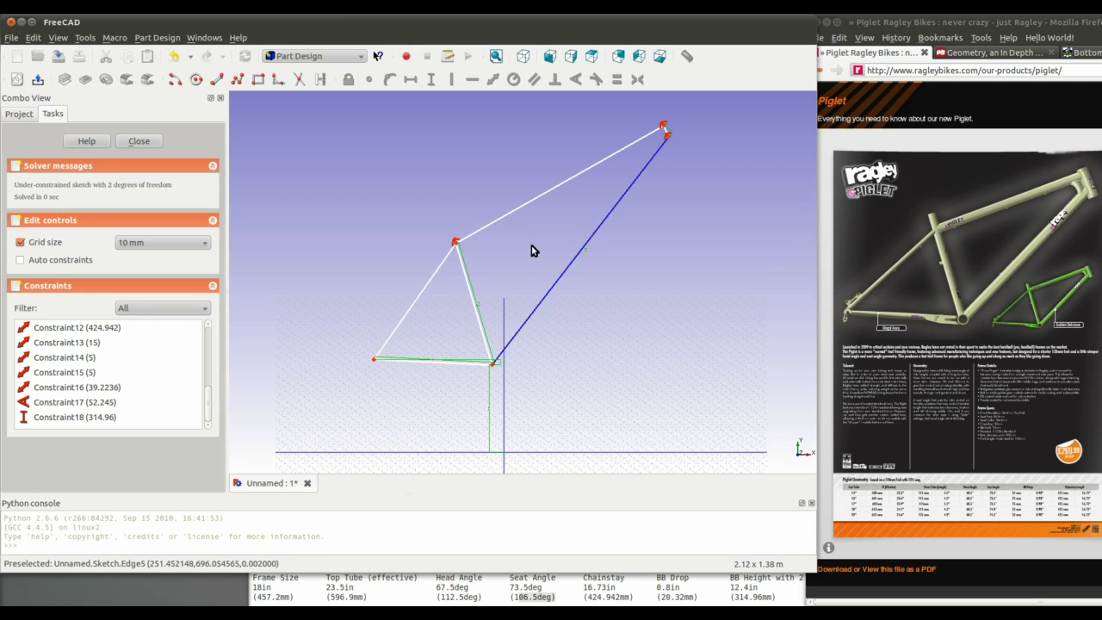
click(456, 244)
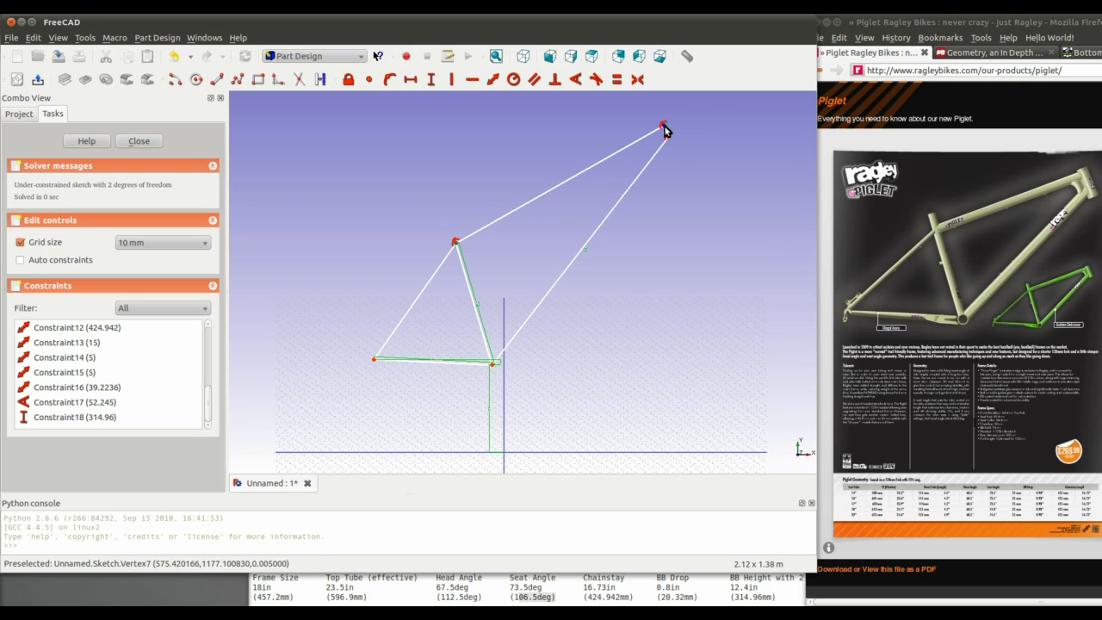
click(411, 80)
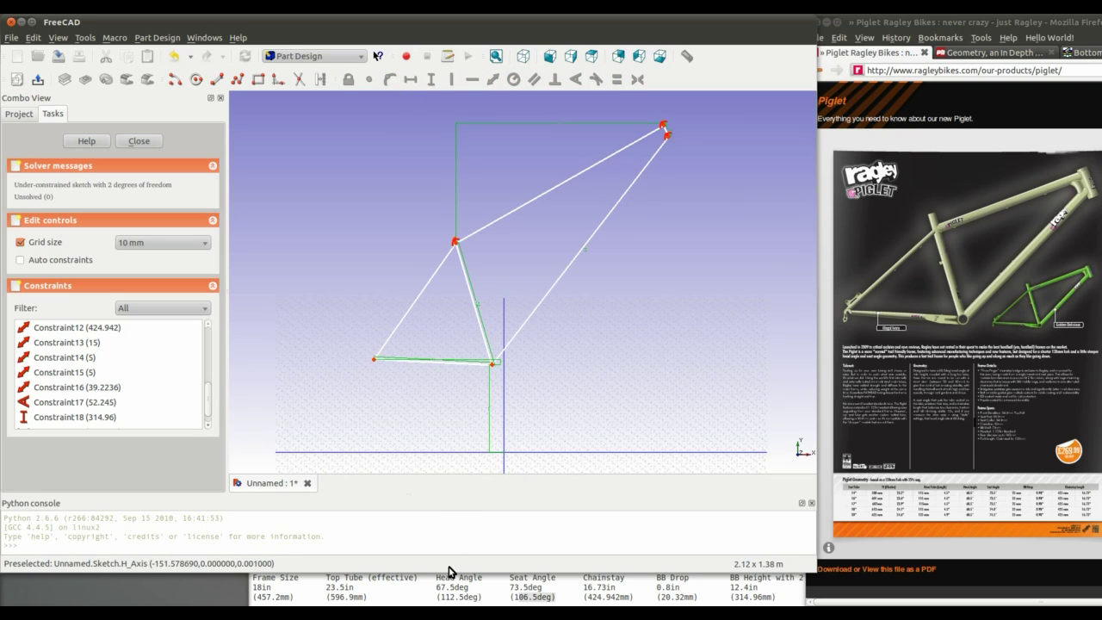
scroll(211, 405, down, 1)
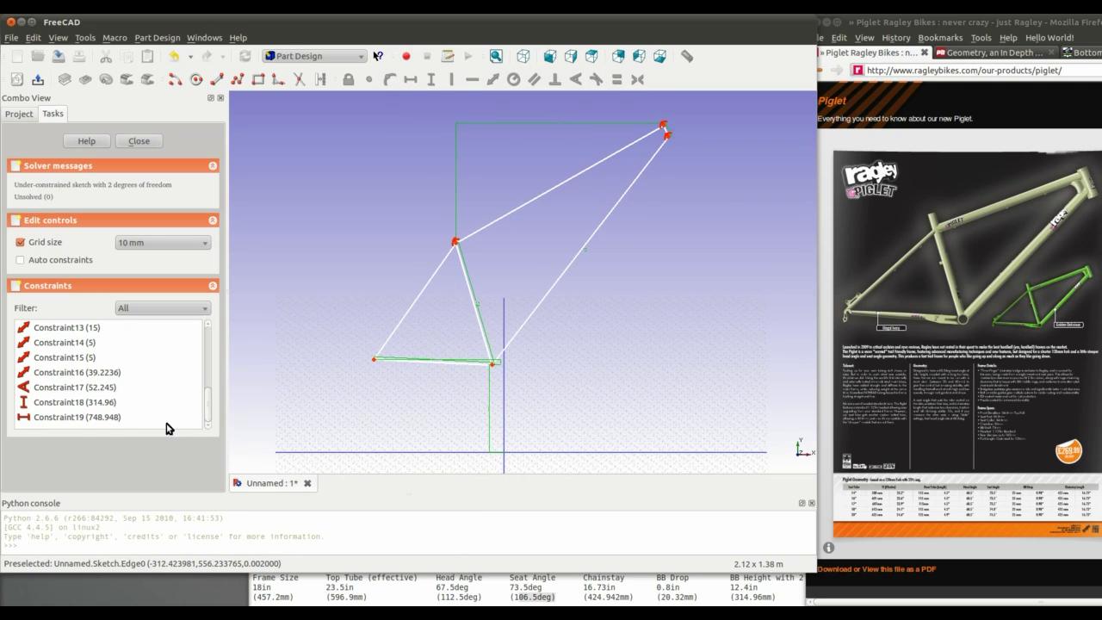
double_click(115, 416)
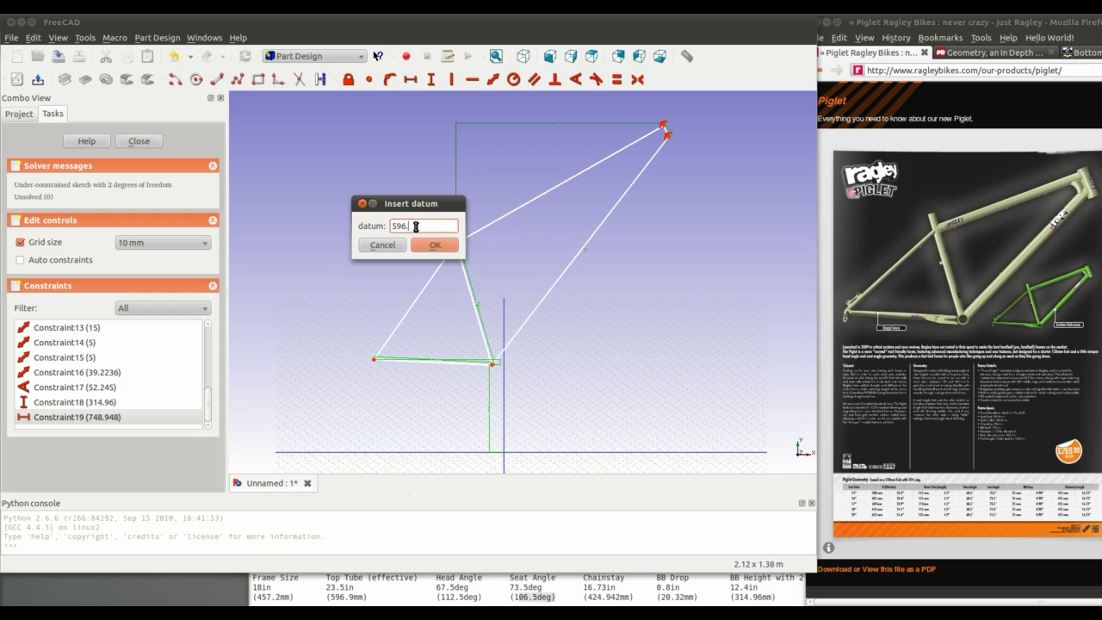
key(Return)
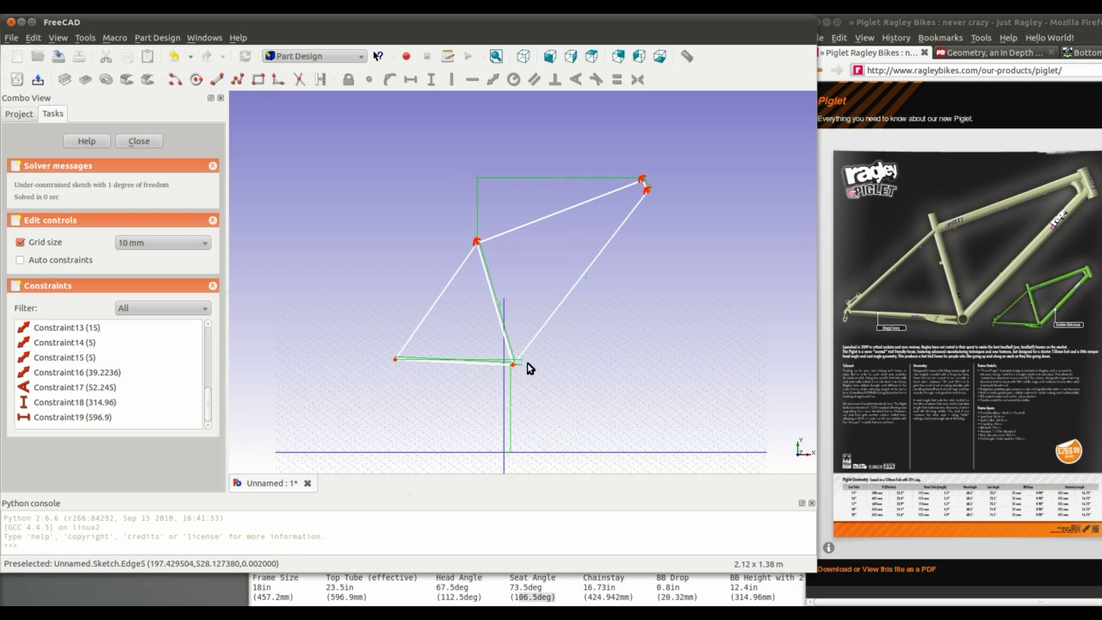
mouse_move(514, 366)
mouse_down()
mouse_move(645, 368)
mouse_move(482, 369)
mouse_move(491, 364)
mouse_move(462, 281)
mouse_move(319, 285)
mouse_move(691, 301)
mouse_move(436, 302)
mouse_move(628, 301)
mouse_move(616, 311)
mouse_move(370, 301)
mouse_move(728, 308)
mouse_move(431, 308)
mouse_move(667, 303)
mouse_move(562, 307)
mouse_up()
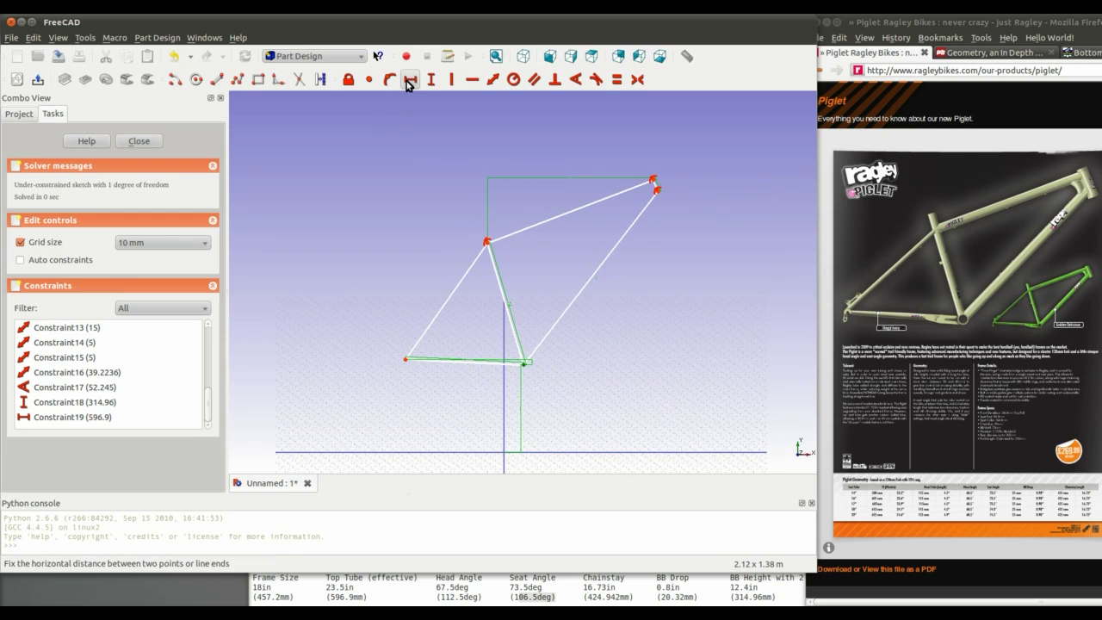
Add horizontal distance Constraint20 set to 0, leaving no degrees of freedom
click(410, 80)
click(208, 424)
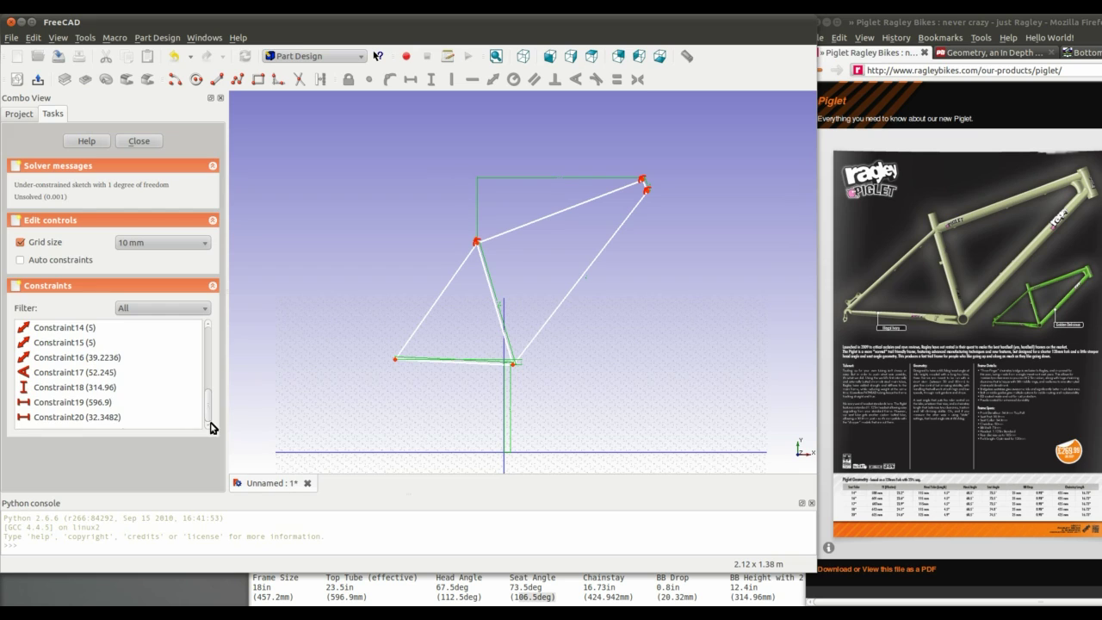
double_click(106, 416)
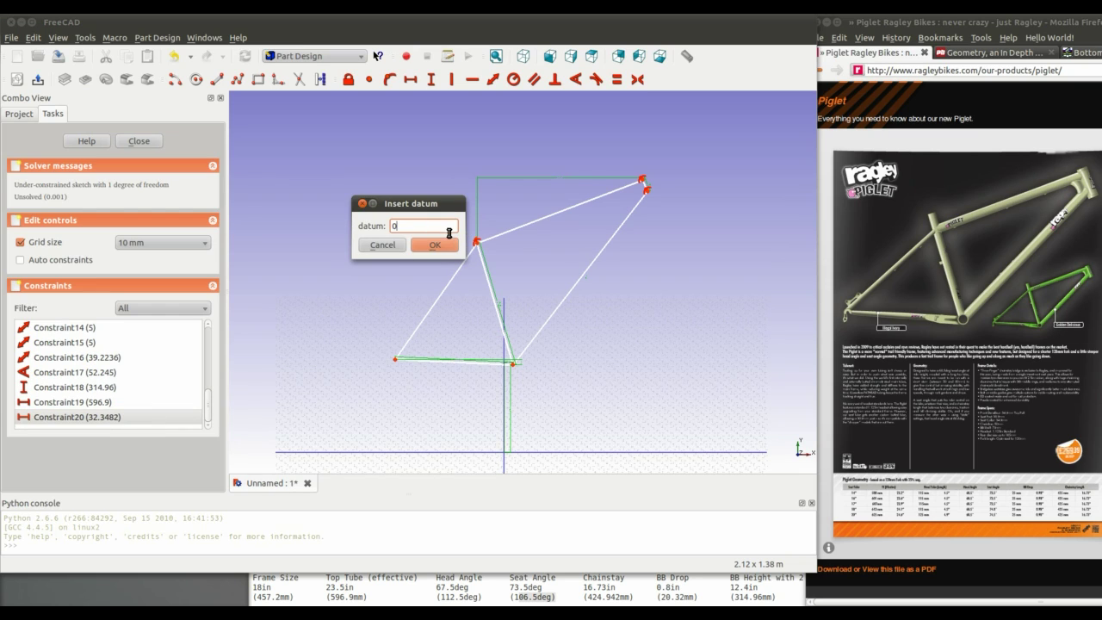
key(Return)
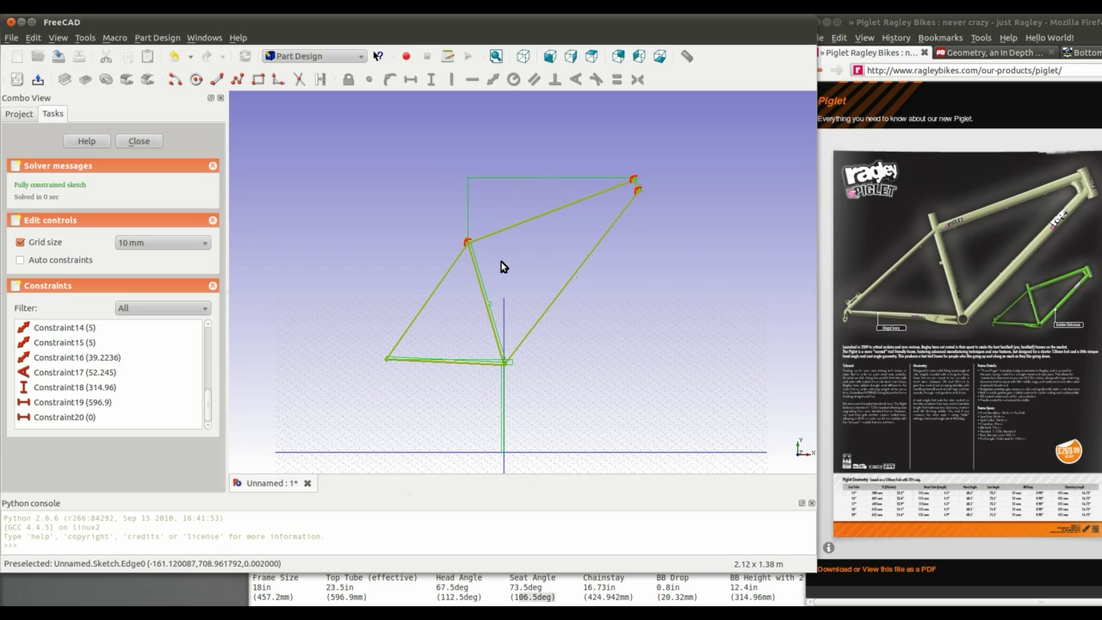
scroll(612, 292, up, 4)
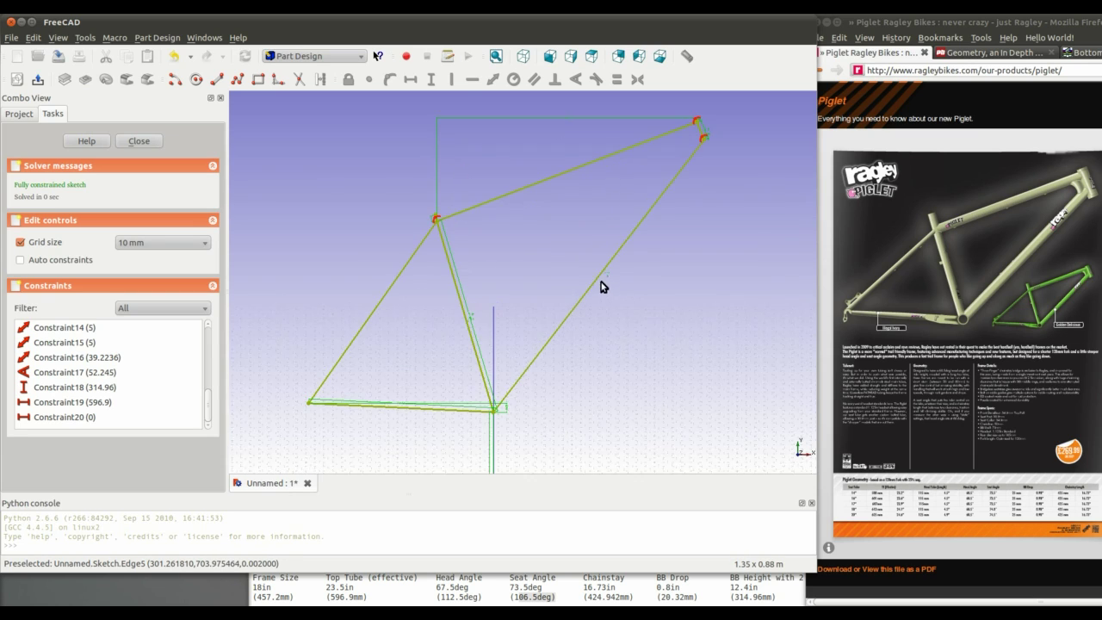
mouse_move(514, 245)
middle_down()
mouse_move(511, 273)
mouse_move(549, 305)
mouse_move(519, 263)
mouse_move(543, 305)
mouse_move(551, 248)
middle_up()
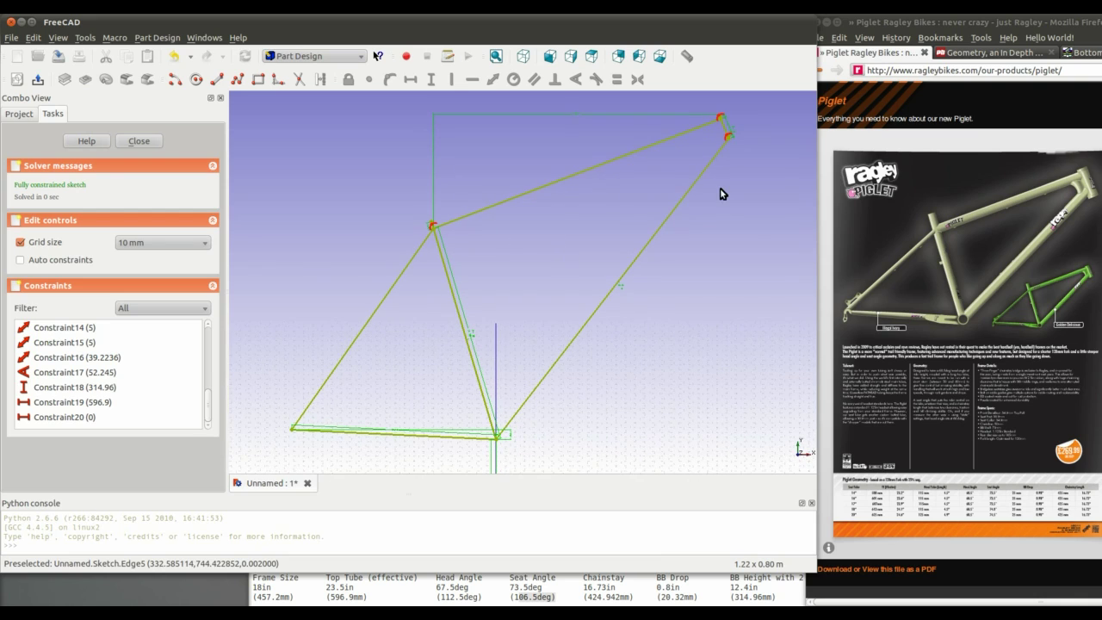